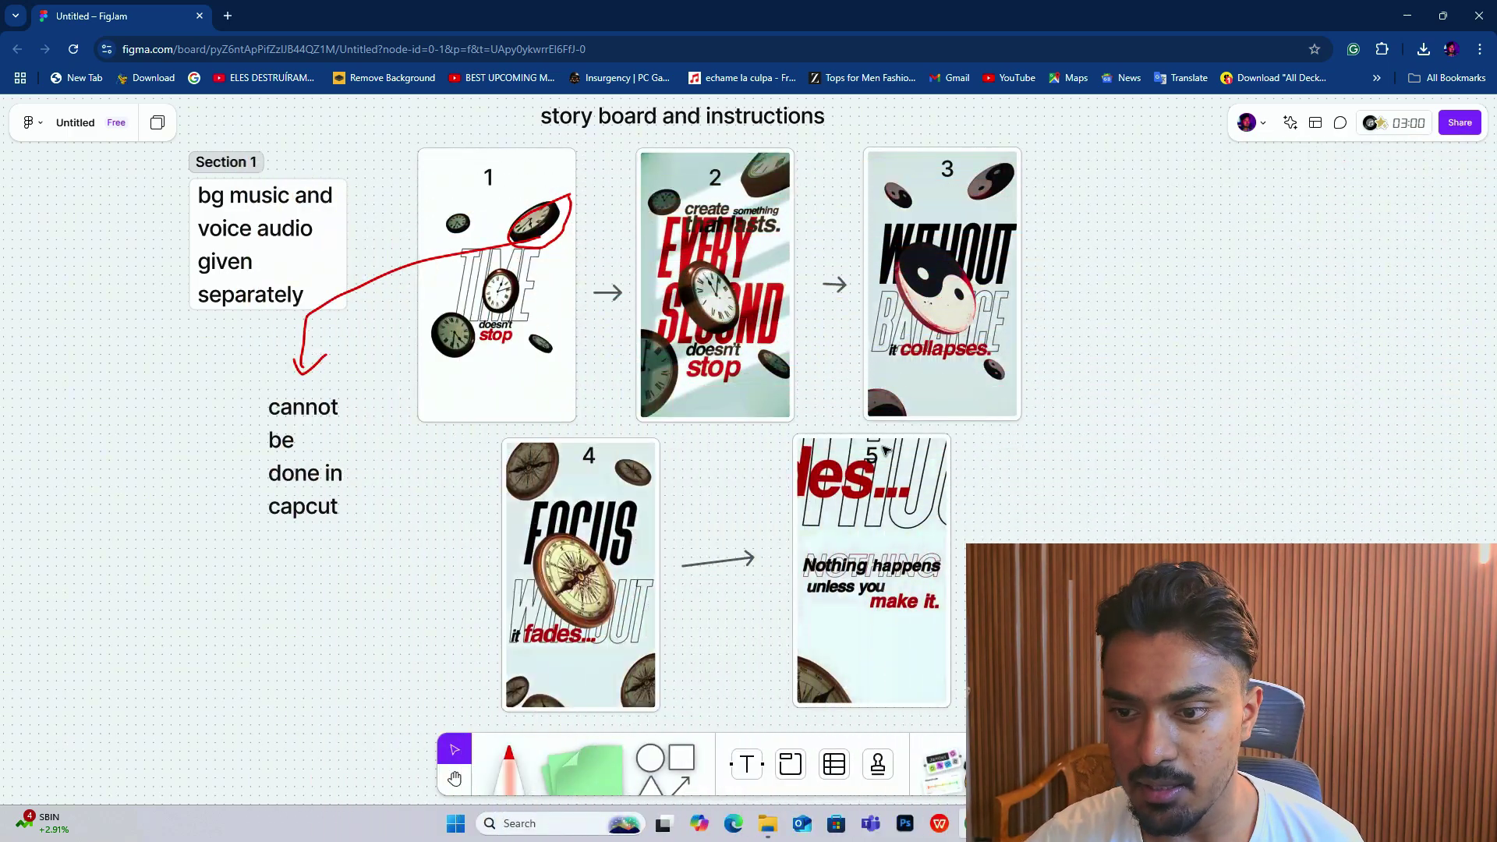
Review the five storyboard frames and the instruction notes on the FigJam board.
{"action": "scroll", "coordinate": [852, 442], "scroll_direction": "up", "scroll_amount": 1}
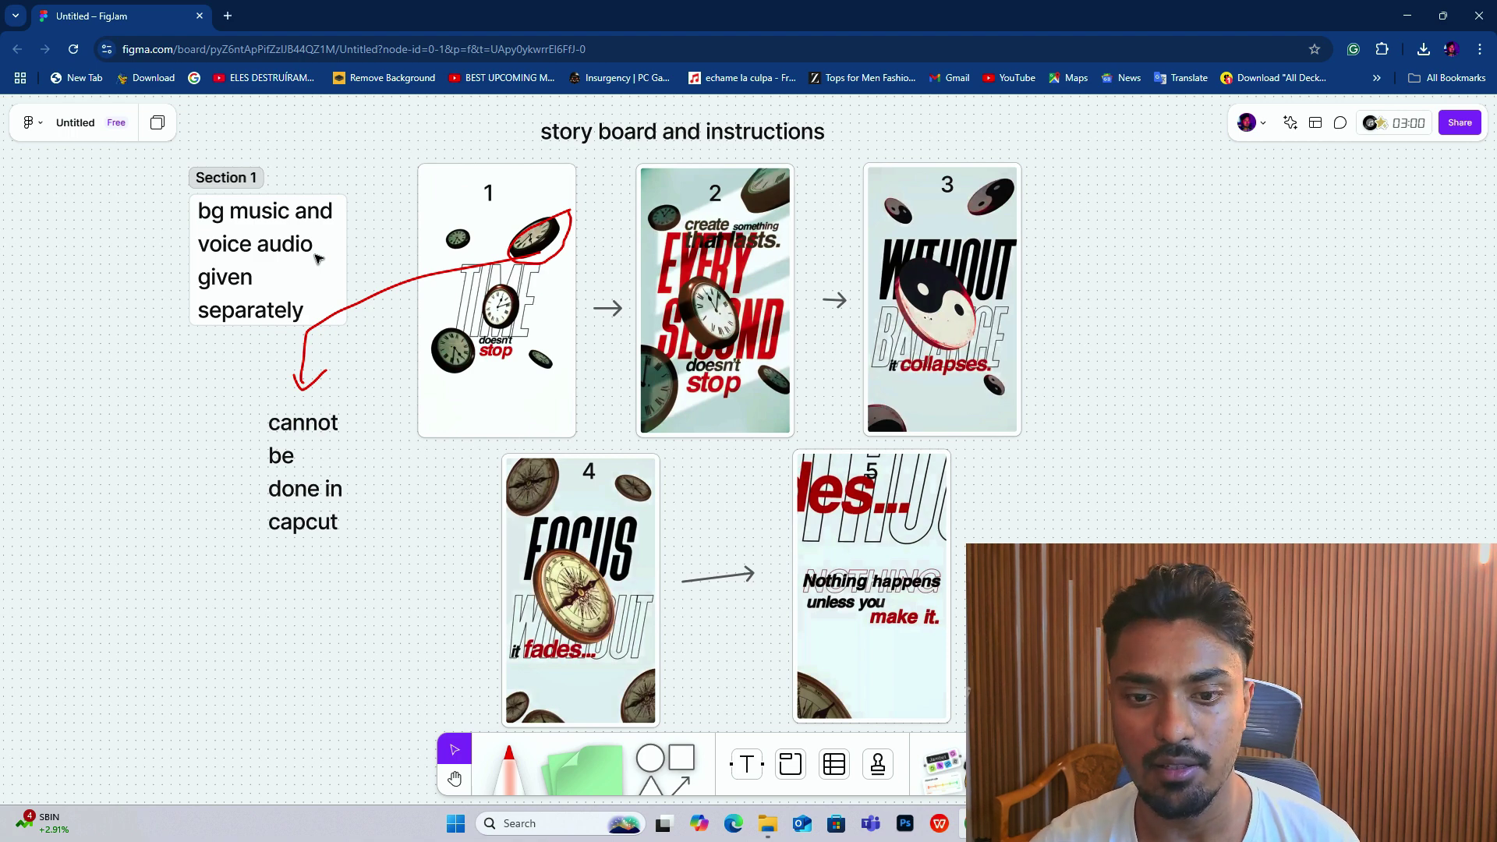
{"action": "scroll", "coordinate": [526, 366], "scroll_direction": "down", "scroll_amount": 1}
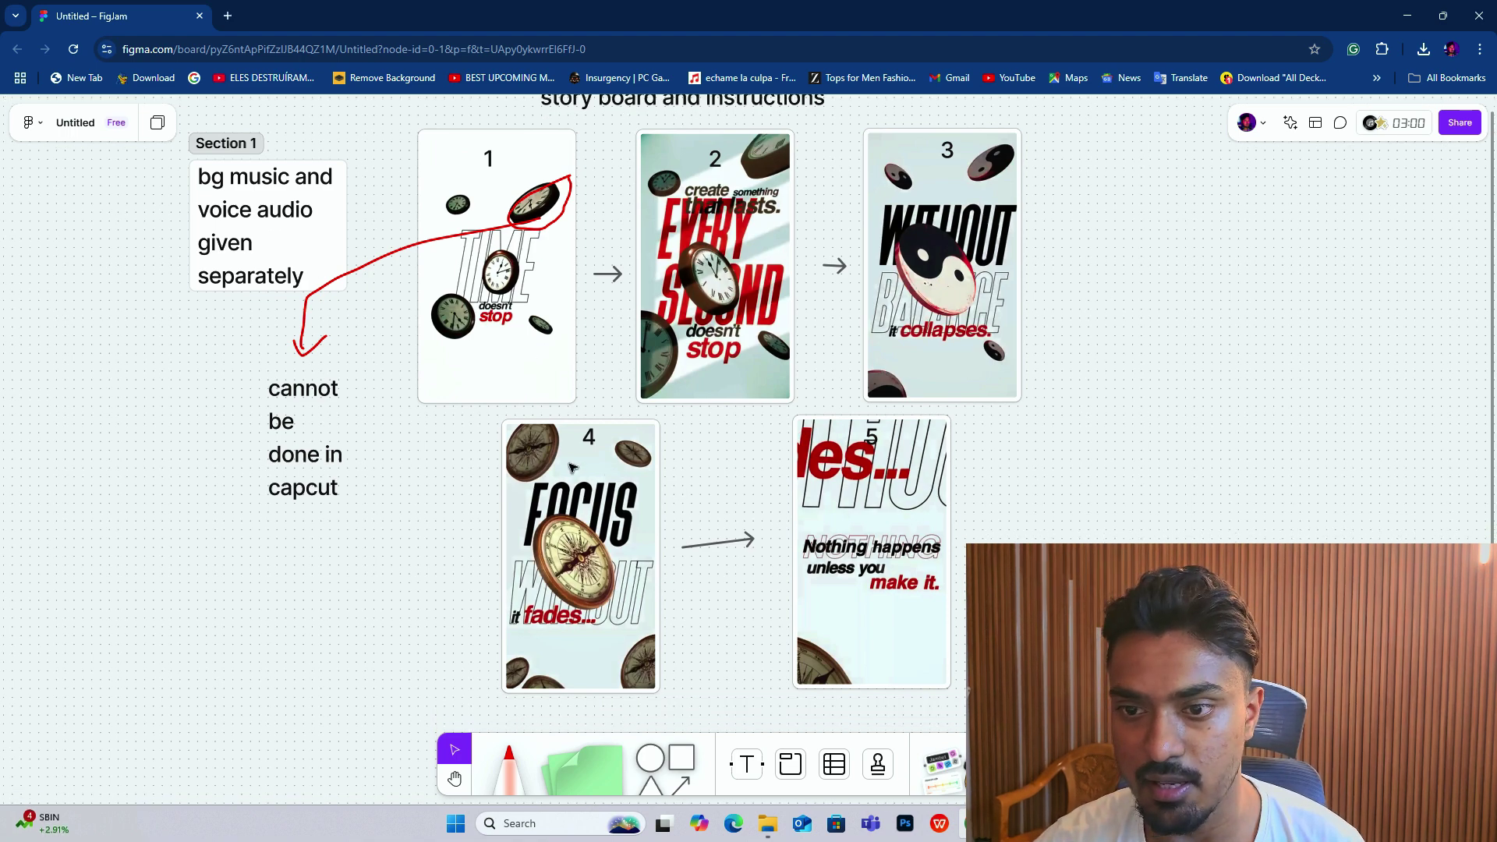
{"action": "scroll", "coordinate": [526, 366], "scroll_direction": "up", "scroll_amount": 4}
{"action": "scroll", "coordinate": [970, 363], "scroll_direction": "down", "scroll_amount": 1}
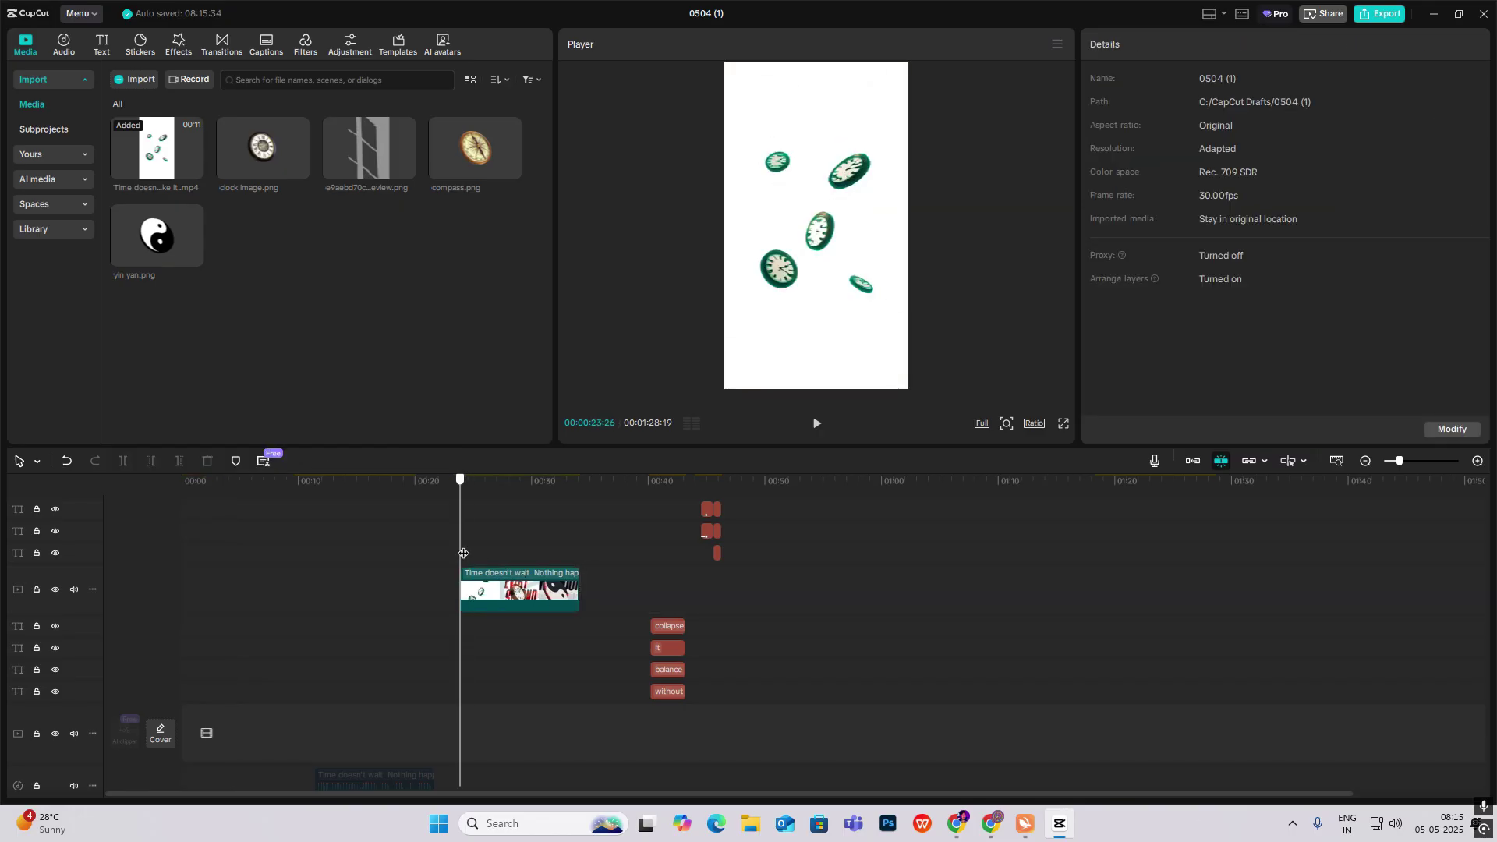
In CapCut, add a default text clip at the start of the timeline and select it.
{"action": "left_click_drag", "start_coordinate": [464, 553], "coordinate": [470, 558]}
{"action": "left_click", "coordinate": [102, 44]}
{"action": "left_click_drag", "start_coordinate": [143, 124], "coordinate": [241, 543]}
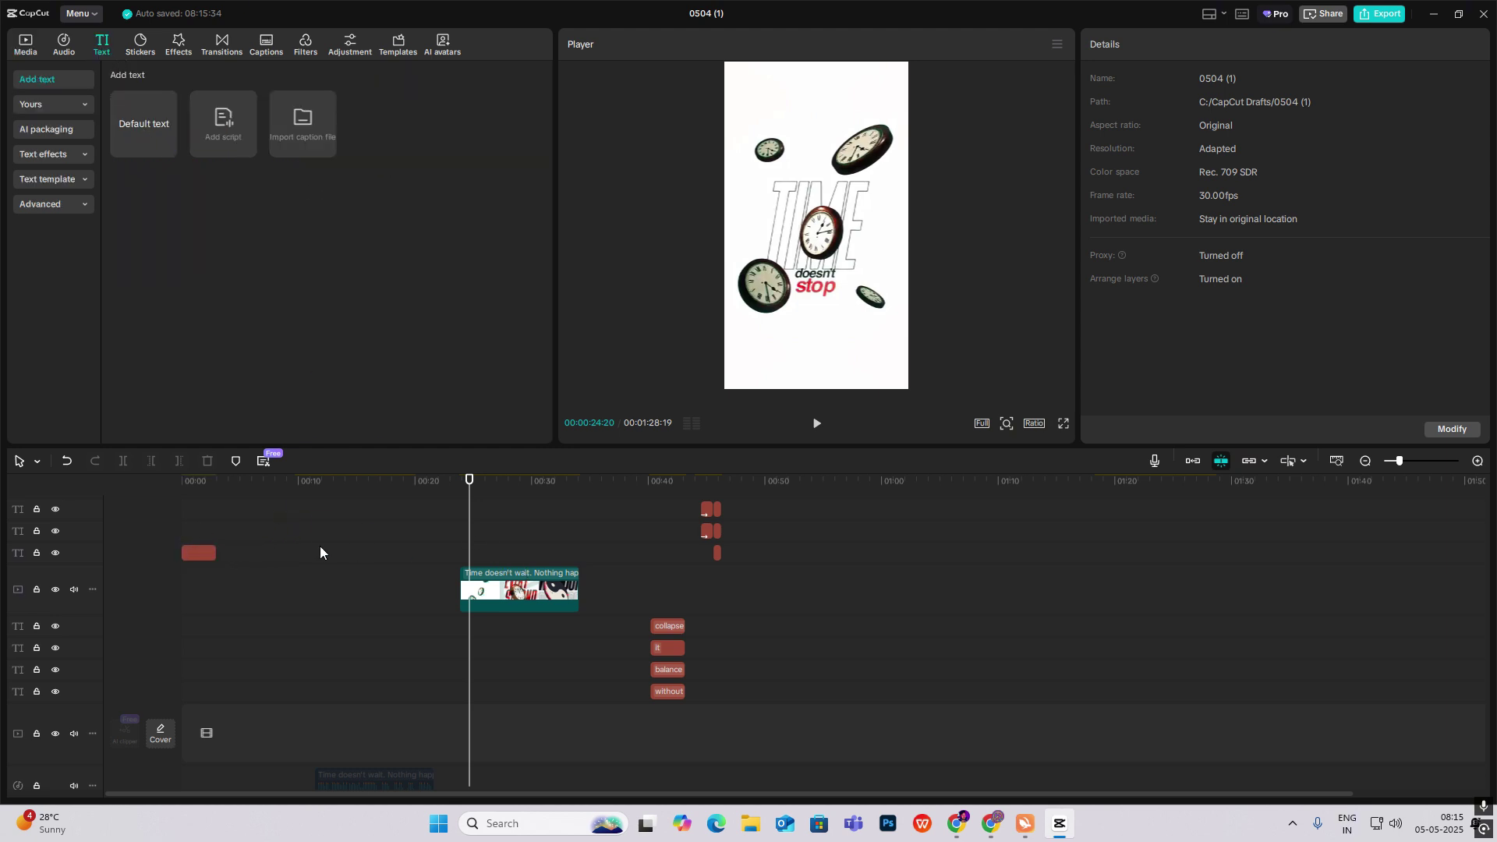
{"action": "left_click", "coordinate": [201, 552]}
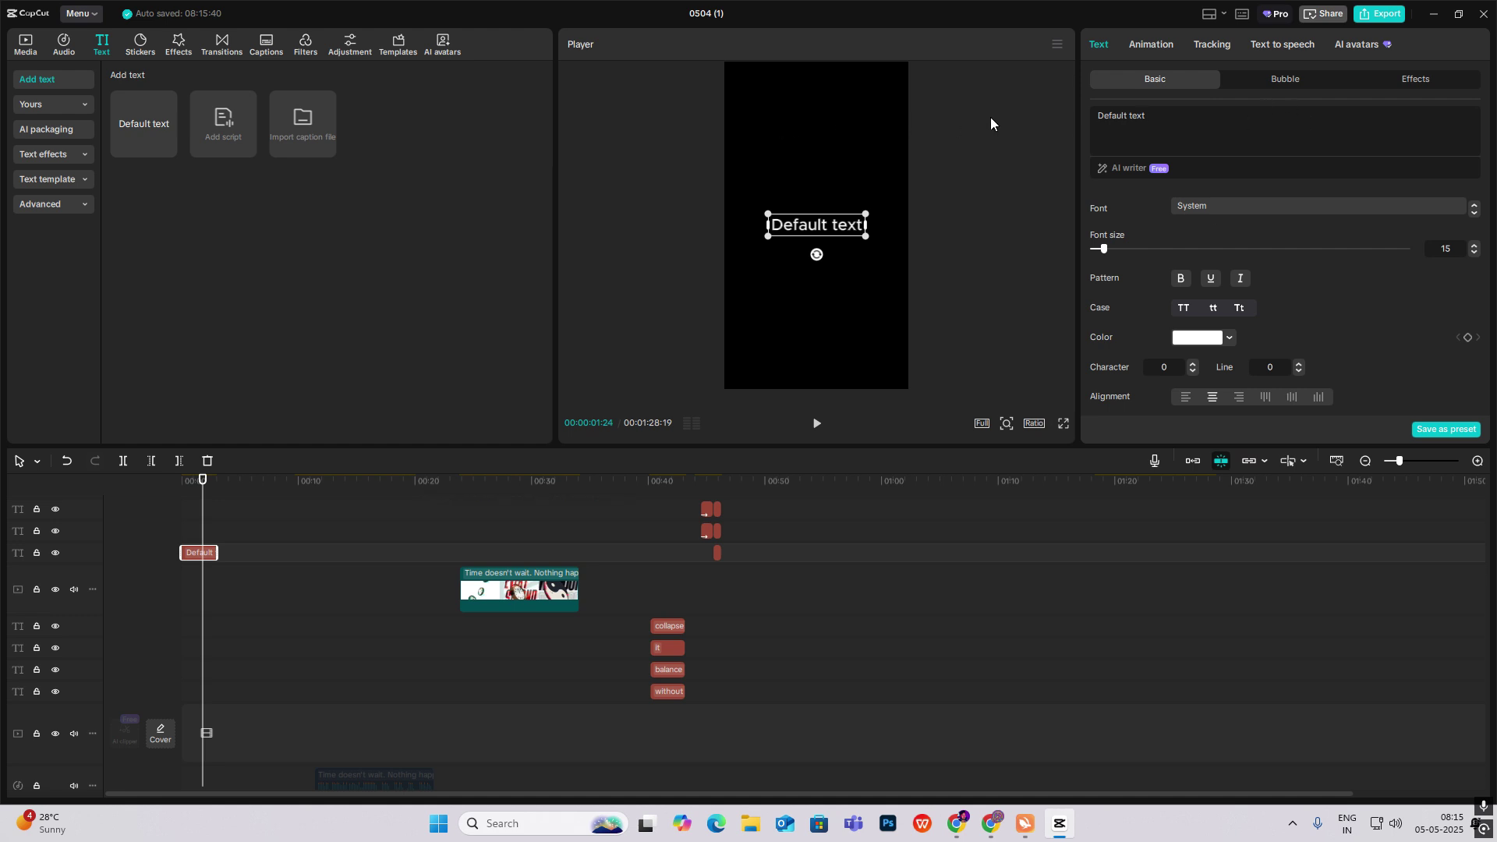
Replace the default text with a solid square symbol from the system symbol picker.
{"action": "key", "text": "ctrl+a"}
{"action": "key", "text": "super+period"}
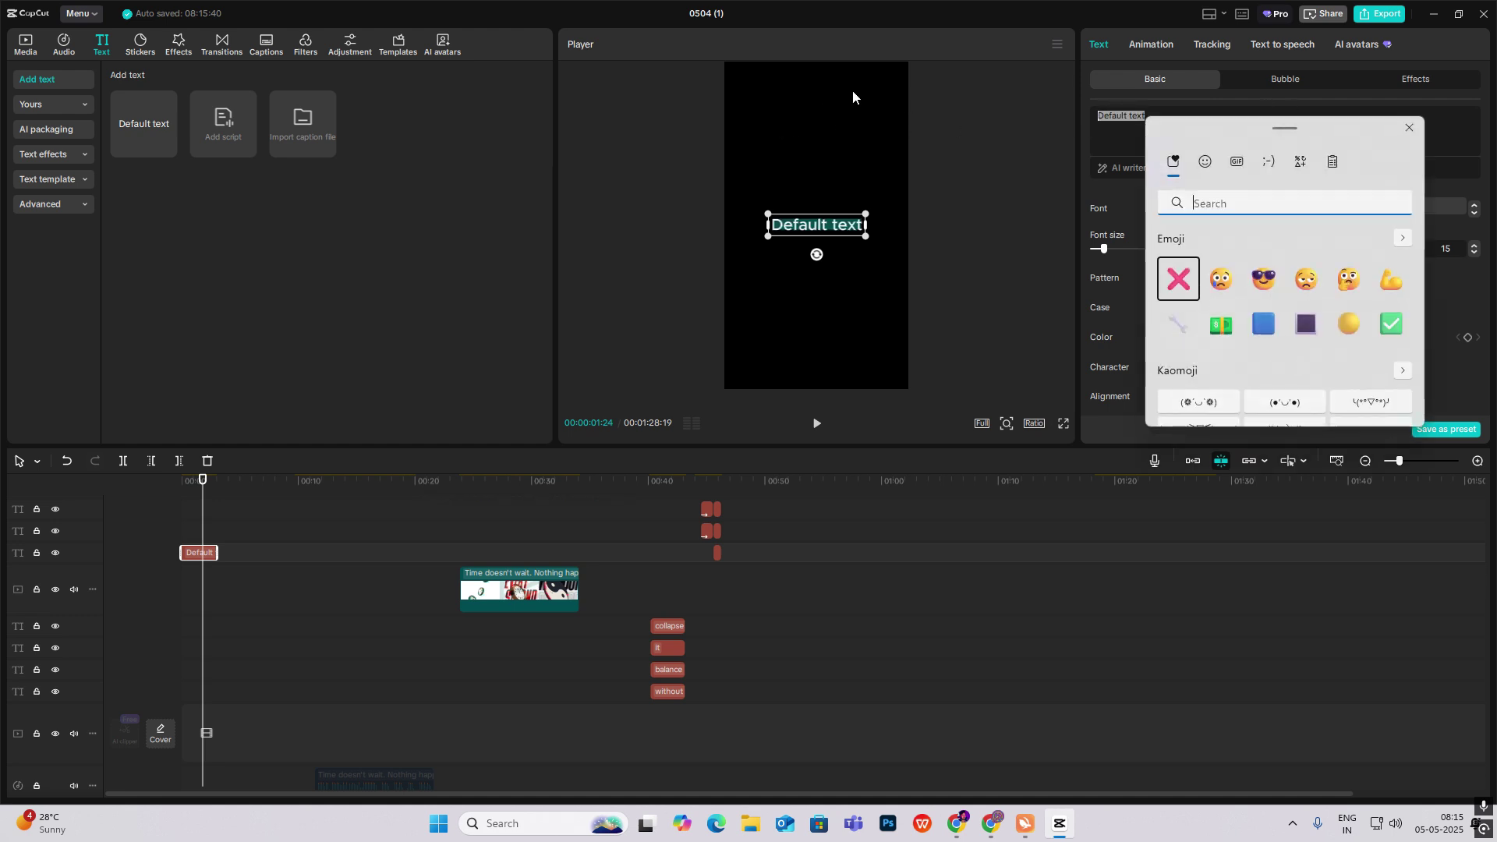
{"action": "left_click", "coordinate": [1302, 165]}
{"action": "left_click", "coordinate": [1178, 243]}
{"action": "left_click", "coordinate": [1127, 147]}
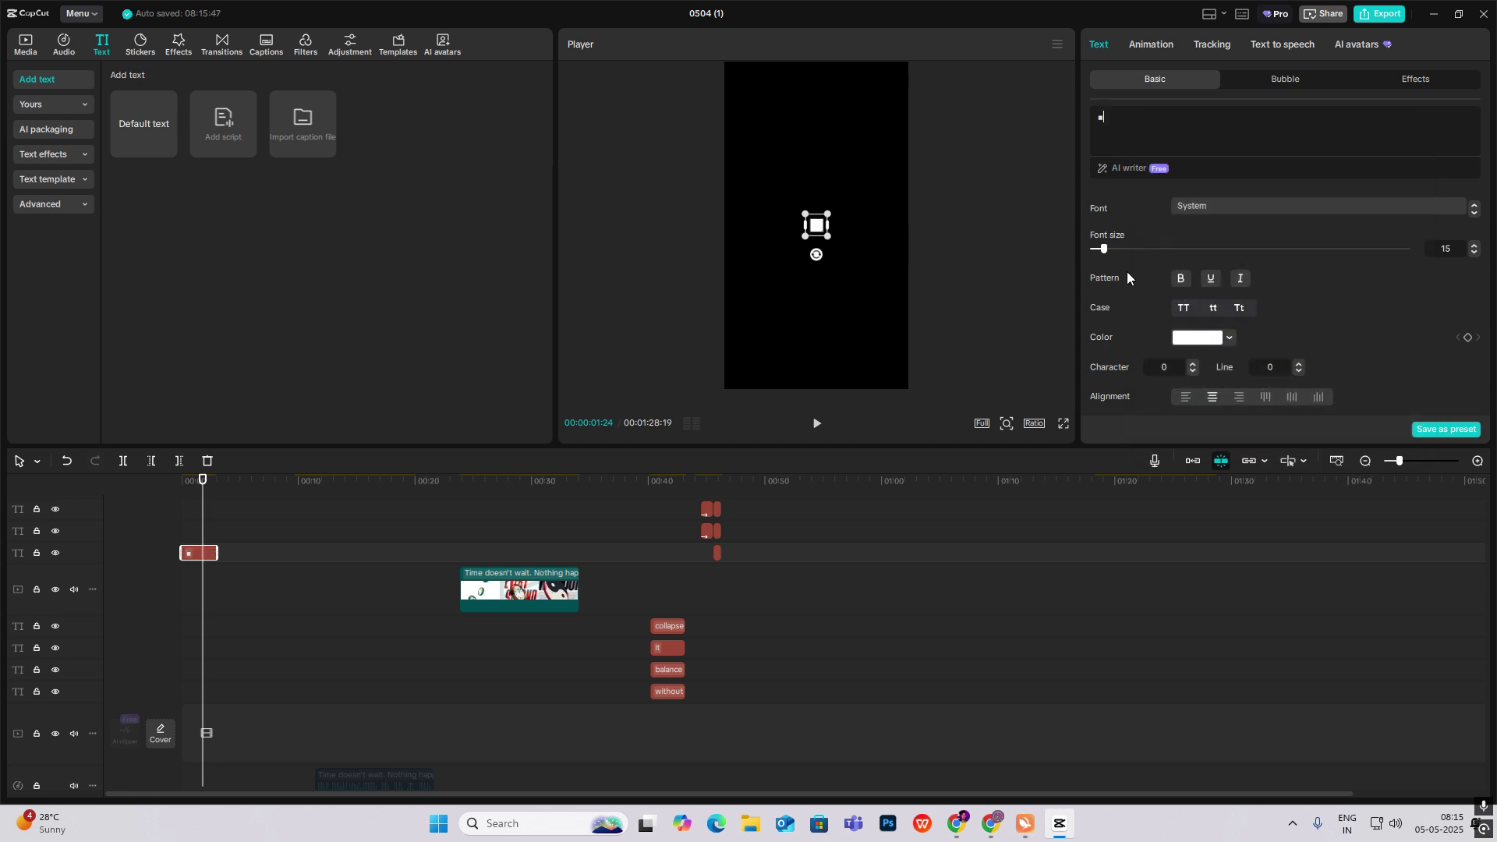
Enlarge the square to font size 145 and 266% scale to fill the frame as a background.
{"action": "left_click_drag", "start_coordinate": [1104, 248], "coordinate": [1245, 247]}
{"action": "scroll", "coordinate": [1178, 290], "scroll_direction": "down", "scroll_amount": 1}
{"action": "scroll", "coordinate": [1178, 286], "scroll_direction": "down", "scroll_amount": 5}
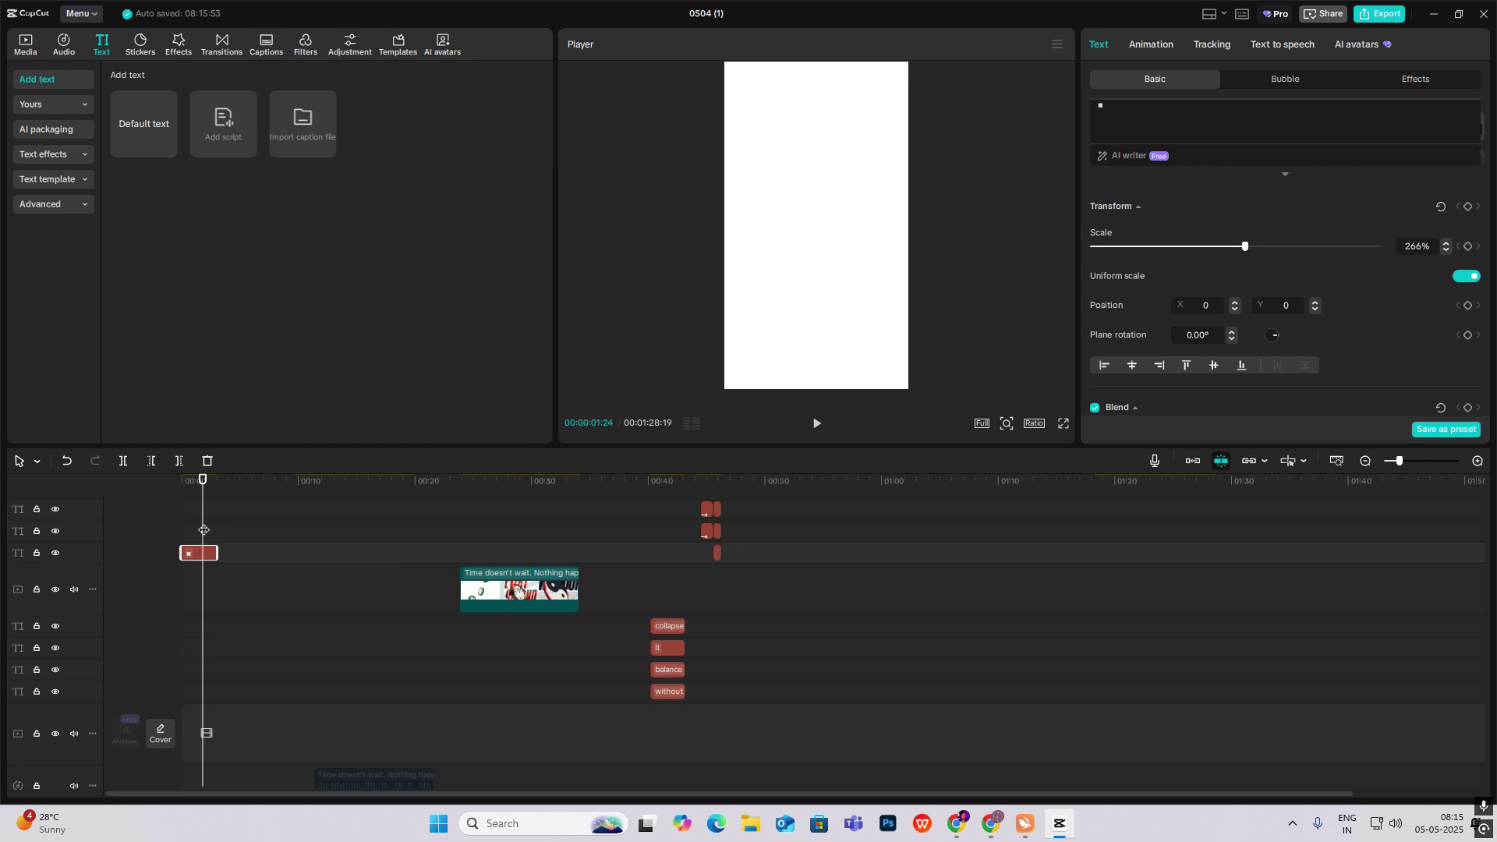
Recolour the background square with the pale green sampled from the reference video's second scene.
{"action": "left_click_drag", "start_coordinate": [204, 530], "coordinate": [478, 554]}
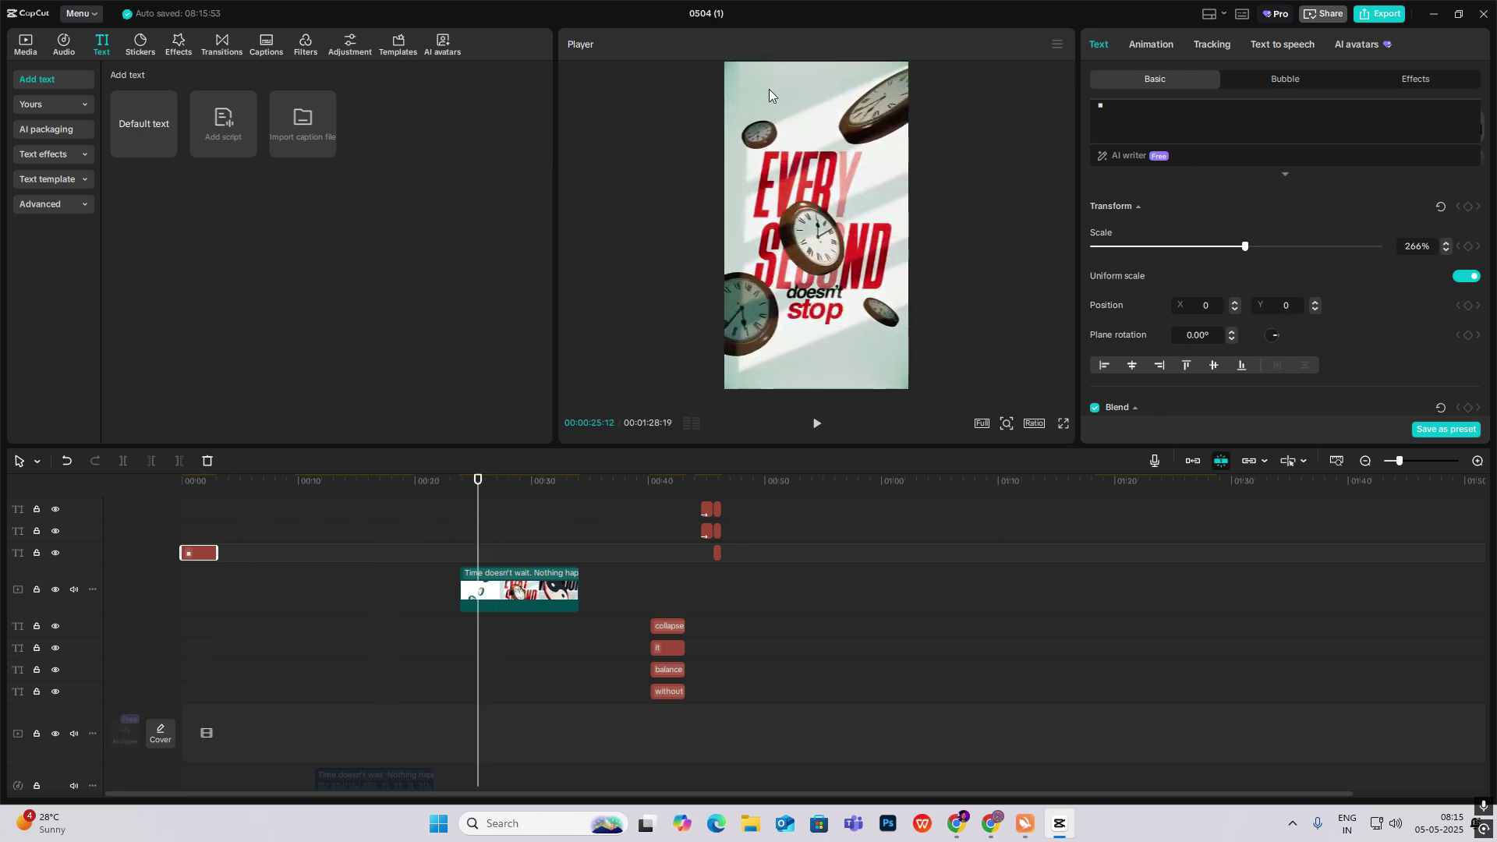
{"action": "scroll", "coordinate": [1197, 367], "scroll_direction": "down", "scroll_amount": 4}
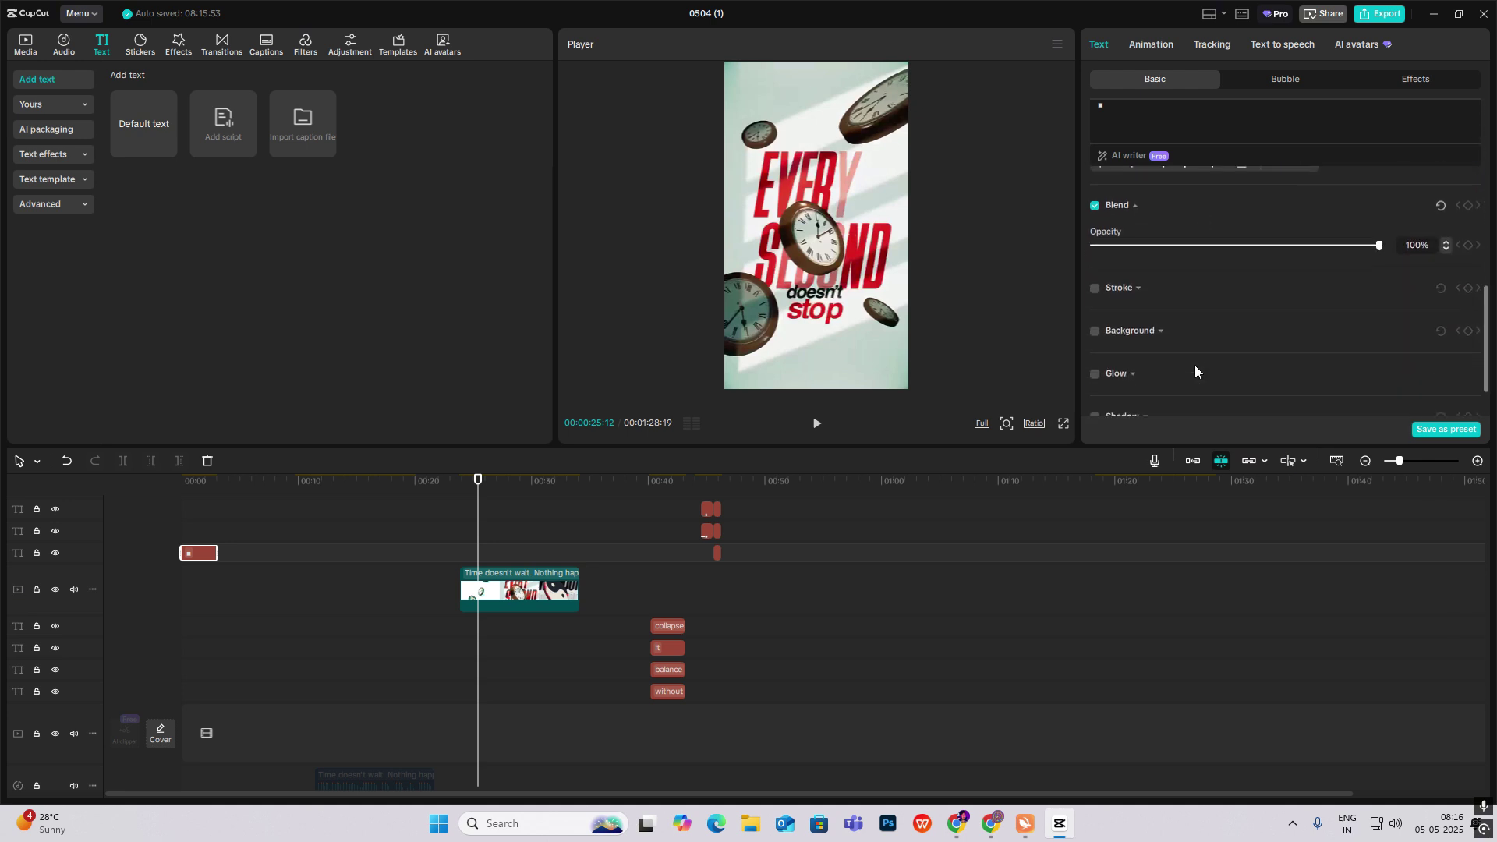
{"action": "scroll", "coordinate": [1195, 365], "scroll_direction": "up", "scroll_amount": 10}
{"action": "scroll", "coordinate": [1194, 369], "scroll_direction": "up", "scroll_amount": 1}
{"action": "left_click", "coordinate": [1201, 310]}
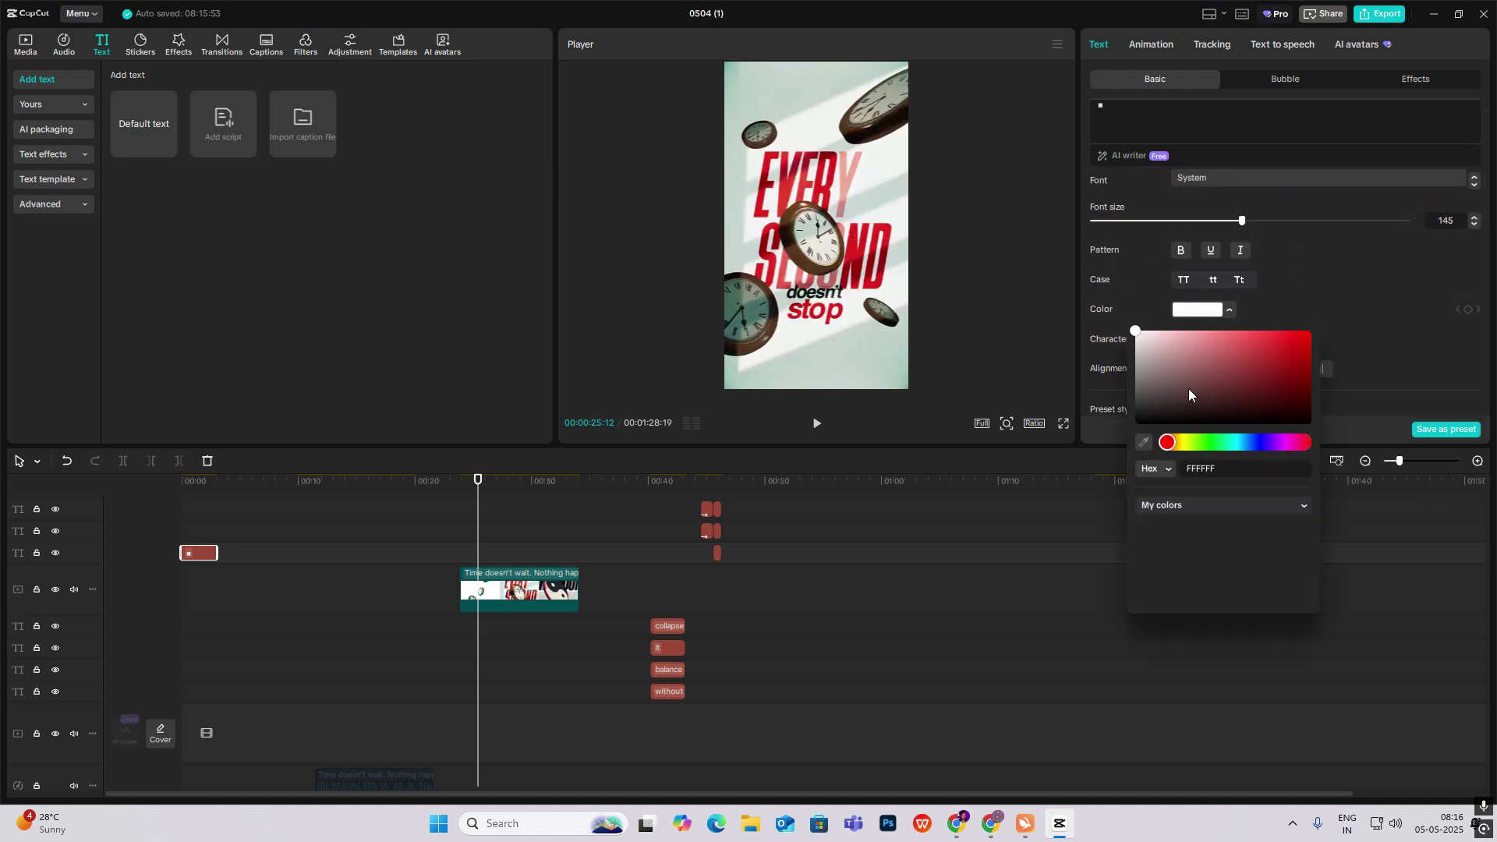
{"action": "left_click", "coordinate": [1144, 443]}
{"action": "left_click", "coordinate": [763, 92]}
{"action": "left_click", "coordinate": [193, 481]}
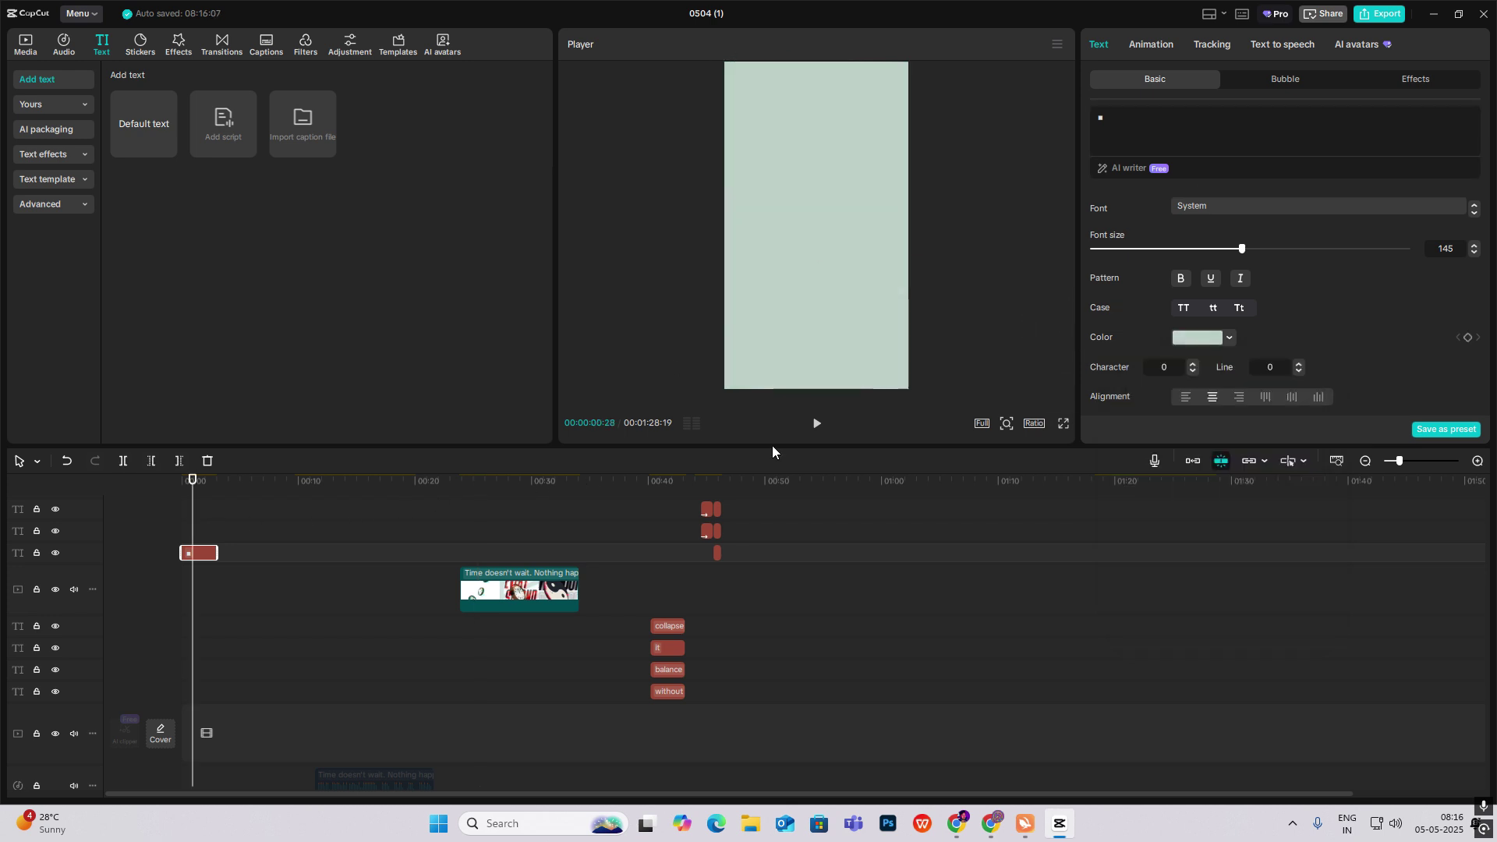
Examine the reference video's transition from the opening TIME scene to the EVERY SECOND scene.
{"action": "left_click", "coordinate": [458, 551]}
{"action": "left_click", "coordinate": [466, 560]}
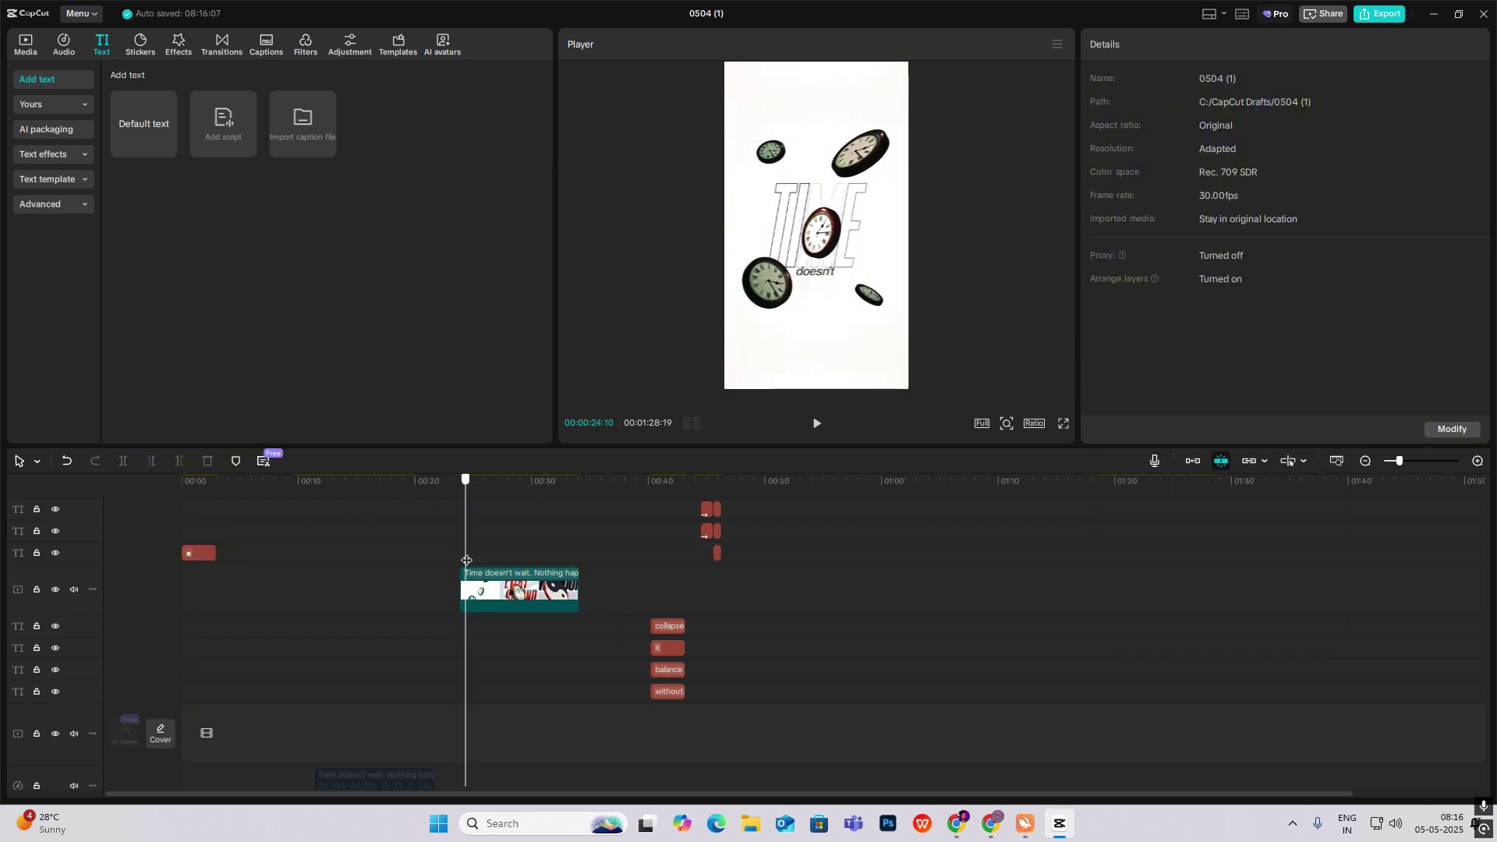
{"action": "left_click_drag", "start_coordinate": [467, 560], "coordinate": [471, 564]}
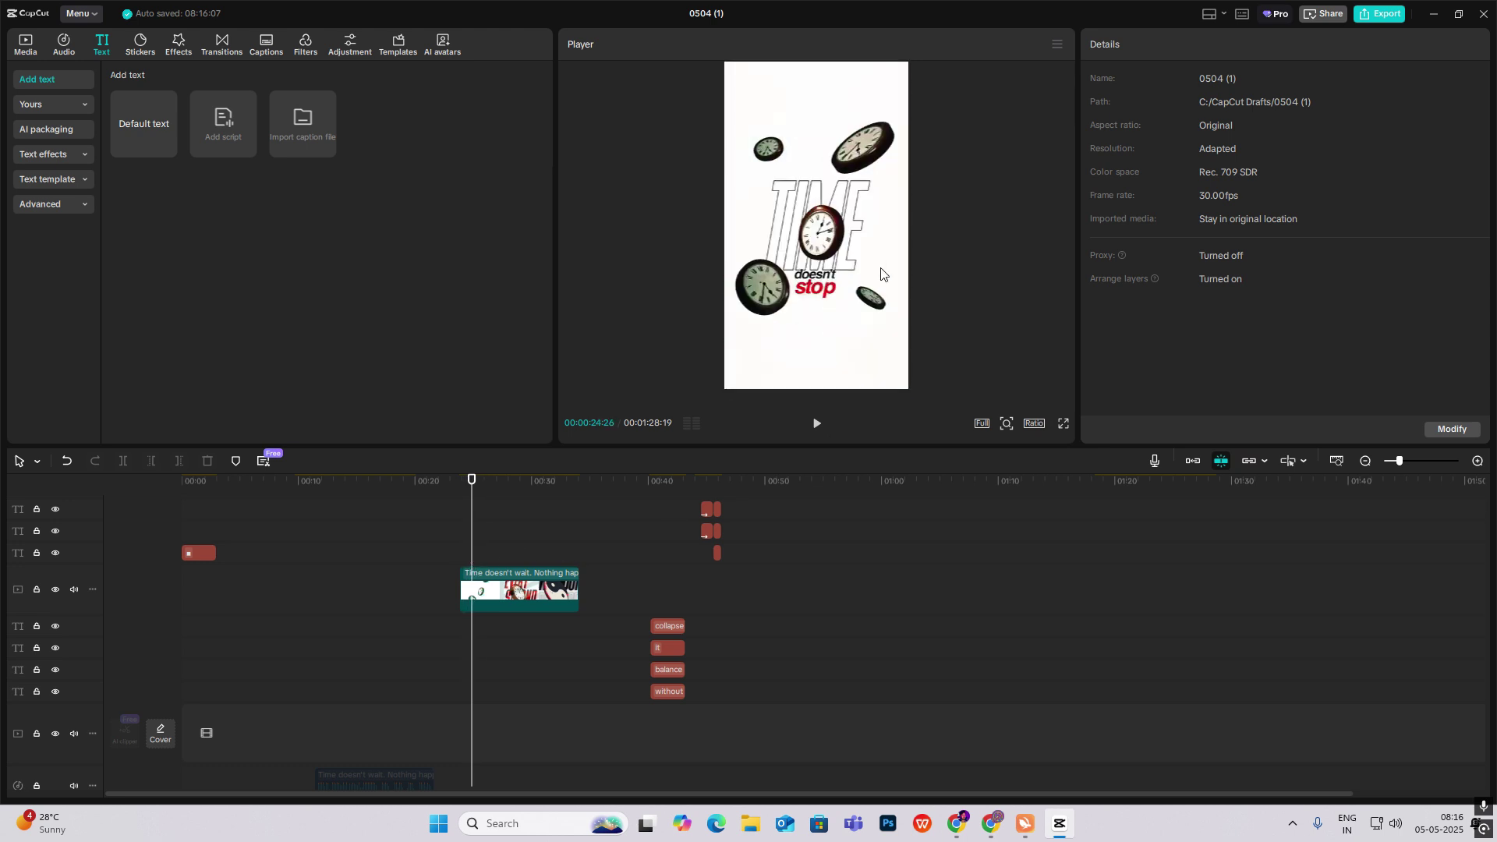
{"action": "left_click", "coordinate": [1477, 461]}
{"action": "left_click", "coordinate": [1477, 460]}
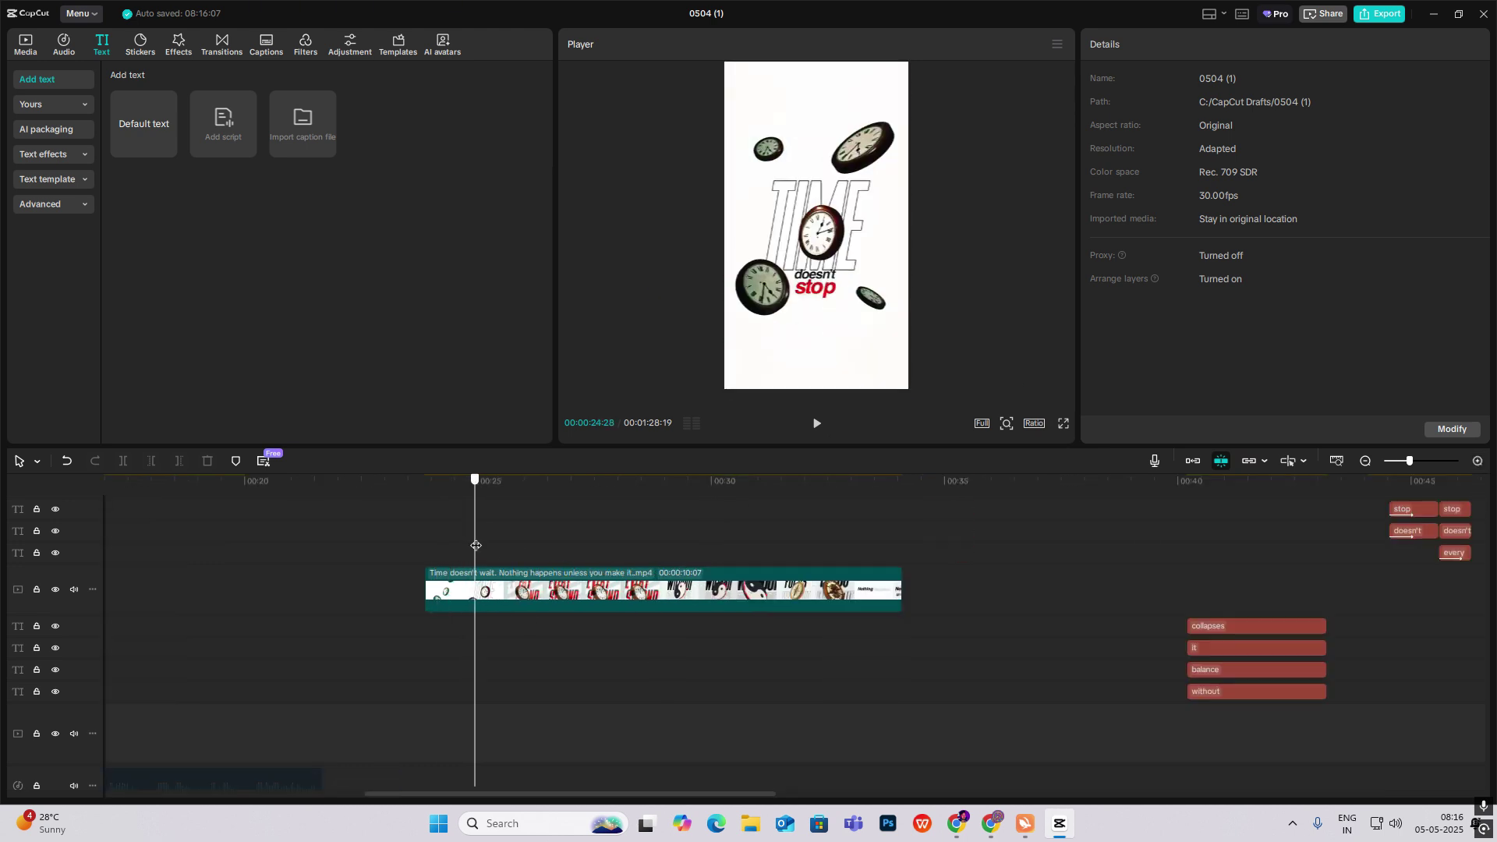
{"action": "left_click", "coordinate": [496, 548]}
{"action": "mouse_move", "coordinate": [496, 548]}
{"action": "left_mouse_down"}
{"action": "mouse_move", "coordinate": [472, 548]}
{"action": "mouse_move", "coordinate": [507, 546]}
{"action": "left_mouse_up"}
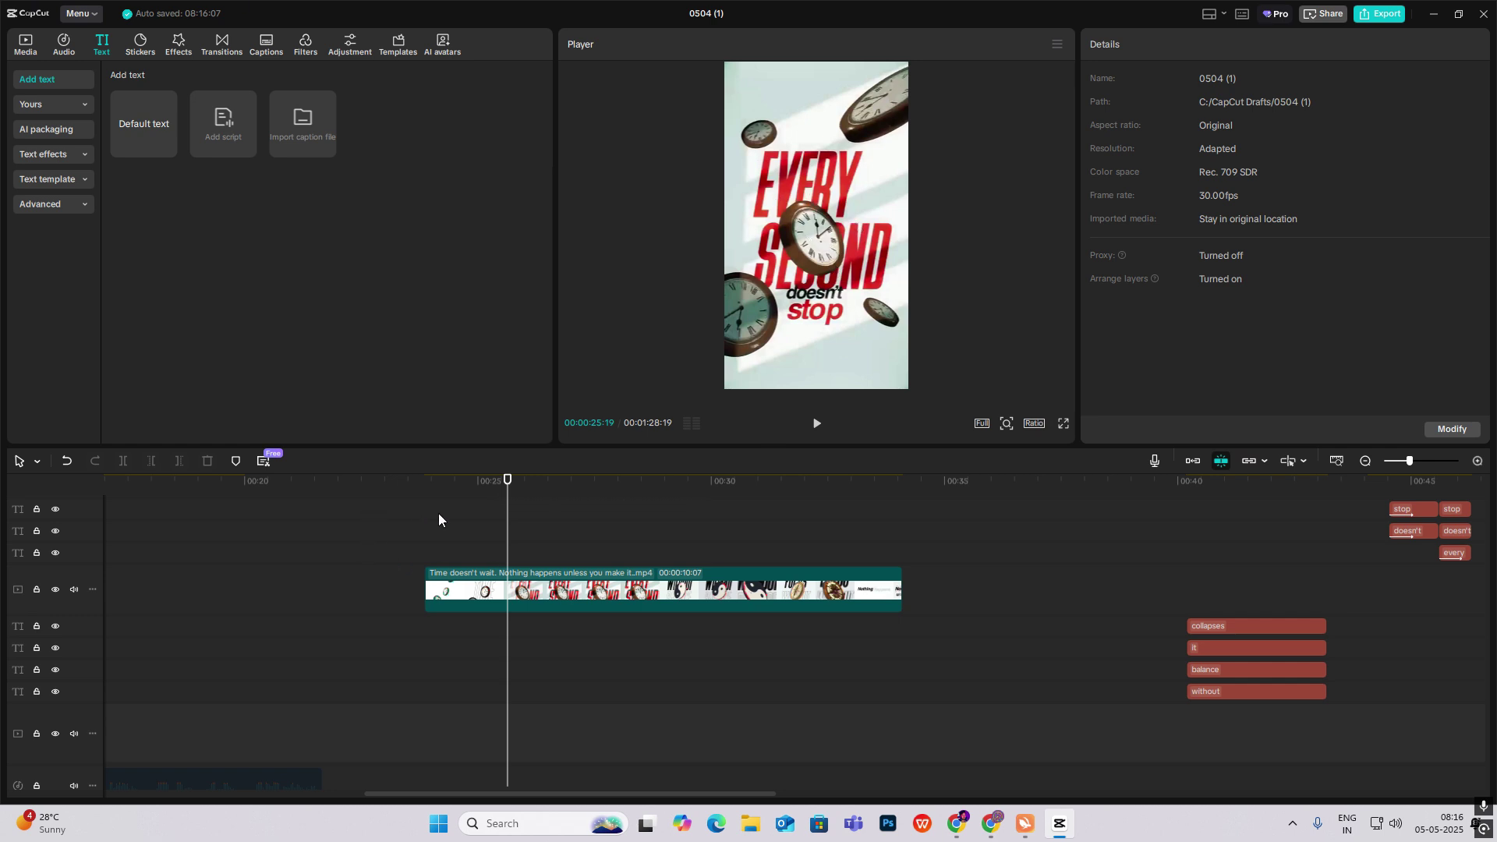
Add clock image.png at the start of the timeline above the background square and scale it to 63%.
{"action": "left_click_drag", "start_coordinate": [437, 518], "coordinate": [150, 550]}
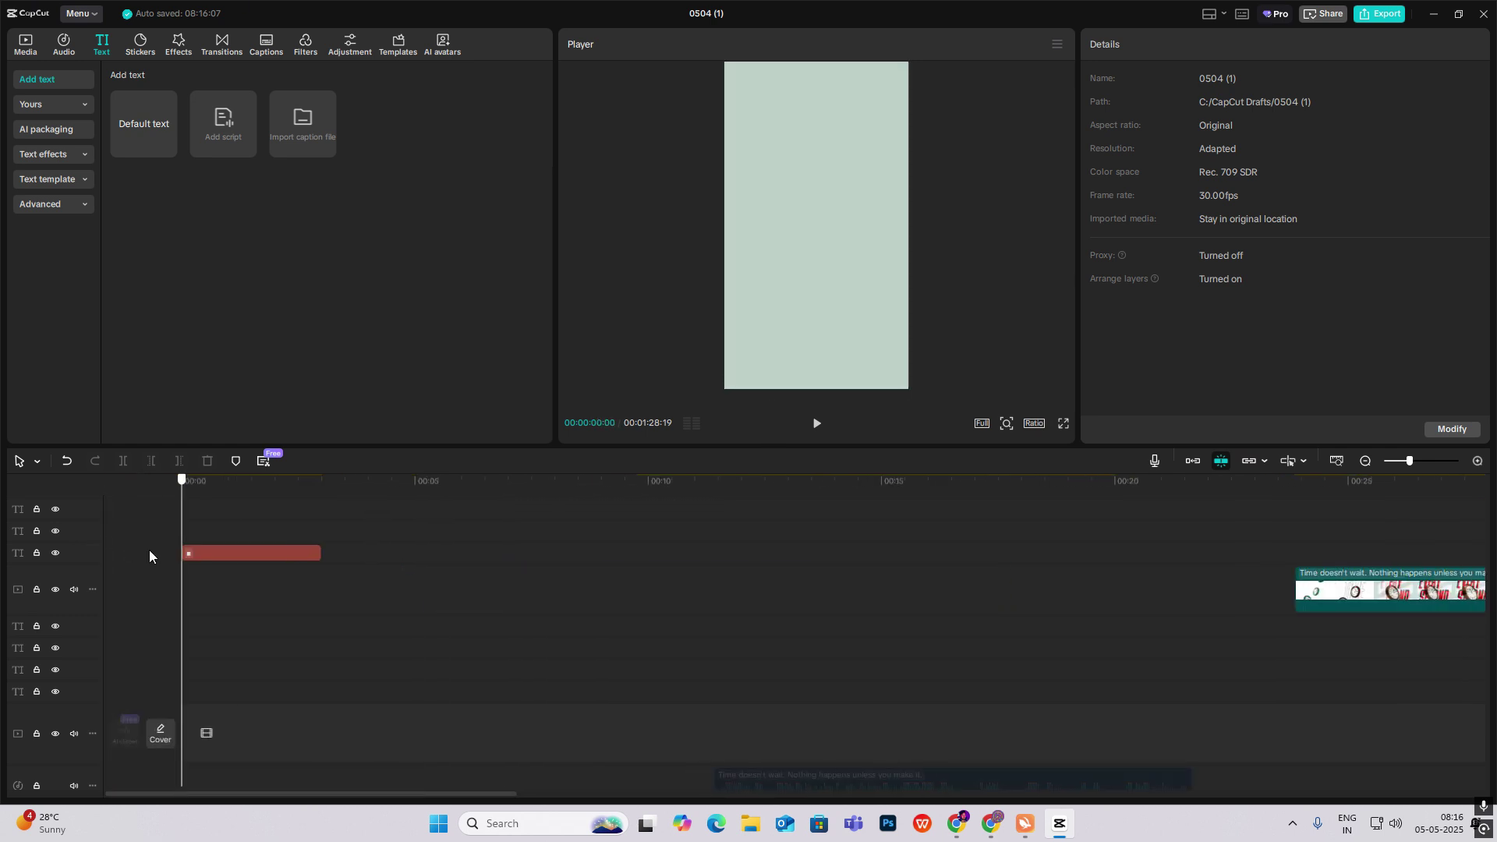
{"action": "left_click", "coordinate": [1365, 461]}
{"action": "left_click_drag", "start_coordinate": [732, 531], "coordinate": [133, 517]}
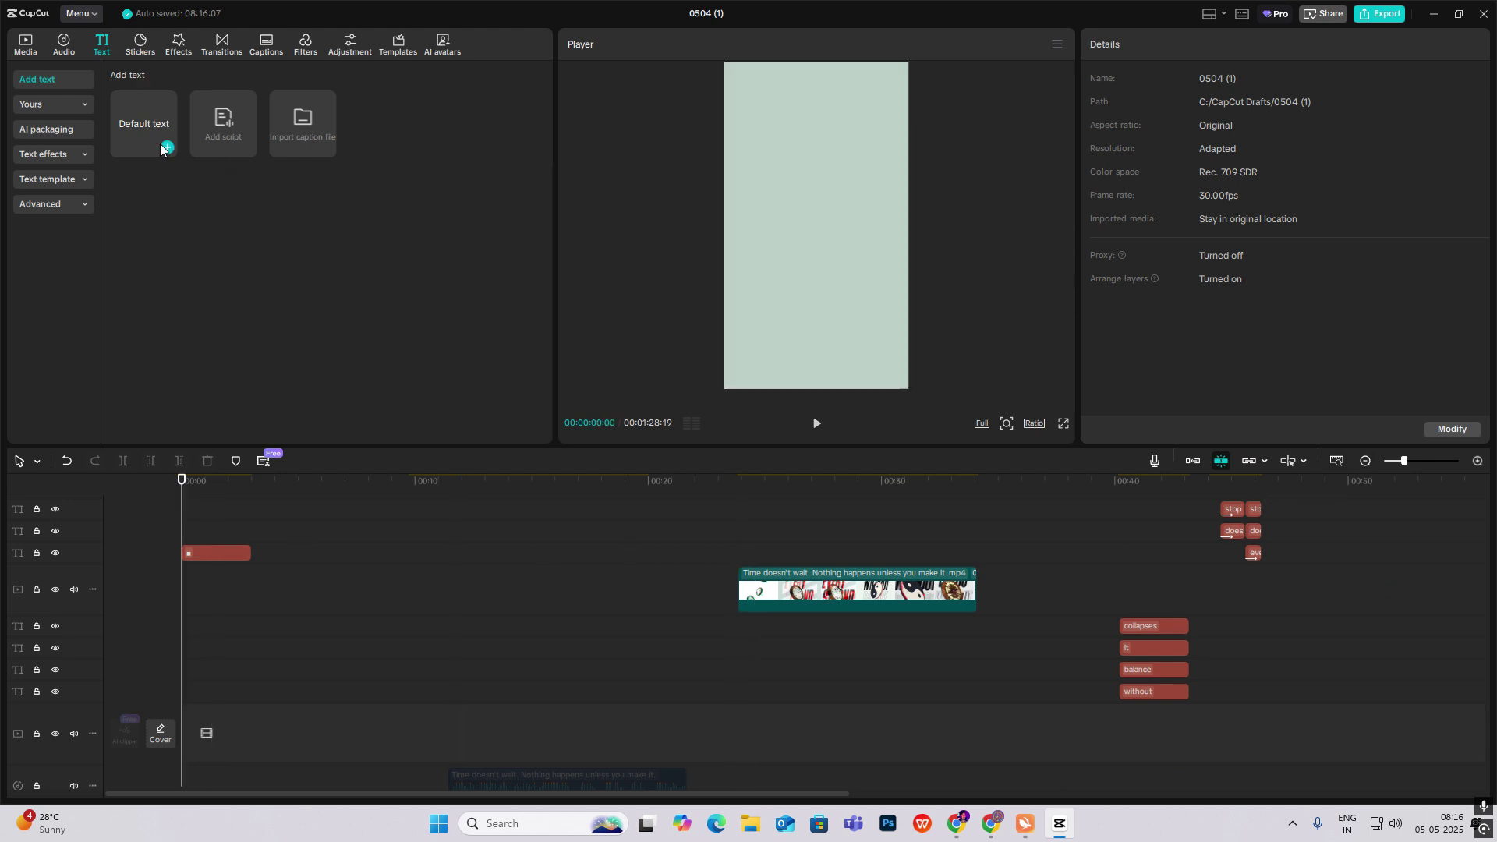
{"action": "left_click", "coordinate": [26, 44]}
{"action": "left_click_drag", "start_coordinate": [264, 150], "coordinate": [187, 548]}
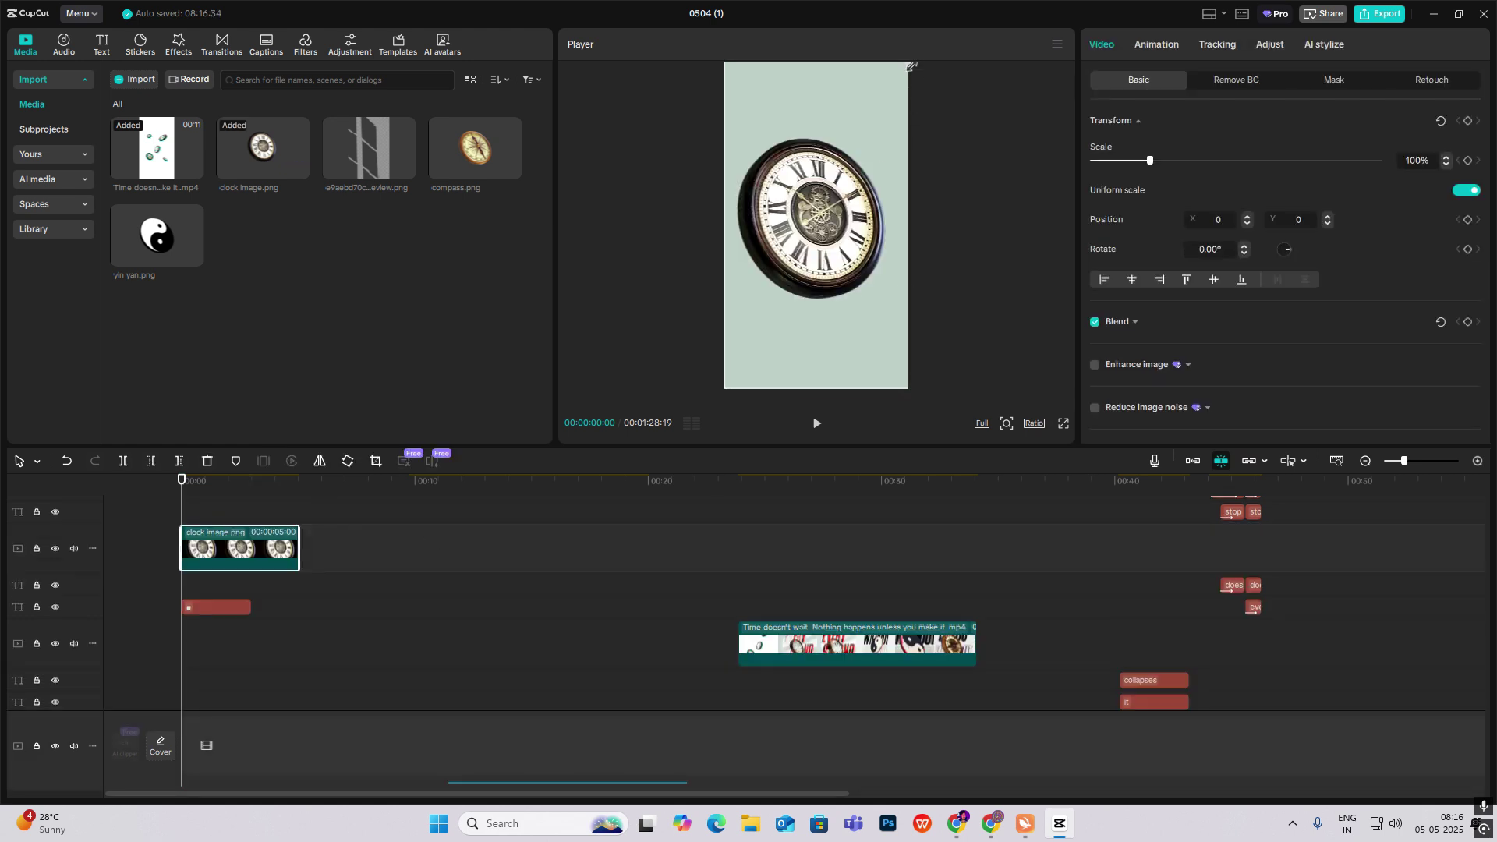
{"action": "left_click_drag", "start_coordinate": [910, 65], "coordinate": [873, 167]}
Place the reference video beneath the clock clip and fit the clock over the reference's central clock at 49% scale, X 0, Y -160.
{"action": "left_click_drag", "start_coordinate": [812, 642], "coordinate": [254, 563]}
{"action": "left_click_drag", "start_coordinate": [236, 633], "coordinate": [238, 549]}
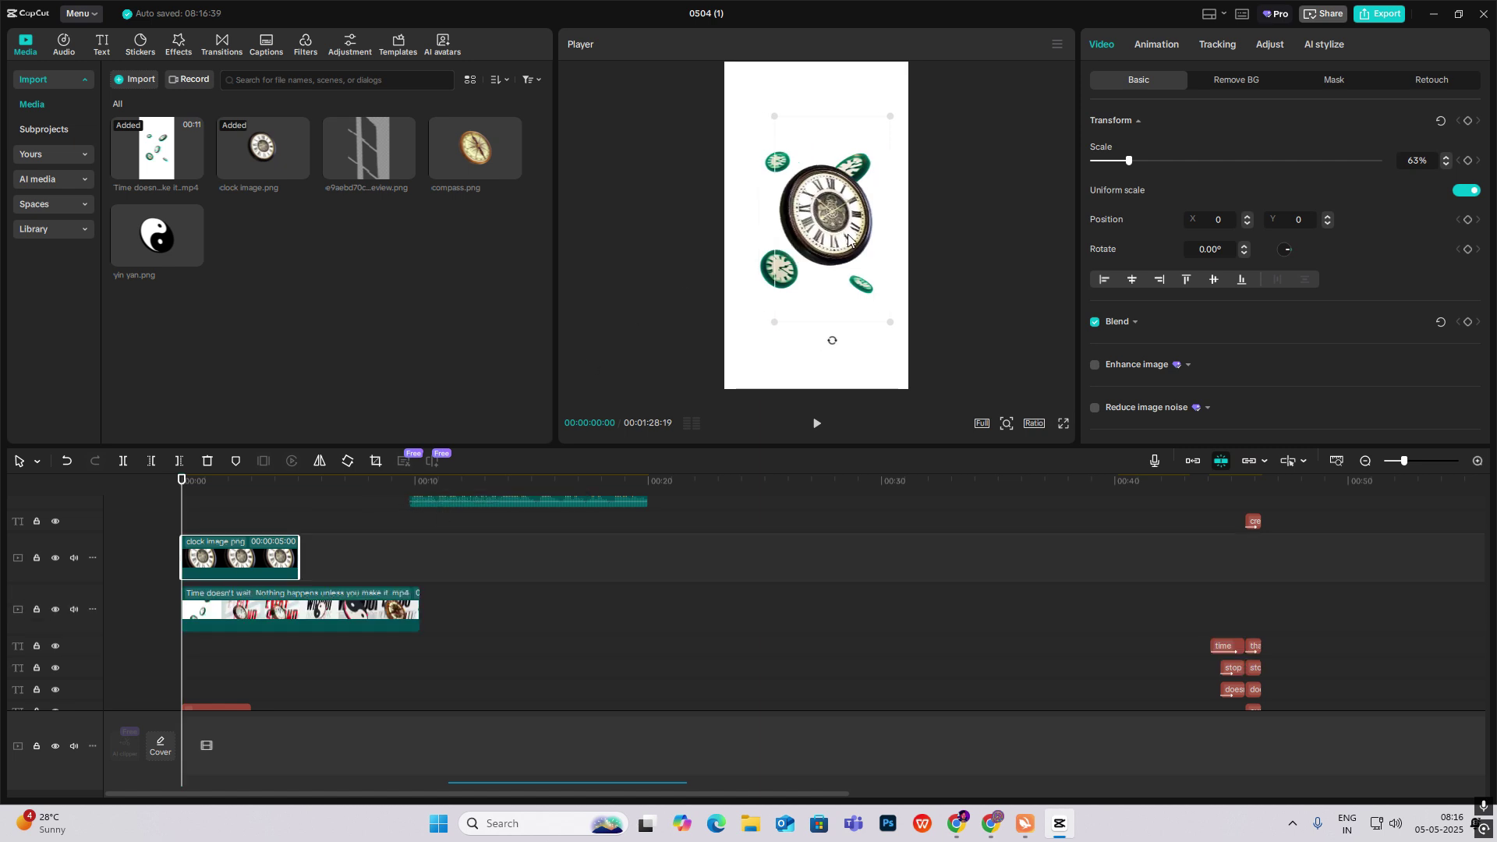
{"action": "left_click_drag", "start_coordinate": [808, 251], "coordinate": [833, 268]}
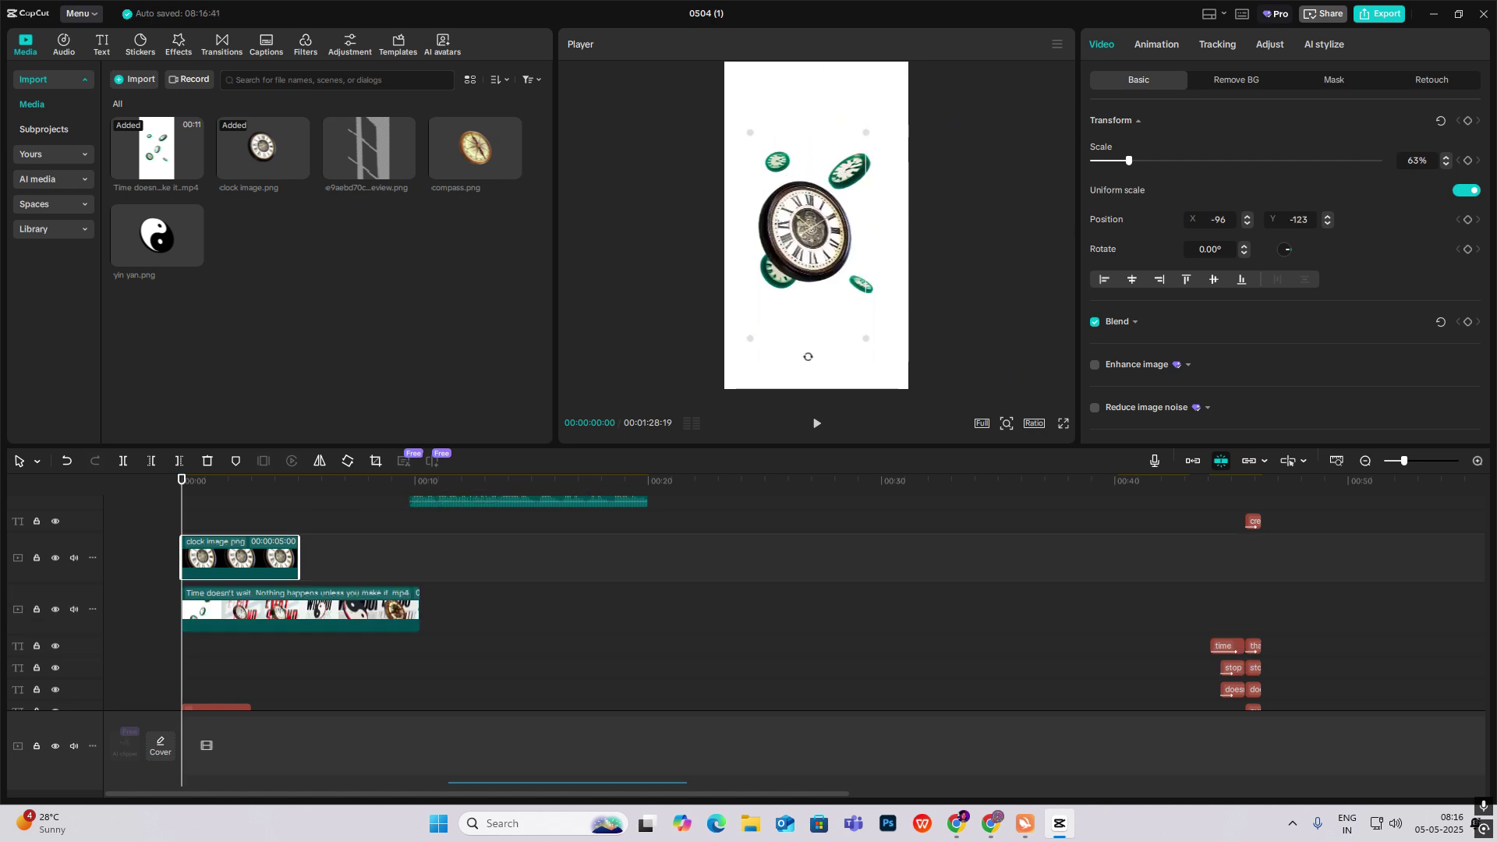
{"action": "left_click_drag", "start_coordinate": [874, 132], "coordinate": [841, 180]}
{"action": "left_click_drag", "start_coordinate": [184, 520], "coordinate": [217, 519]}
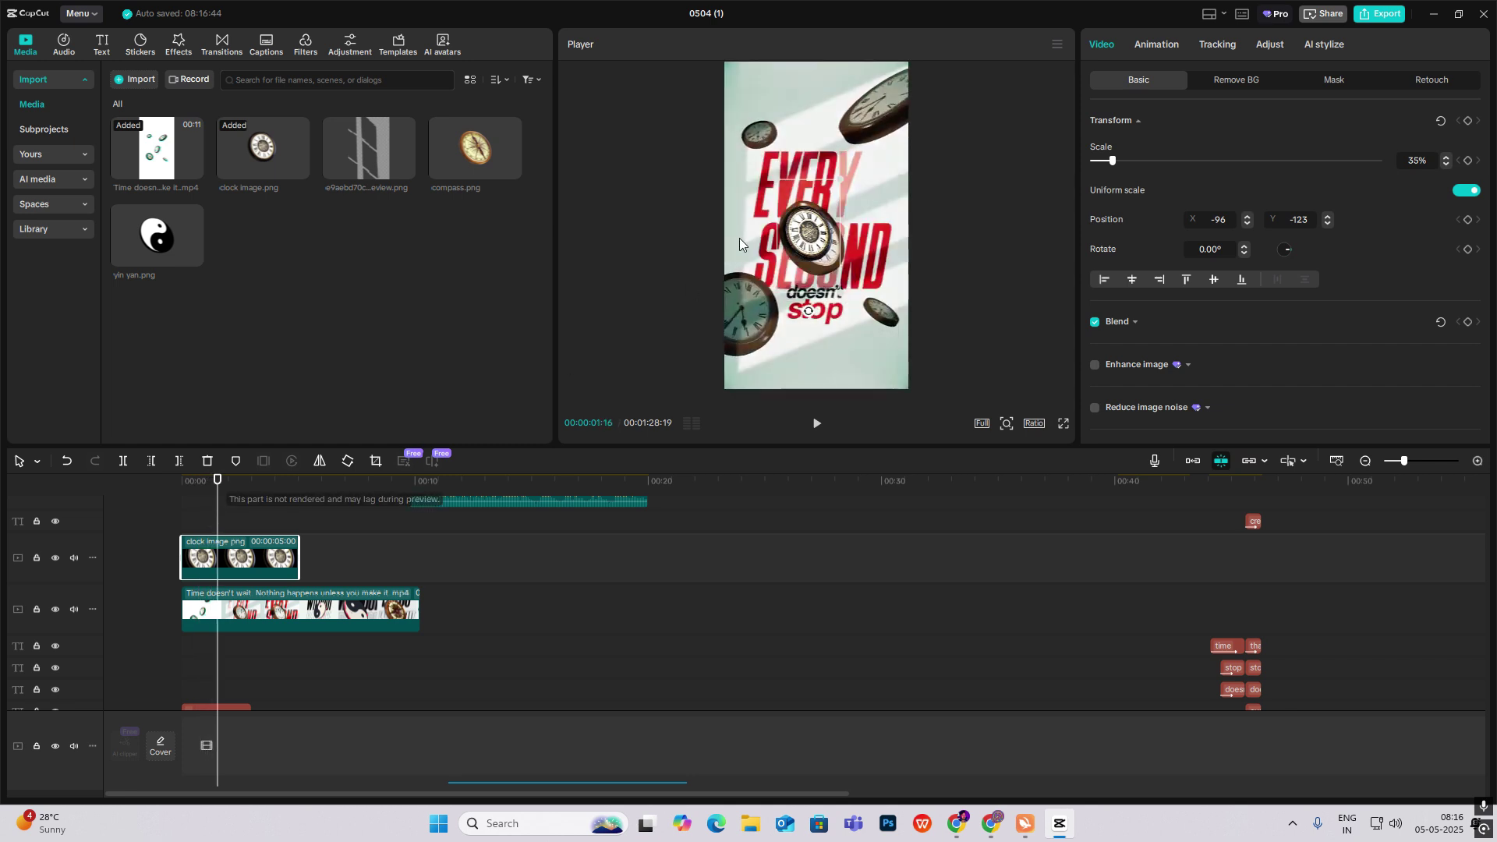
{"action": "left_click_drag", "start_coordinate": [818, 231], "coordinate": [885, 166]}
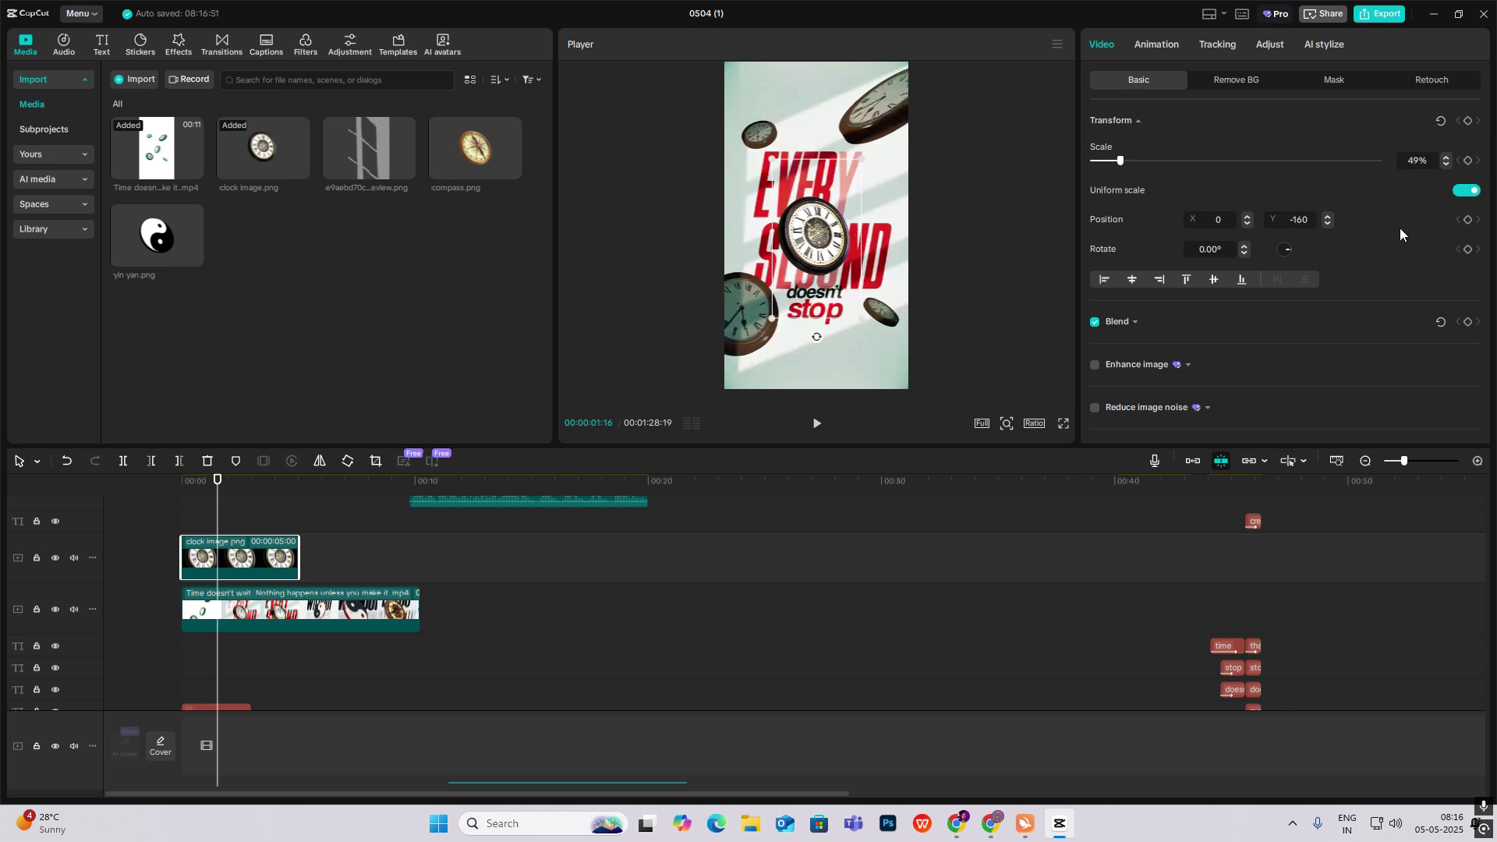
Narrow the central clock to 43% scale width without uniform scaling, and turn uniform scale back on.
{"action": "left_click", "coordinate": [1469, 191]}
{"action": "left_click_drag", "start_coordinate": [1120, 161], "coordinate": [1118, 160]}
{"action": "left_click", "coordinate": [1469, 231]}
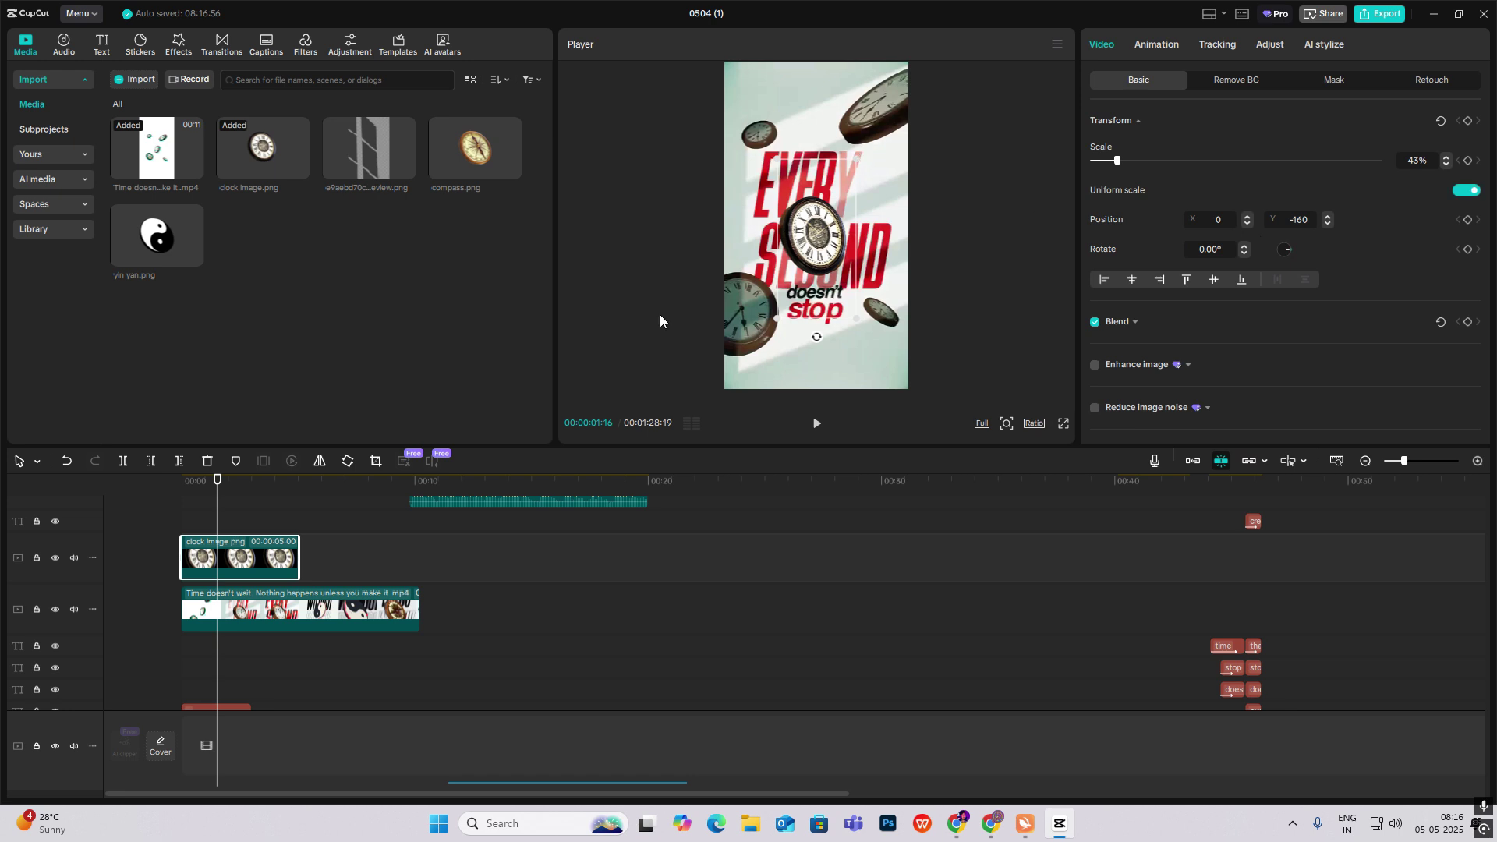
Add a second clock copy over the reference's lower-left clock at X -856, Y -1083, widened to 57% scale.
{"action": "left_click_drag", "start_coordinate": [263, 148], "coordinate": [194, 515]}
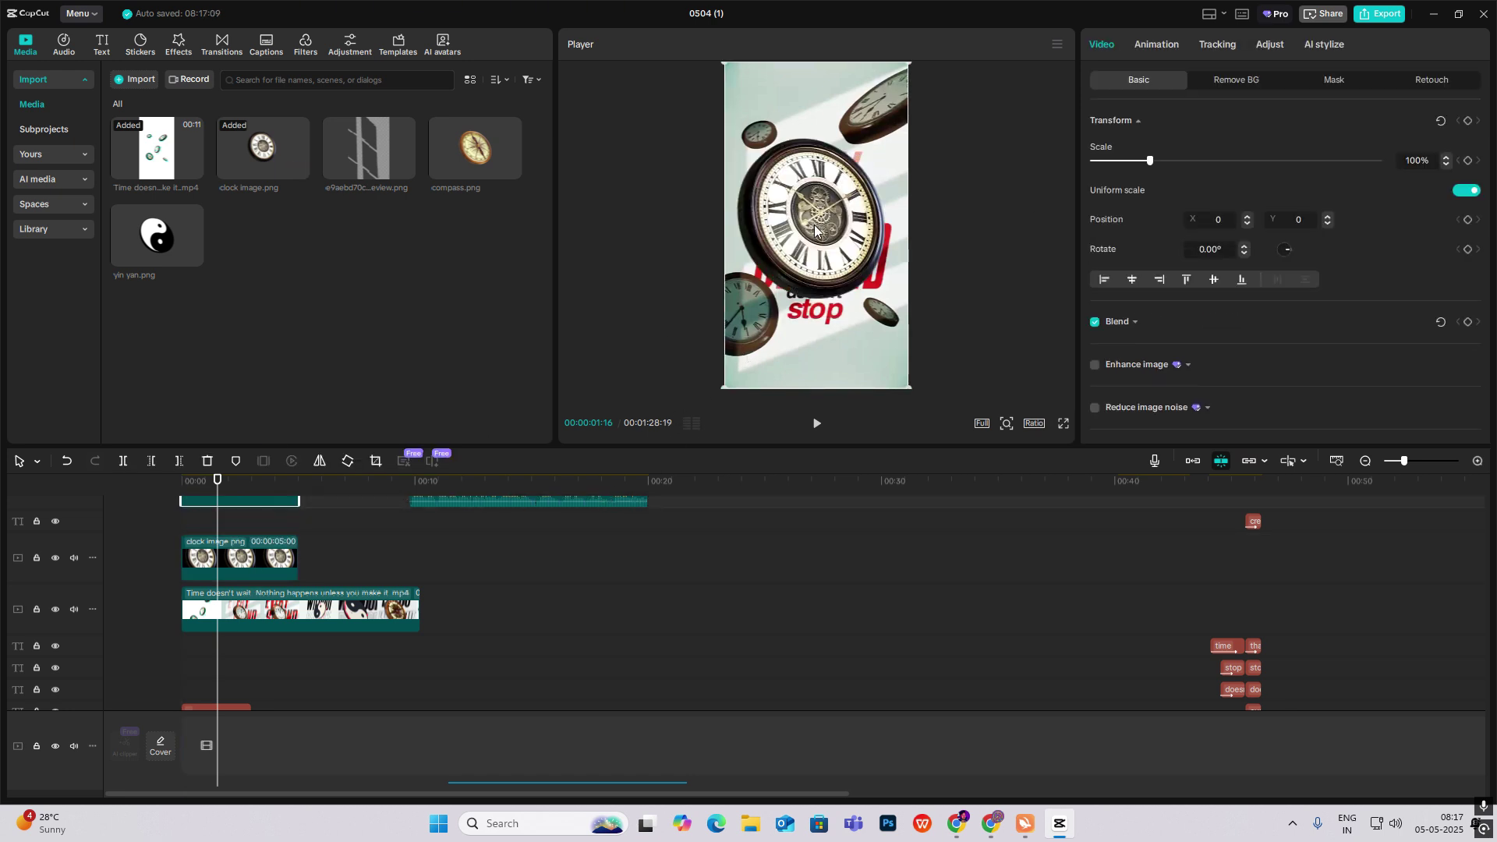
{"action": "left_click_drag", "start_coordinate": [888, 120], "coordinate": [877, 173]}
{"action": "left_click_drag", "start_coordinate": [900, 122], "coordinate": [756, 311]}
{"action": "left_click", "coordinate": [1458, 194]}
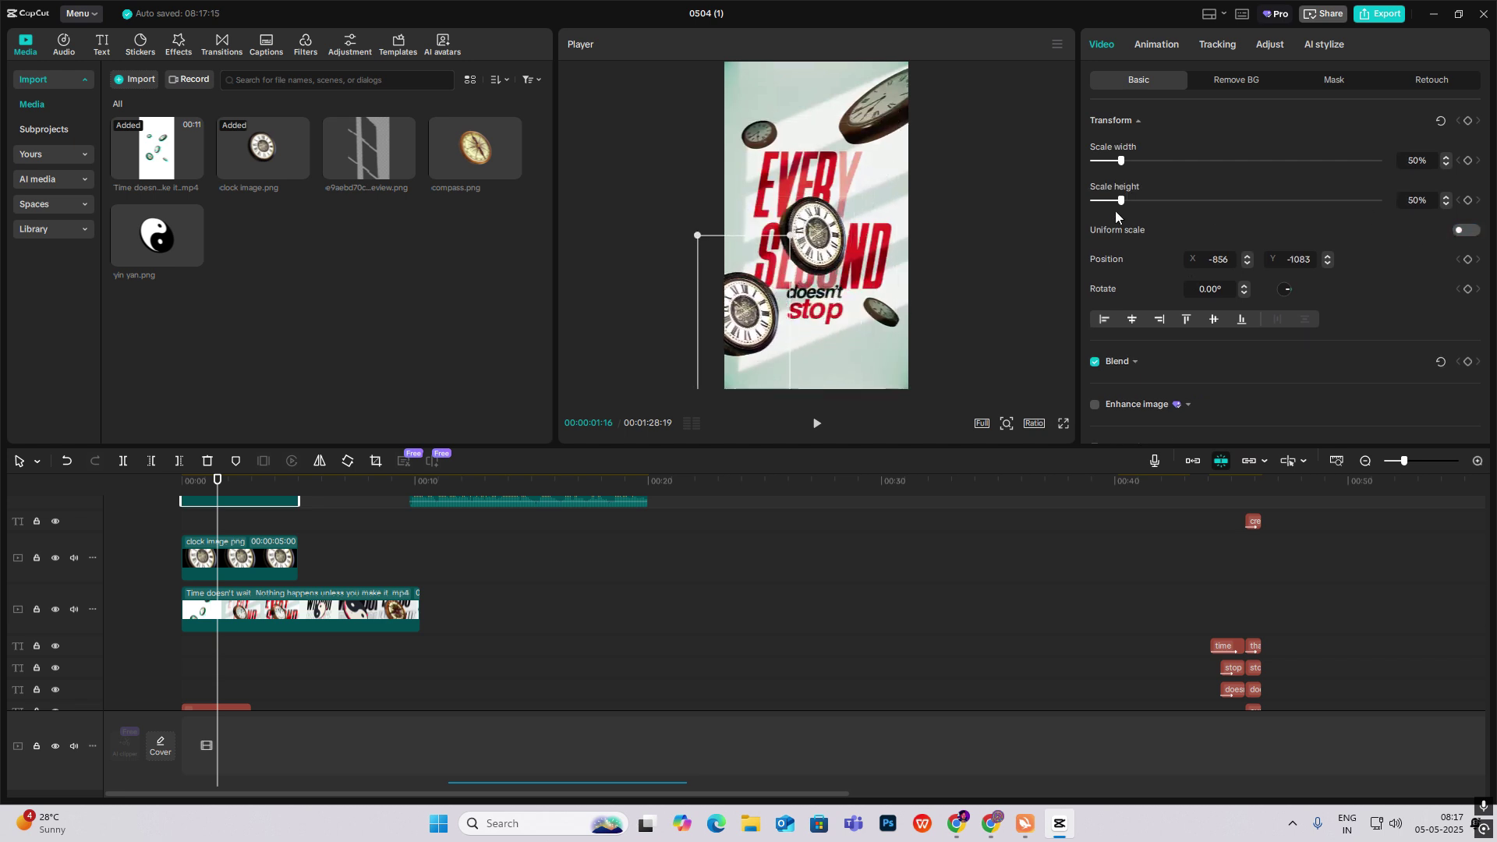
{"action": "left_click_drag", "start_coordinate": [1121, 201], "coordinate": [1124, 162]}
{"action": "left_click", "coordinate": [1466, 230]}
{"action": "left_click_drag", "start_coordinate": [793, 236], "coordinate": [831, 251]}
Add further clock copies, sizing and positioning each over the remaining clocks in the reference frame.
{"action": "scroll", "coordinate": [236, 556], "scroll_direction": "up", "scroll_amount": 2}
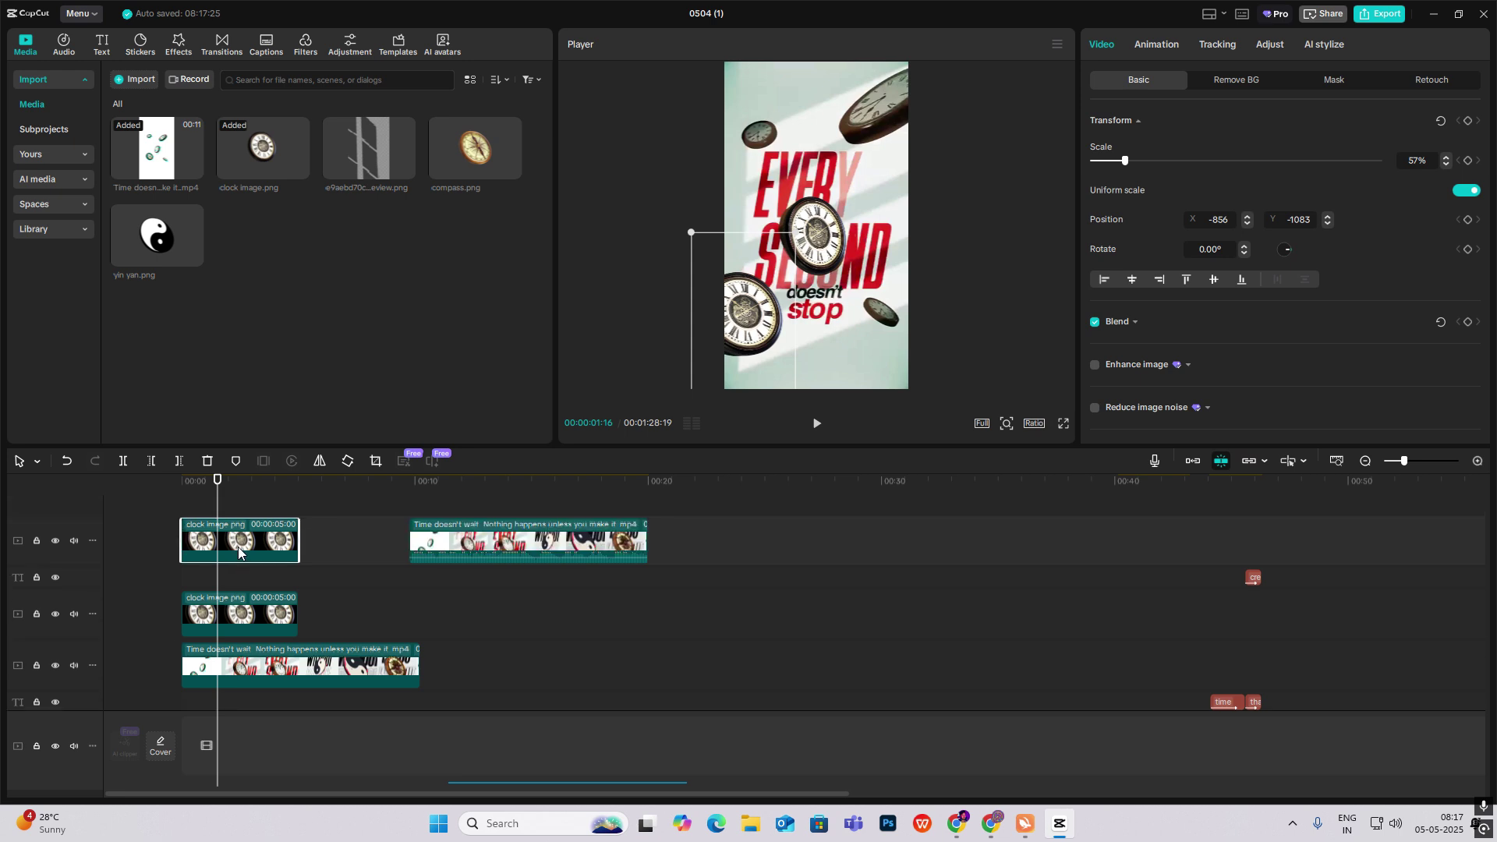
{"action": "left_click_drag", "start_coordinate": [262, 152], "coordinate": [184, 507]}
{"action": "left_click_drag", "start_coordinate": [793, 205], "coordinate": [838, 213]}
{"action": "left_click_drag", "start_coordinate": [954, 69], "coordinate": [920, 140]}
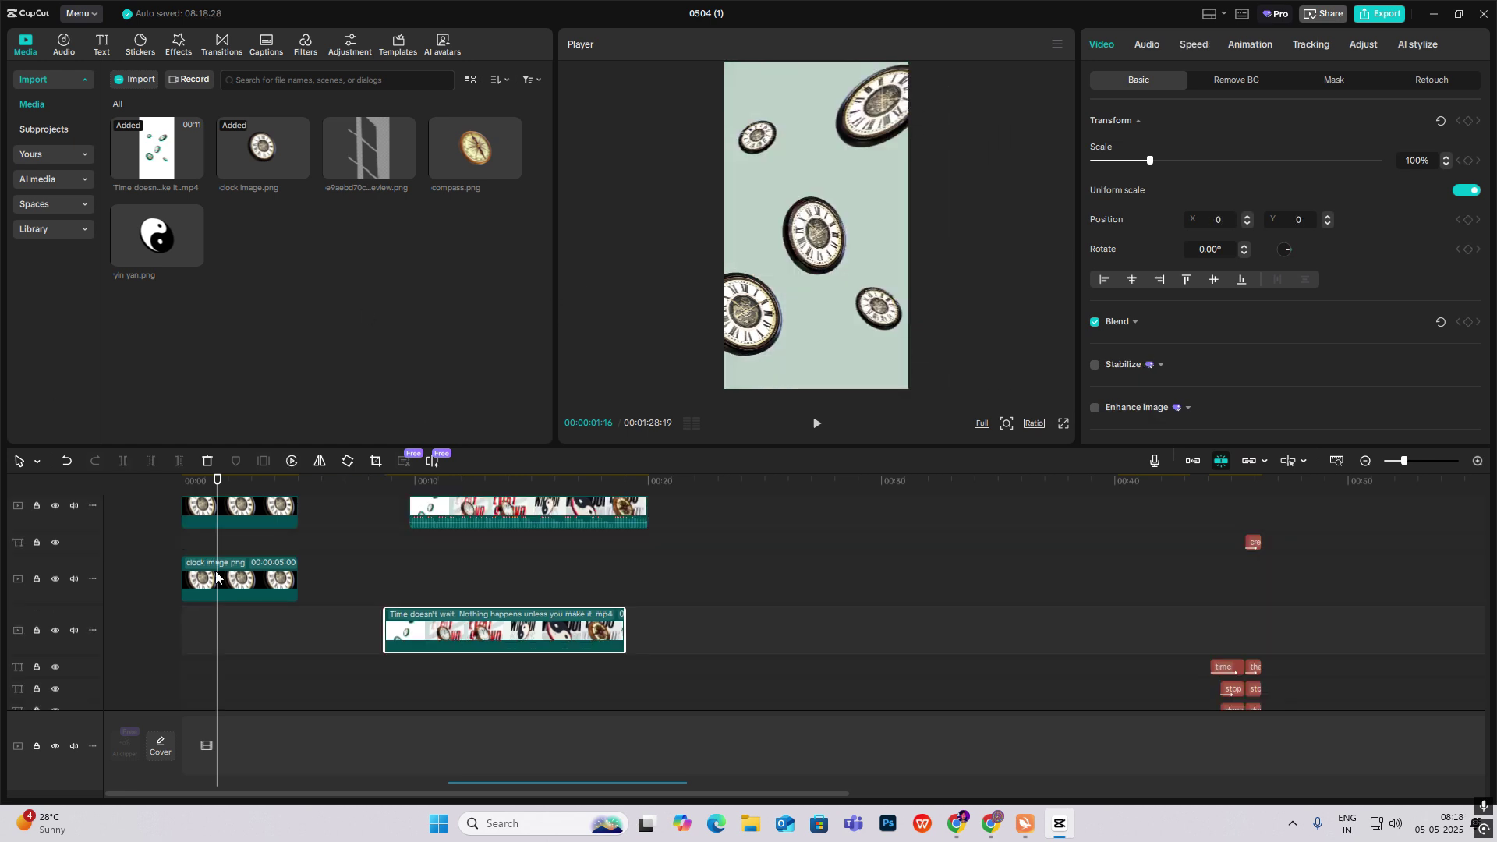
Check the reference, then shrink and regroup all five clocks at the timeline's start into the opening arrangement.
{"action": "scroll", "coordinate": [232, 538], "scroll_direction": "up", "scroll_amount": 2}
{"action": "left_click", "coordinate": [417, 552]}
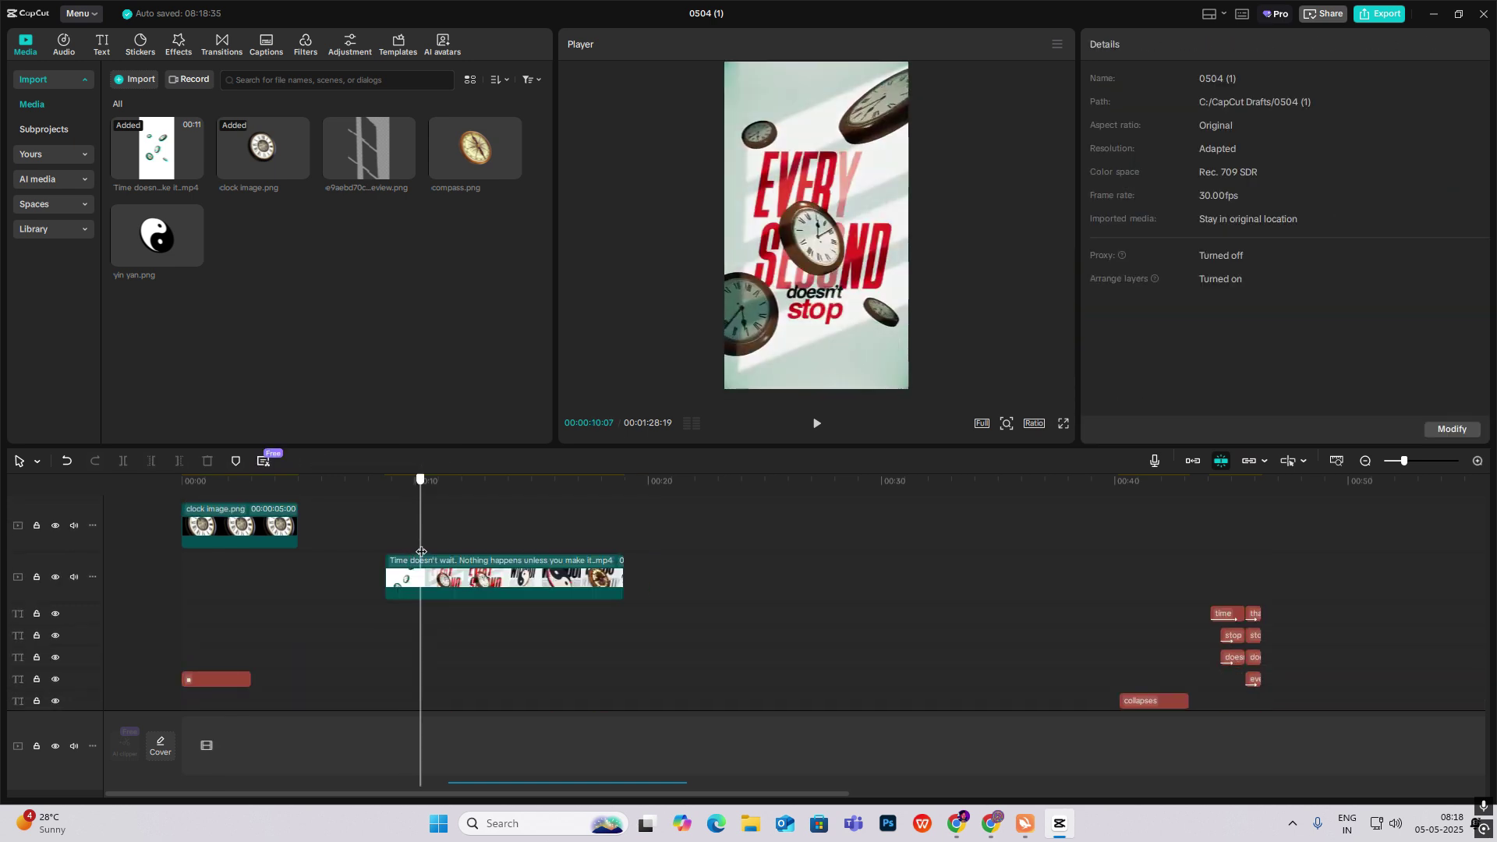
{"action": "left_click_drag", "start_coordinate": [421, 552], "coordinate": [89, 511]}
{"action": "scroll", "coordinate": [238, 591], "scroll_direction": "up", "scroll_amount": 2}
{"action": "left_click_drag", "start_coordinate": [376, 516], "coordinate": [170, 672]}
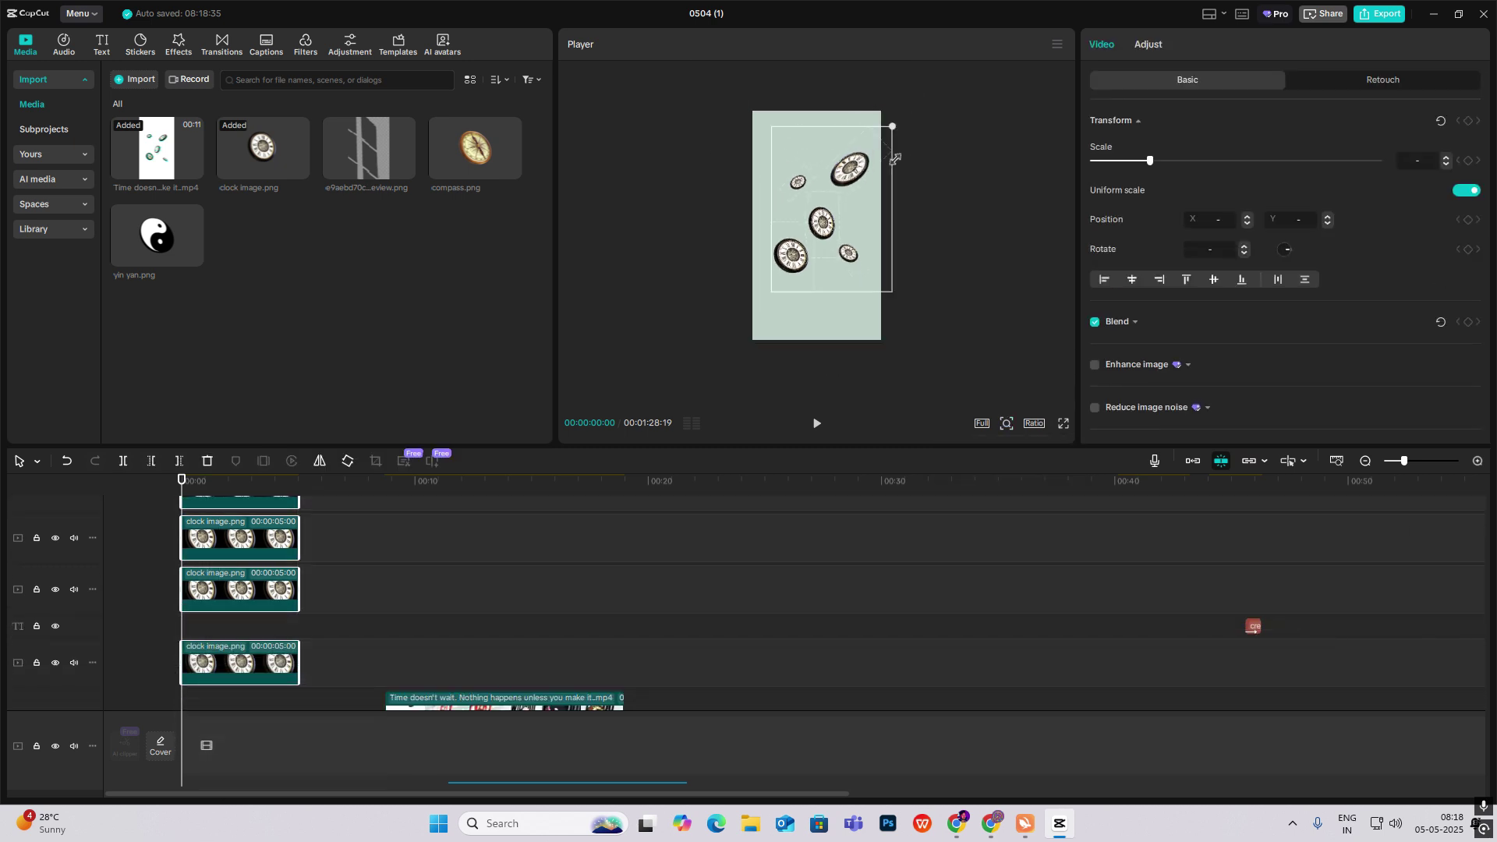
{"action": "left_click_drag", "start_coordinate": [862, 208], "coordinate": [852, 223]}
{"action": "left_click", "coordinate": [826, 320]}
Add transform keyframes to each clock clip at 00:00:00:00.
{"action": "scroll", "coordinate": [815, 328], "scroll_direction": "up", "scroll_amount": 2}
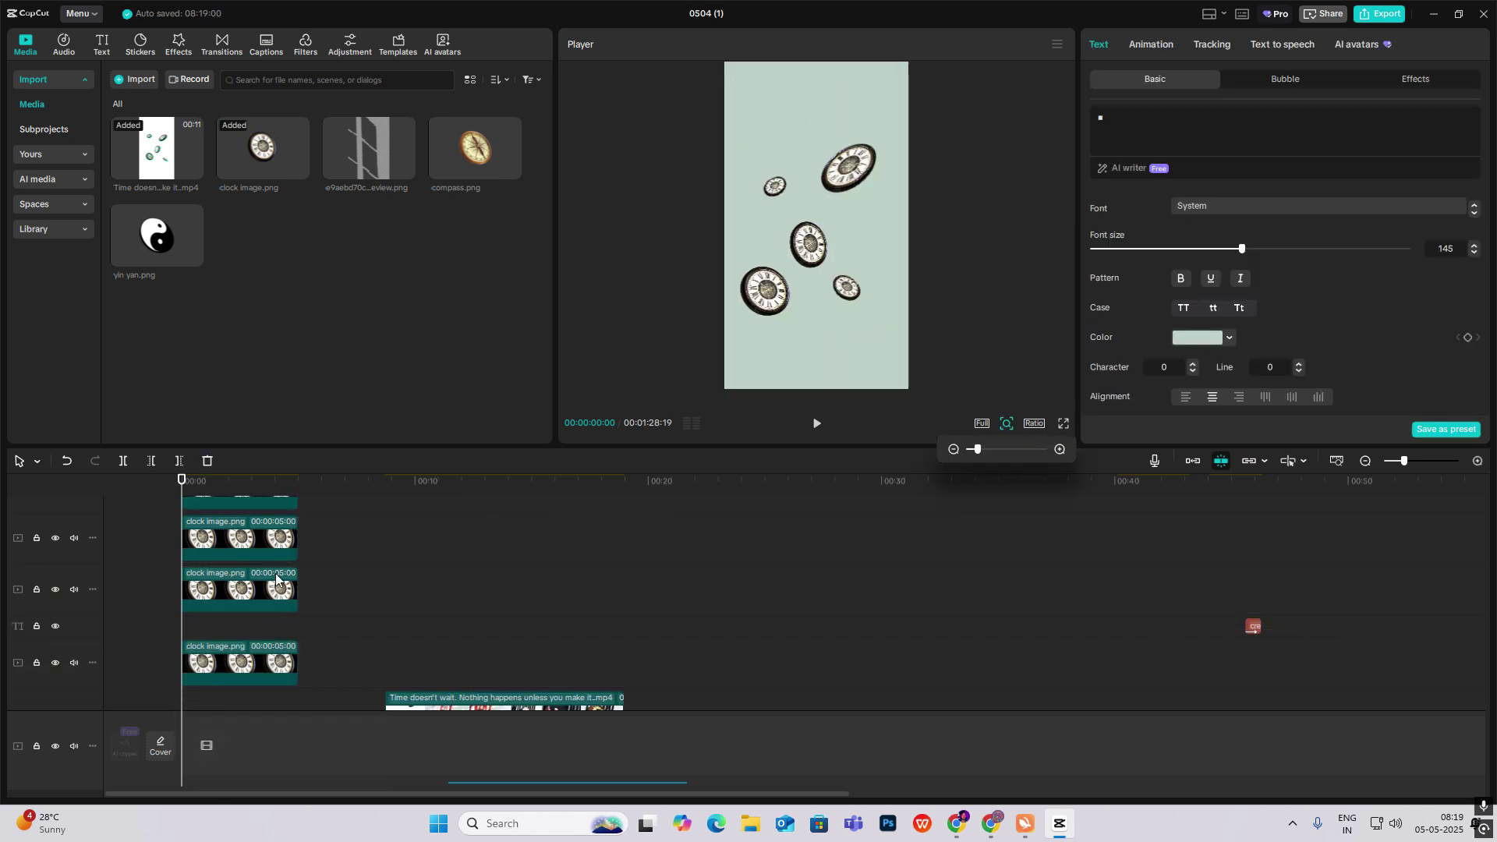
{"action": "scroll", "coordinate": [277, 592], "scroll_direction": "up", "scroll_amount": 1}
{"action": "scroll", "coordinate": [257, 623], "scroll_direction": "down", "scroll_amount": 2}
{"action": "scroll", "coordinate": [250, 635], "scroll_direction": "up", "scroll_amount": 3}
{"action": "left_click", "coordinate": [212, 557]}
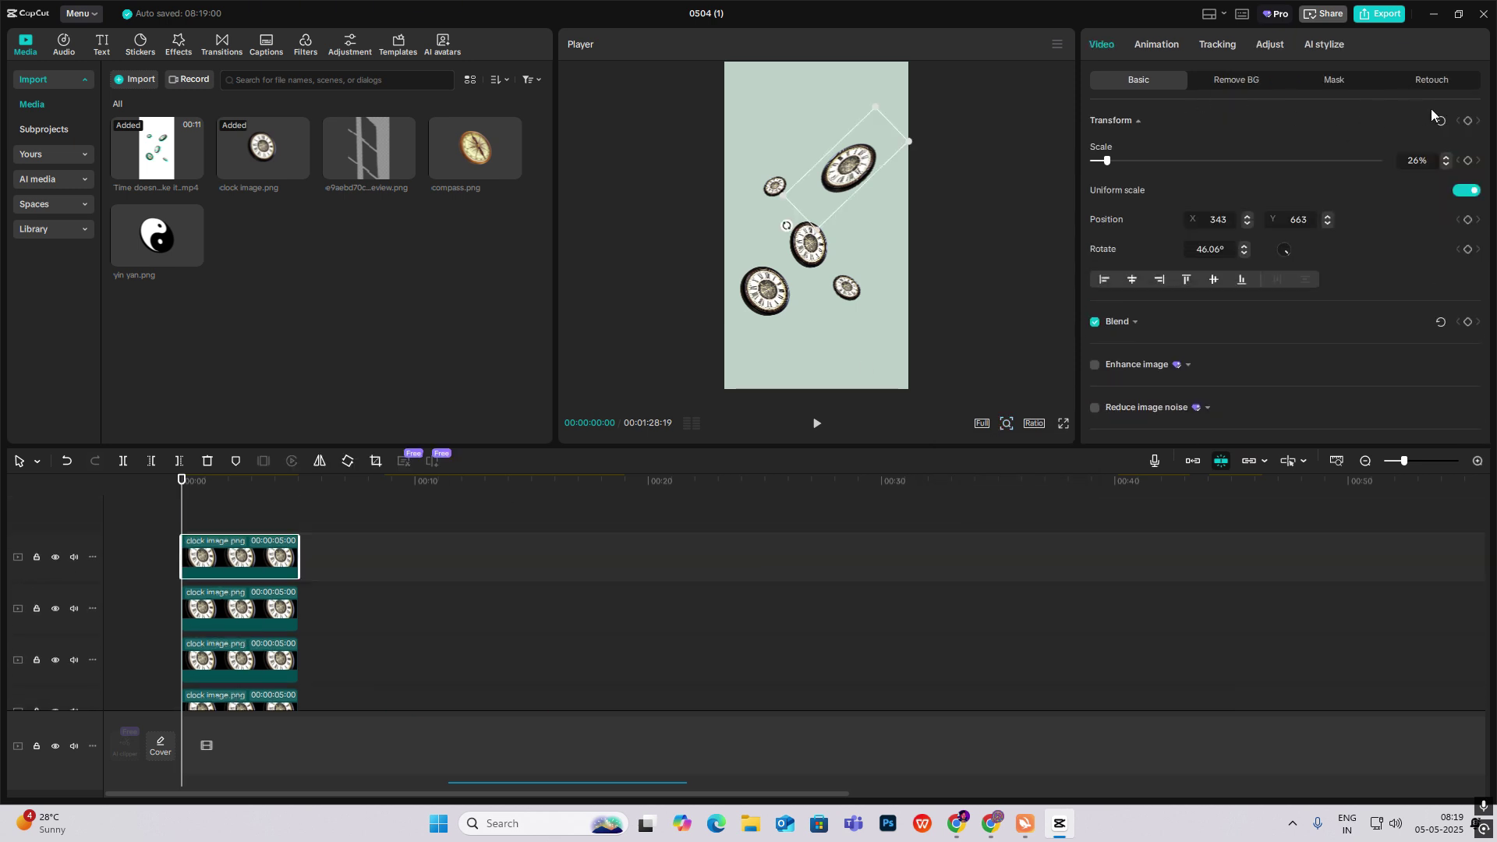
{"action": "left_click", "coordinate": [223, 608]}
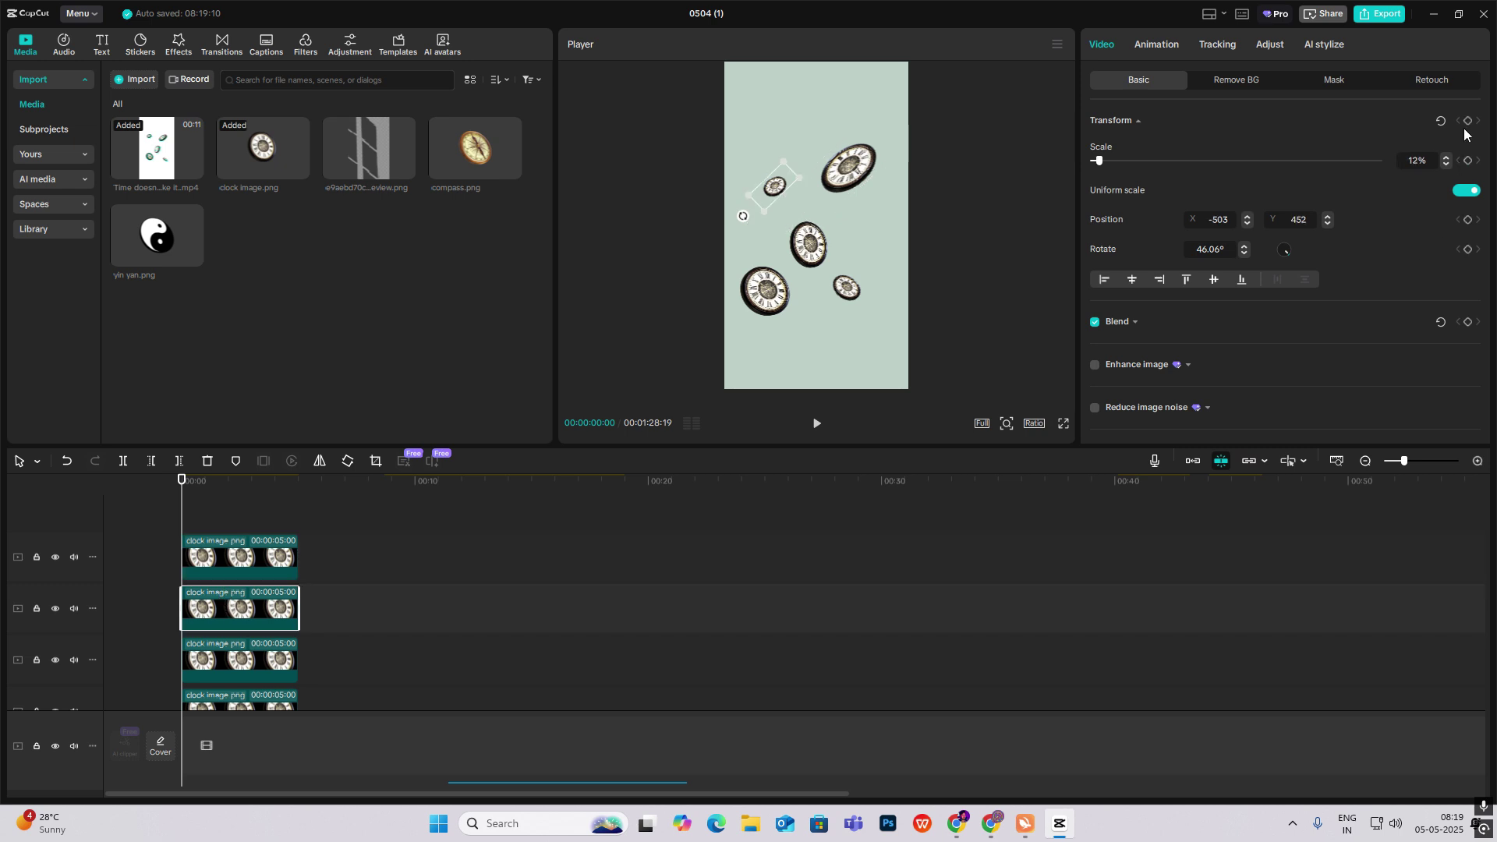
{"action": "scroll", "coordinate": [381, 595], "scroll_direction": "down", "scroll_amount": 1}
{"action": "left_click", "coordinate": [248, 604]}
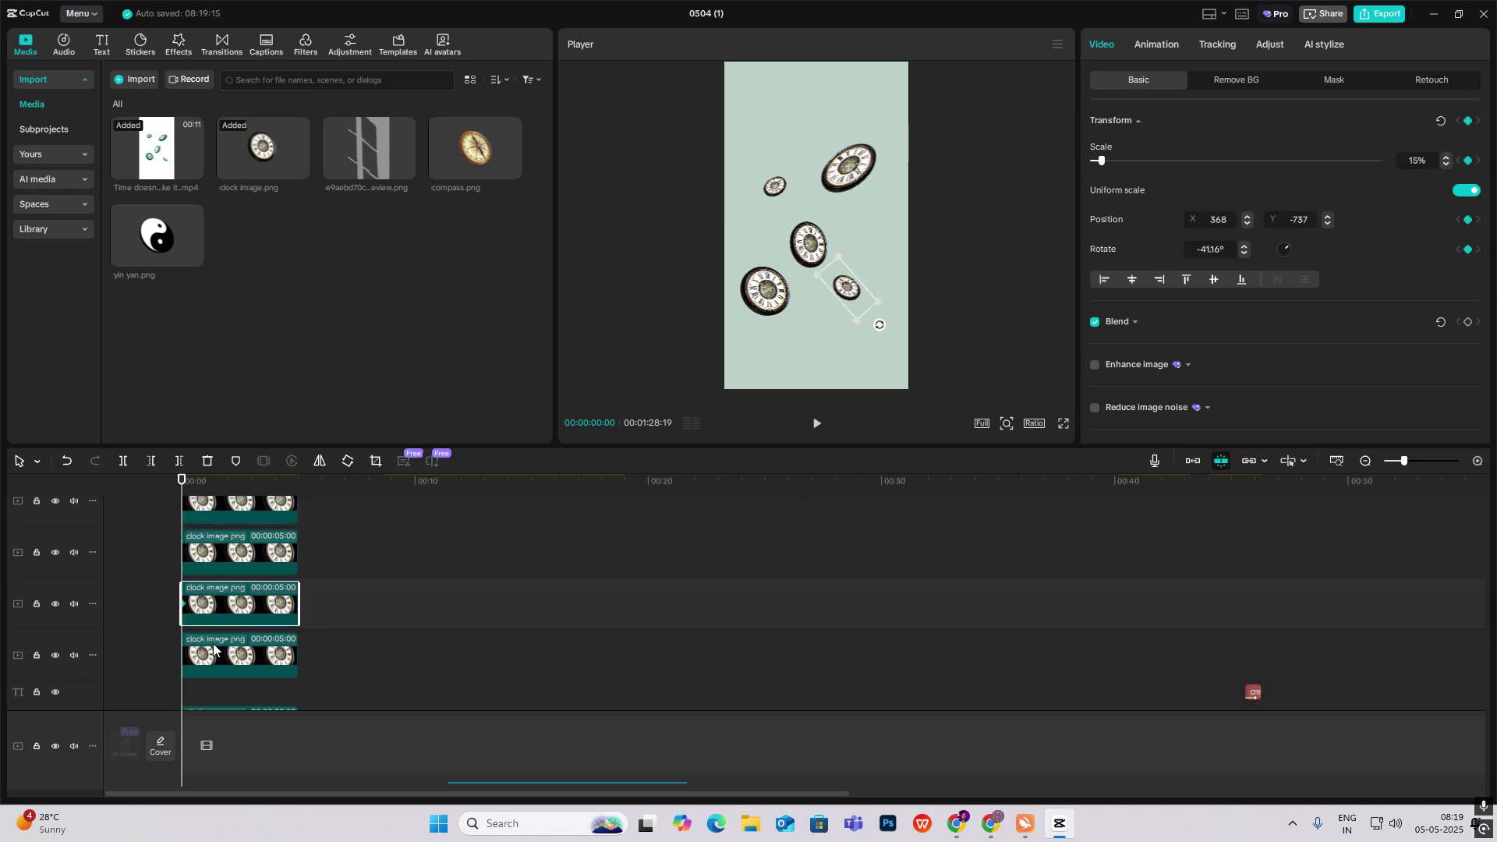
{"action": "left_click", "coordinate": [244, 659]}
{"action": "left_click", "coordinate": [1468, 120]}
Add transform keyframes to each clock clip at 00:00:00:03.
{"action": "left_click_drag", "start_coordinate": [182, 491], "coordinate": [201, 493]}
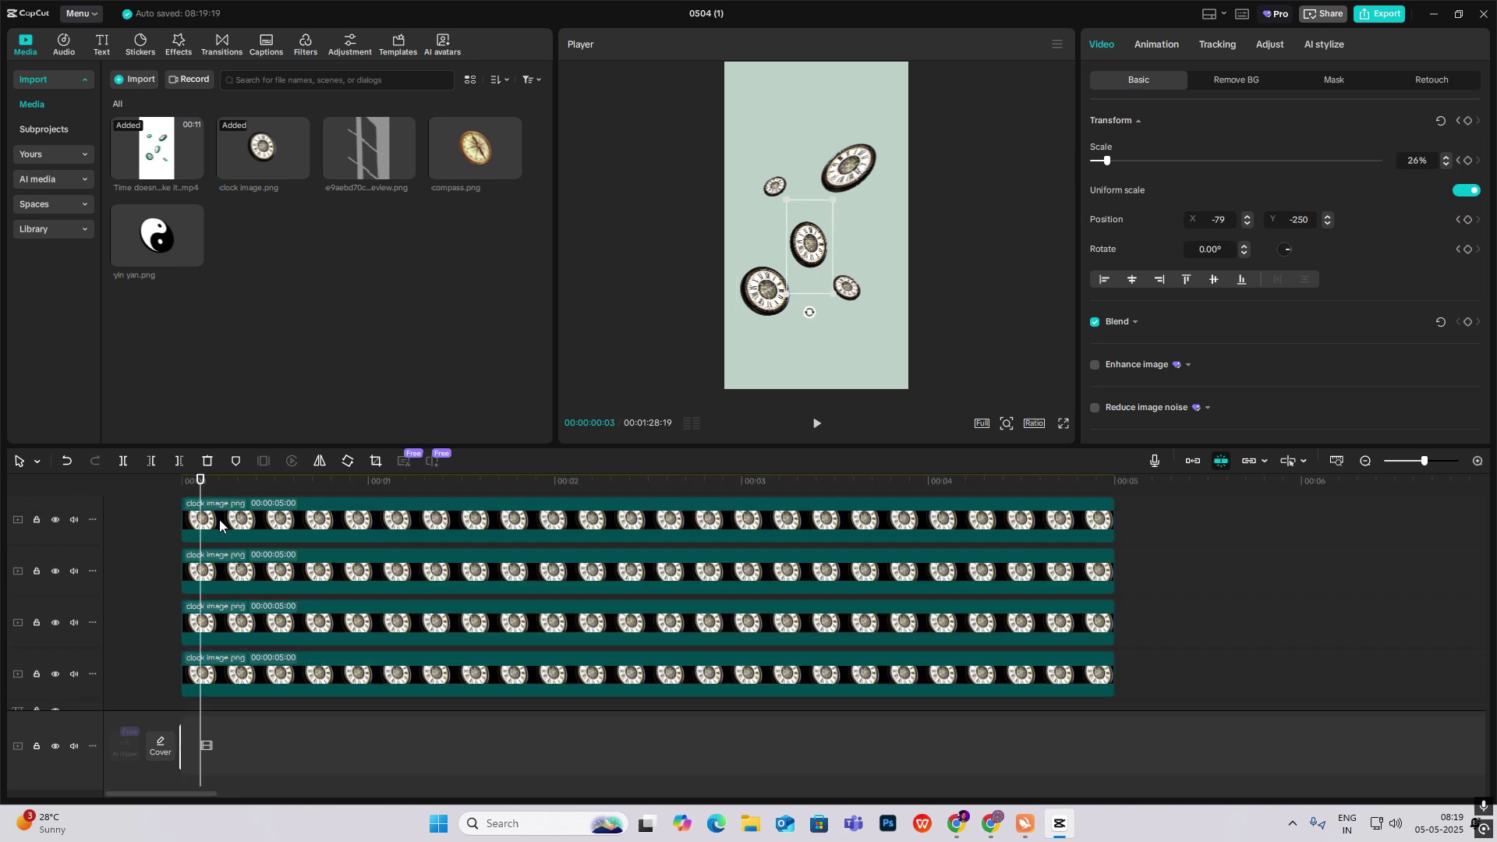
{"action": "left_click", "coordinate": [220, 524]}
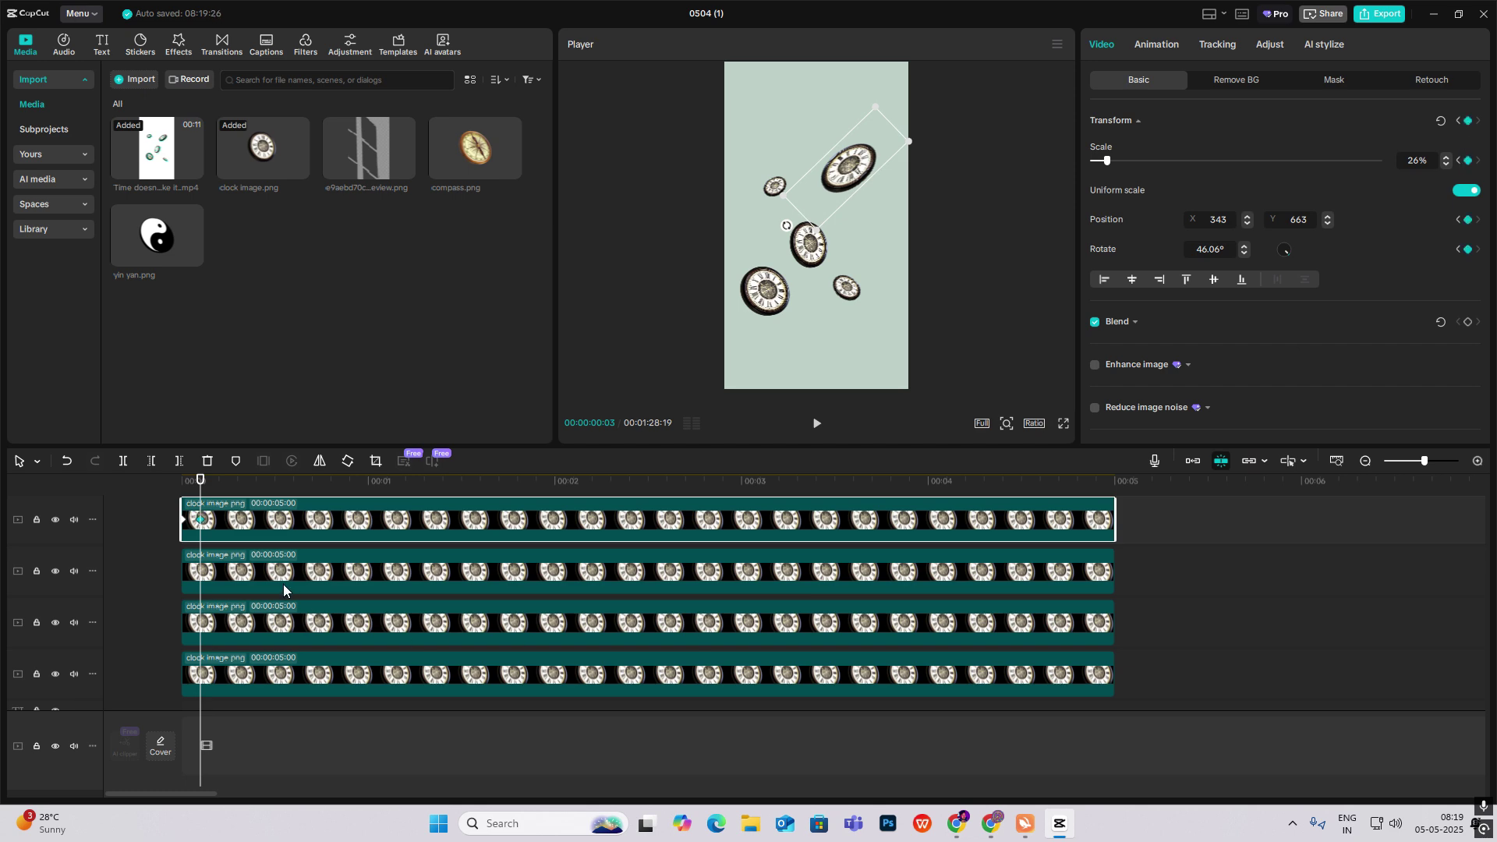
{"action": "left_click", "coordinate": [282, 584]}
{"action": "left_click", "coordinate": [1467, 121]}
{"action": "left_click", "coordinate": [375, 620]}
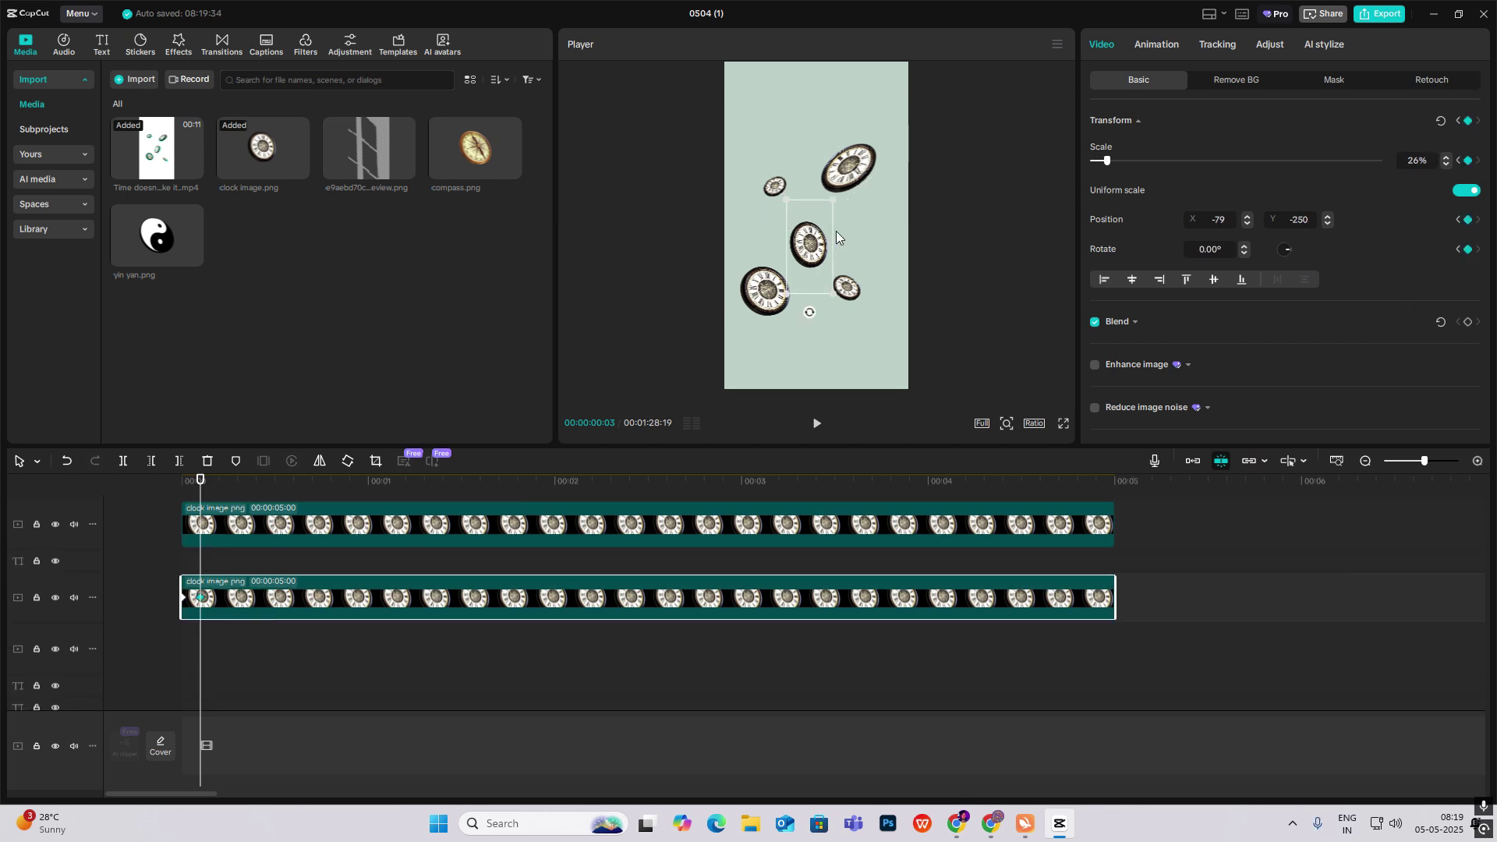
Enlarge all five clocks slightly at 00:00:00:03, with the middle clock at 28% and the upper-right clock at 31% scale.
{"action": "left_click_drag", "start_coordinate": [839, 202], "coordinate": [849, 196]}
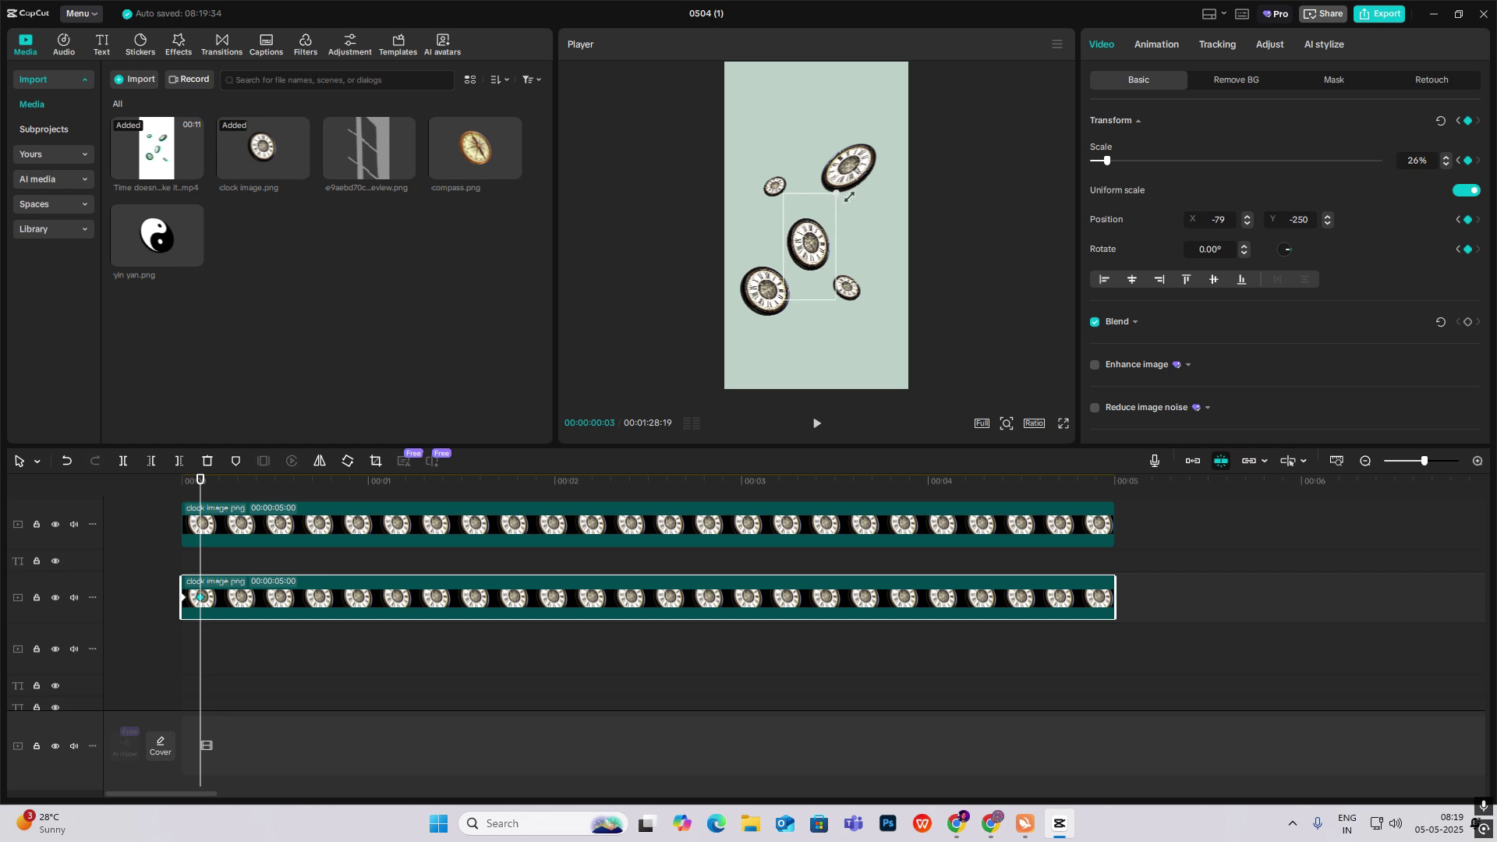
{"action": "left_click", "coordinate": [789, 310]}
{"action": "left_click", "coordinate": [846, 287]}
{"action": "left_click_drag", "start_coordinate": [797, 243], "coordinate": [838, 248]}
{"action": "left_click", "coordinate": [775, 185]}
{"action": "left_click_drag", "start_coordinate": [803, 179], "coordinate": [811, 177]}
{"action": "left_click", "coordinate": [849, 168]}
{"action": "left_click_drag", "start_coordinate": [913, 153], "coordinate": [928, 151]}
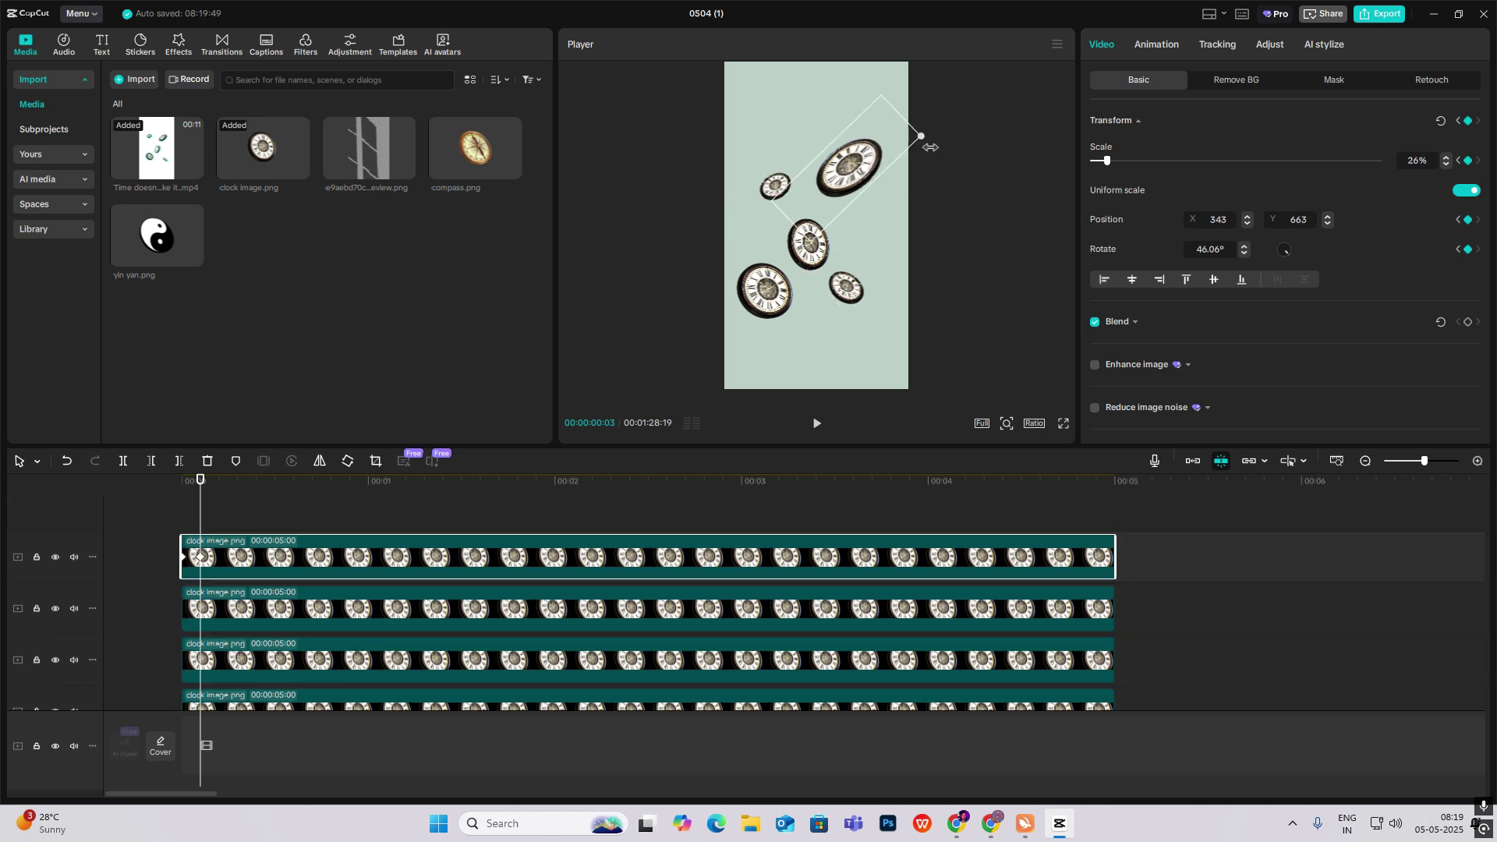
Add transform keyframes to each clock clip at 00:00:01:10.
{"action": "left_click", "coordinate": [325, 511]}
{"action": "left_click_drag", "start_coordinate": [322, 521], "coordinate": [429, 530]}
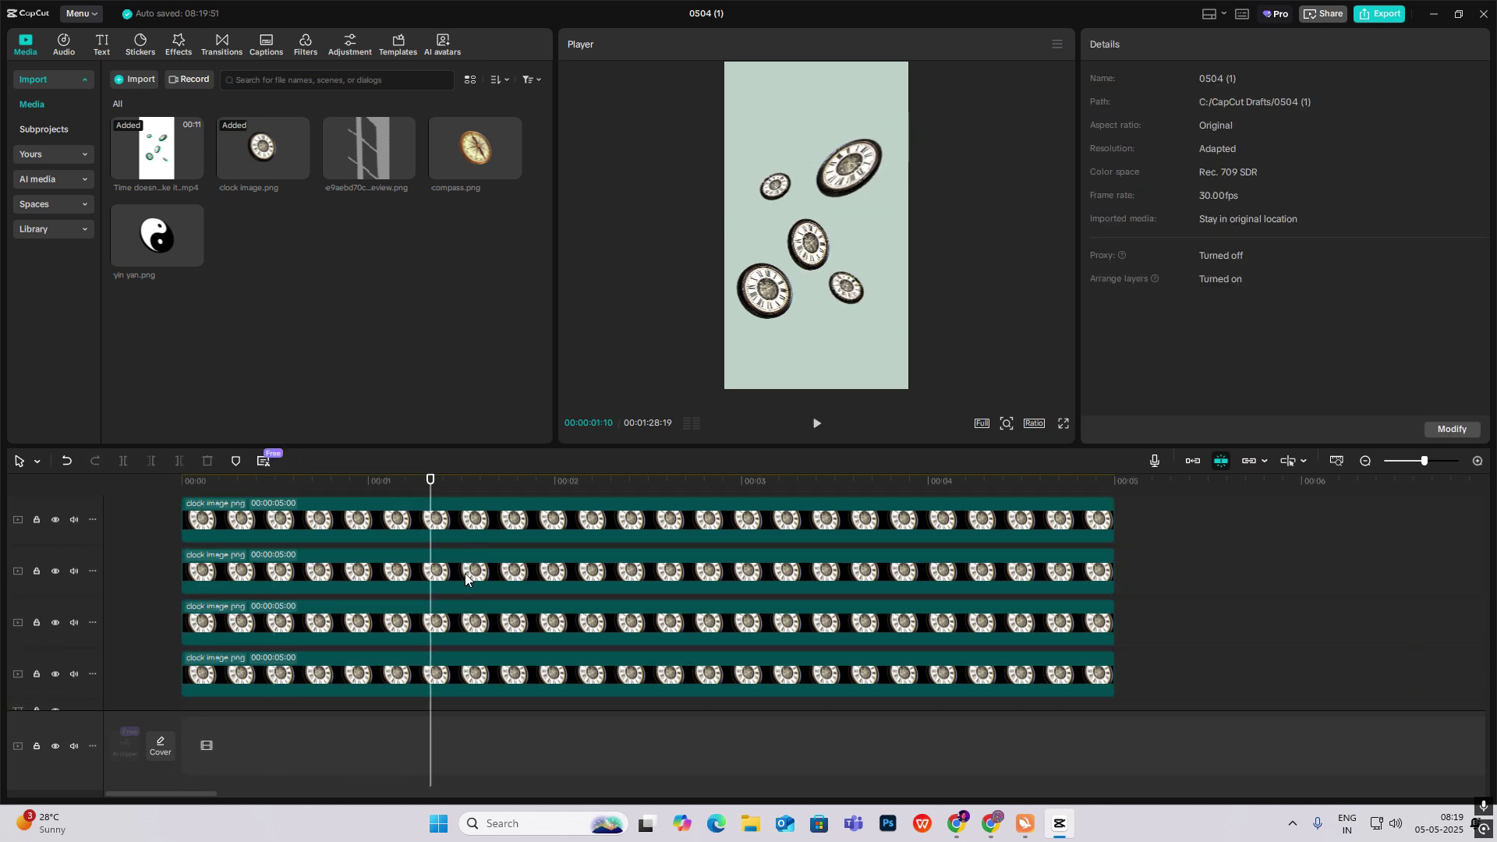
{"action": "scroll", "coordinate": [467, 589], "scroll_direction": "down", "scroll_amount": 1}
{"action": "scroll", "coordinate": [521, 559], "scroll_direction": "up", "scroll_amount": 2}
{"action": "left_click", "coordinate": [479, 527]}
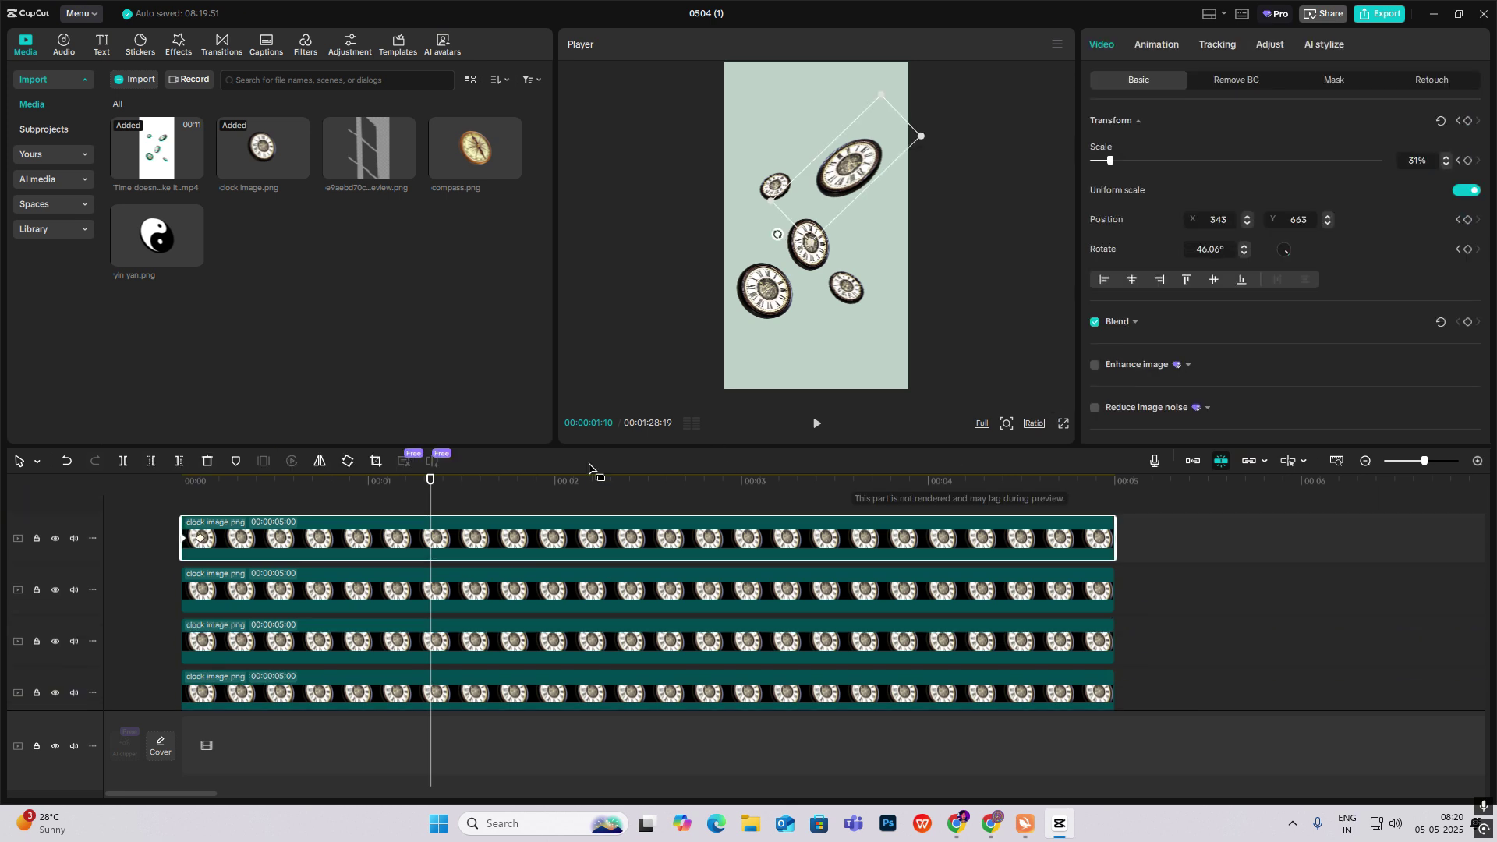
{"action": "left_click", "coordinate": [1467, 120]}
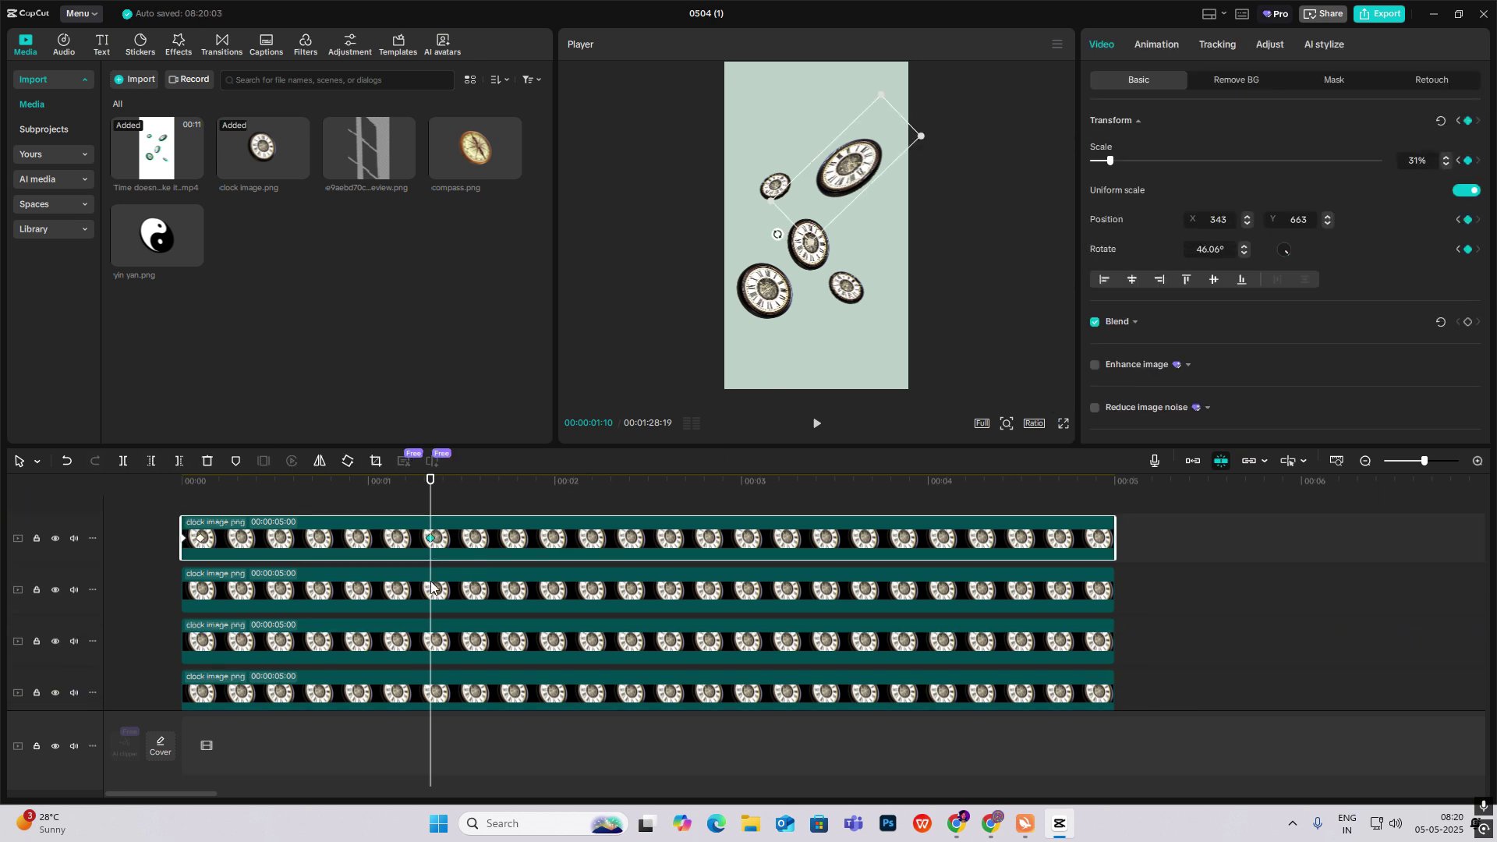
{"action": "left_click", "coordinate": [431, 587]}
{"action": "left_click", "coordinate": [449, 635]}
{"action": "scroll", "coordinate": [463, 638], "scroll_direction": "down", "scroll_amount": 1}
{"action": "left_click", "coordinate": [463, 638]}
{"action": "left_click", "coordinate": [1468, 122]}
{"action": "scroll", "coordinate": [459, 663], "scroll_direction": "down", "scroll_amount": 1}
{"action": "left_click", "coordinate": [459, 662]}
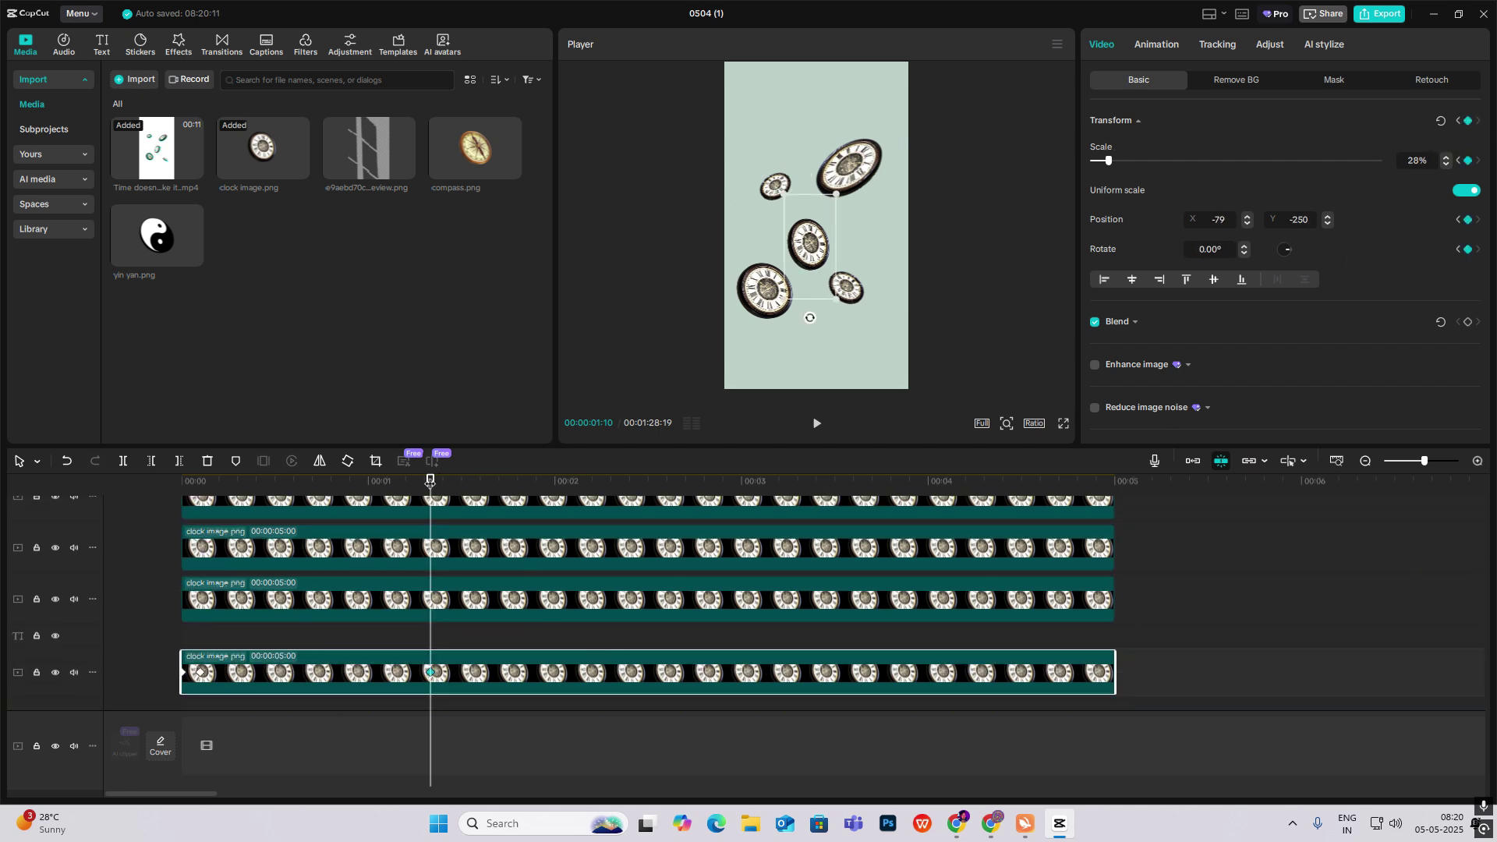
Enlarge the clocks at 00:00:01:10, with the middle clock at 34%, the upper-right at 41% and the lower-right at 24% scale.
{"action": "left_click", "coordinate": [427, 652]}
{"action": "left_click", "coordinate": [442, 671]}
{"action": "left_click_drag", "start_coordinate": [836, 195], "coordinate": [855, 190]}
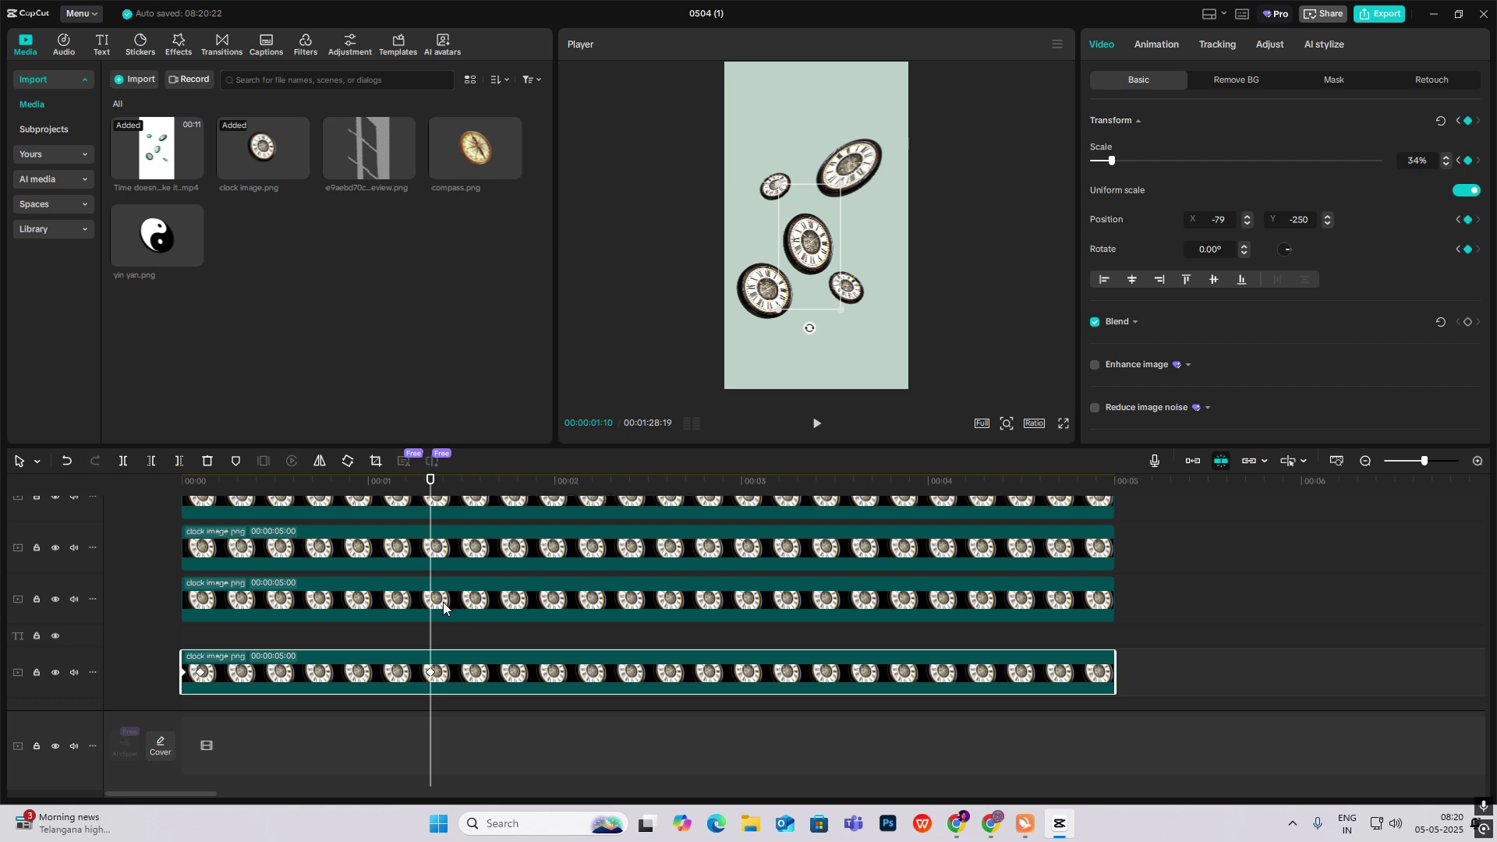
{"action": "left_click", "coordinate": [442, 607]}
{"action": "left_click_drag", "start_coordinate": [800, 238], "coordinate": [804, 232]}
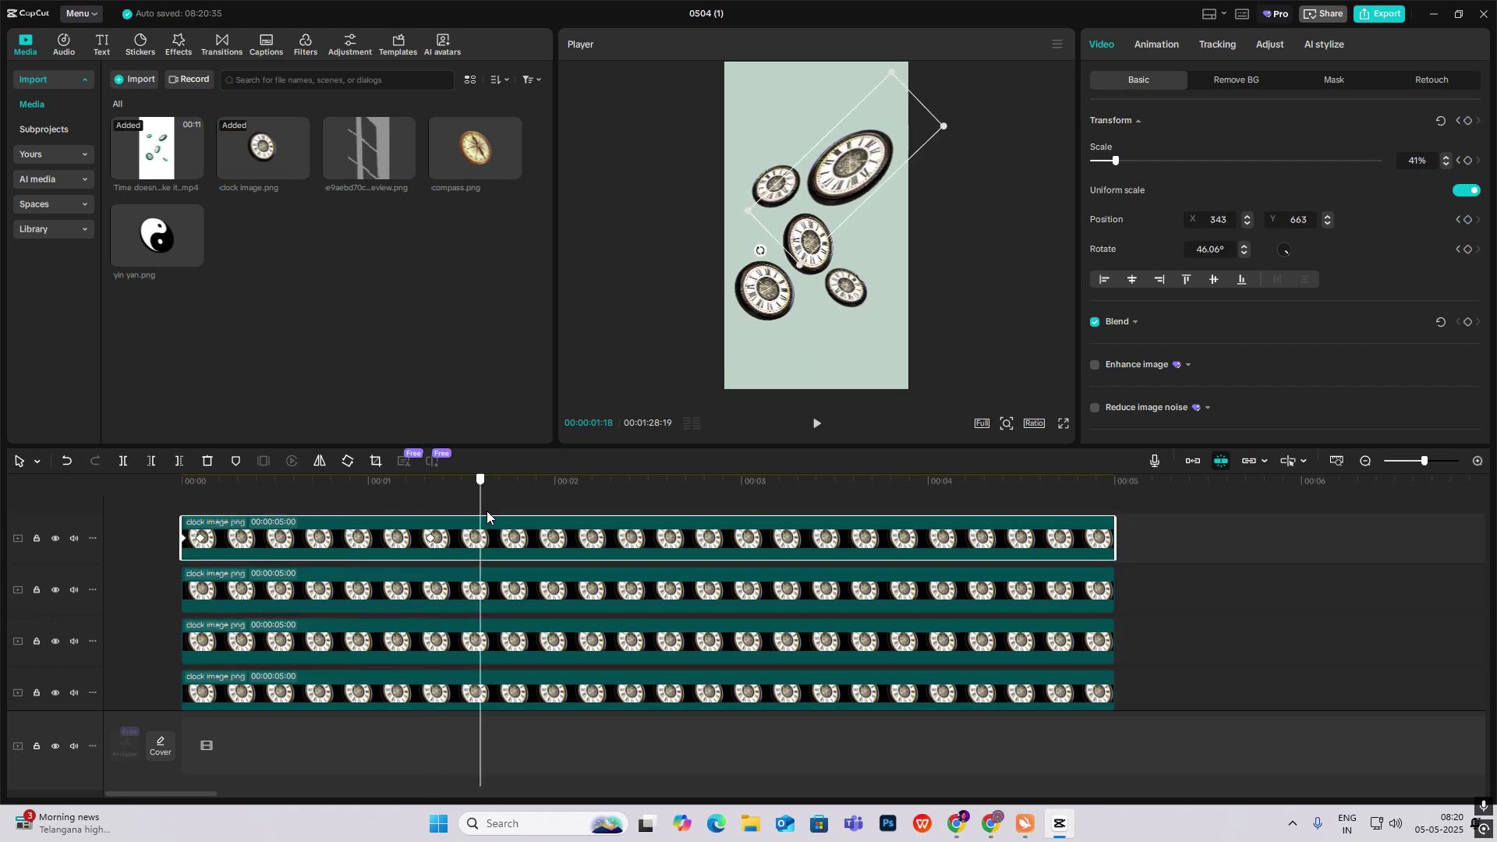
Delay each clock's last keyframe from 00:00:01:10 to 00:00:01:22 and play back the slower growth.
{"action": "key", "text": "space"}
{"action": "left_click_drag", "start_coordinate": [430, 540], "coordinate": [521, 544]}
{"action": "left_click", "coordinate": [439, 591]}
{"action": "left_click", "coordinate": [443, 643]}
{"action": "left_click", "coordinate": [444, 647]}
{"action": "scroll", "coordinate": [444, 647], "scroll_direction": "down", "scroll_amount": 1}
{"action": "left_click", "coordinate": [436, 637]}
{"action": "left_click", "coordinate": [282, 668]}
{"action": "left_click_drag", "start_coordinate": [431, 672], "coordinate": [507, 677]}
{"action": "left_click", "coordinate": [176, 644]}
{"action": "key", "text": "space"}
Split all five clock clips at 00:00:01:22.
{"action": "left_click", "coordinate": [506, 558]}
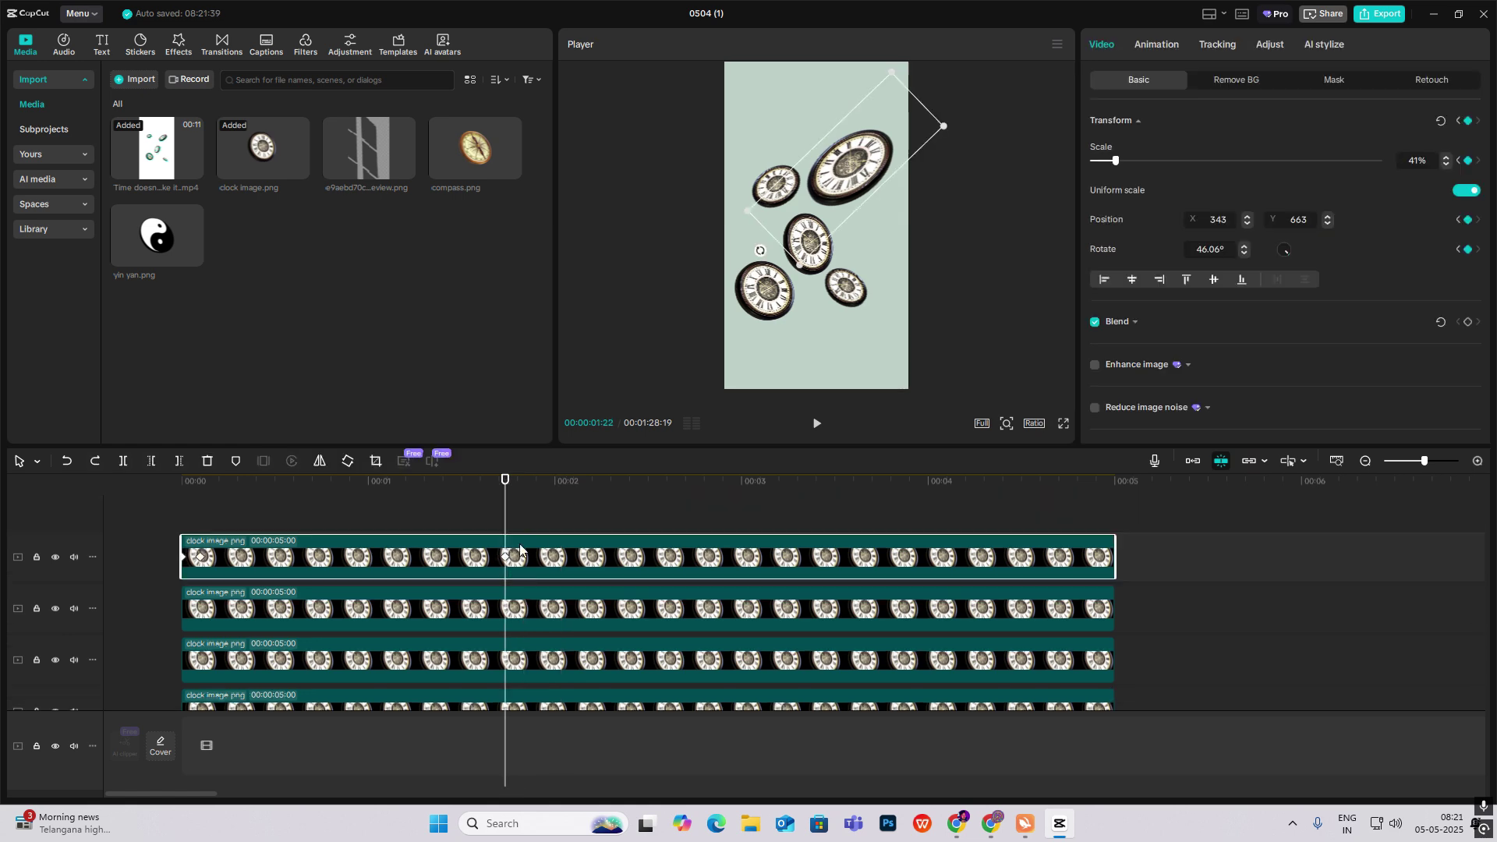
{"action": "left_click", "coordinate": [532, 522]}
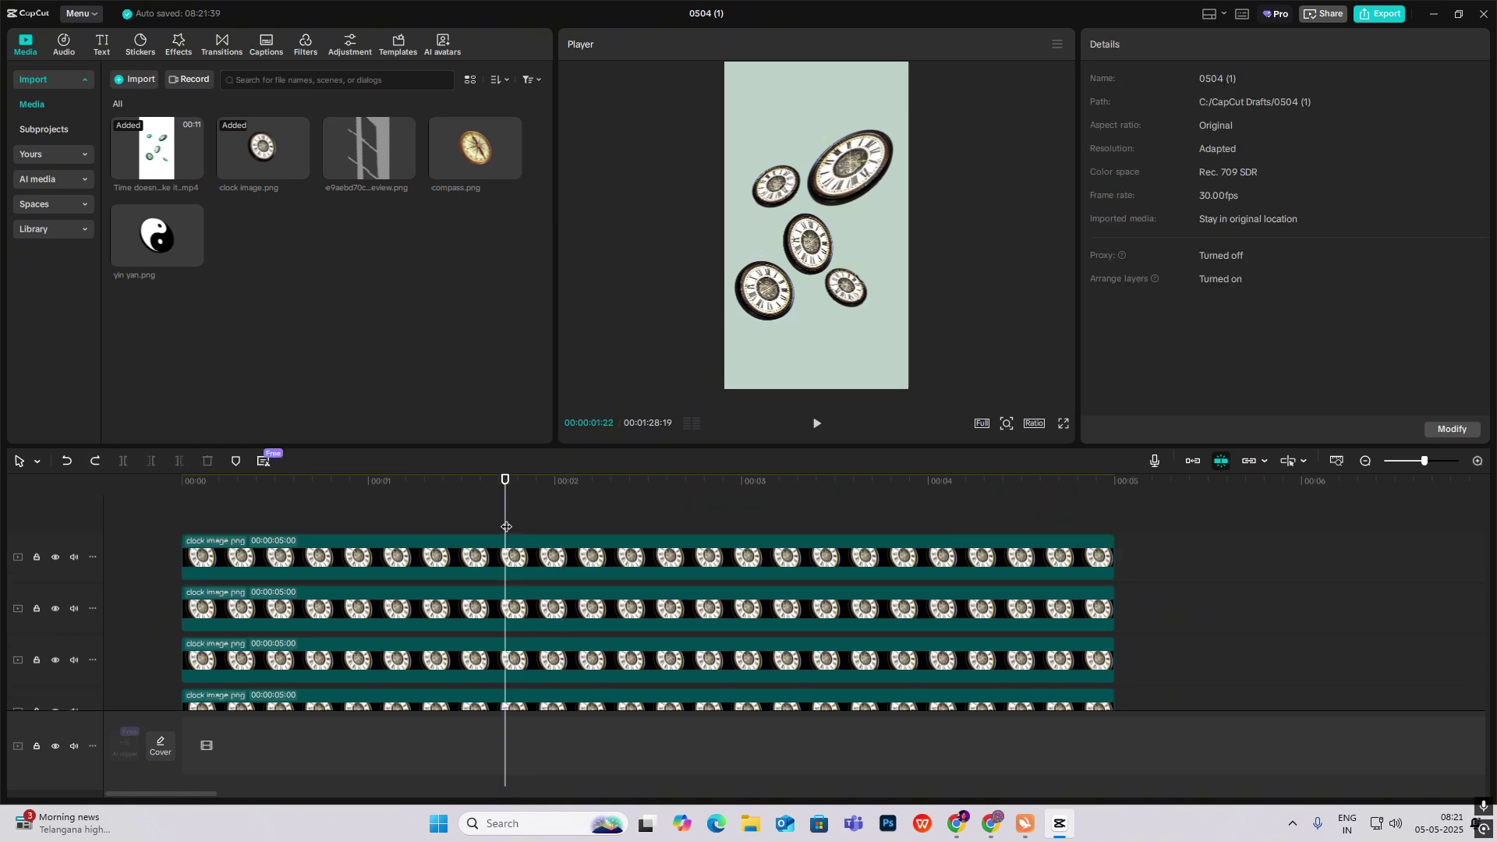
{"action": "left_click", "coordinate": [515, 548]}
{"action": "key", "text": "ctrl+b"}
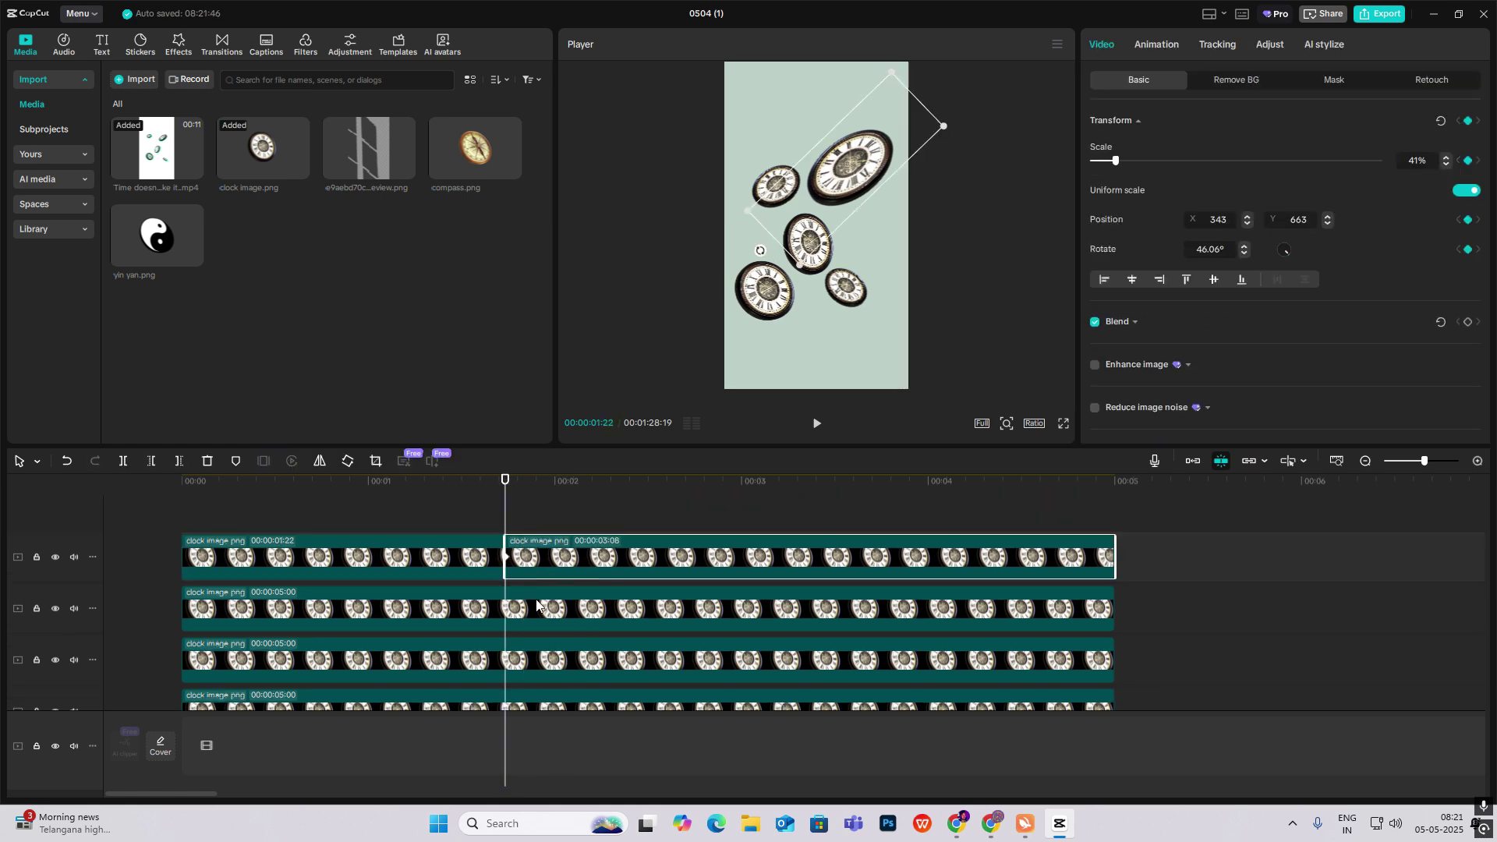
{"action": "left_click", "coordinate": [539, 609]}
{"action": "key", "text": "ctrl+b"}
{"action": "left_click", "coordinate": [536, 658]}
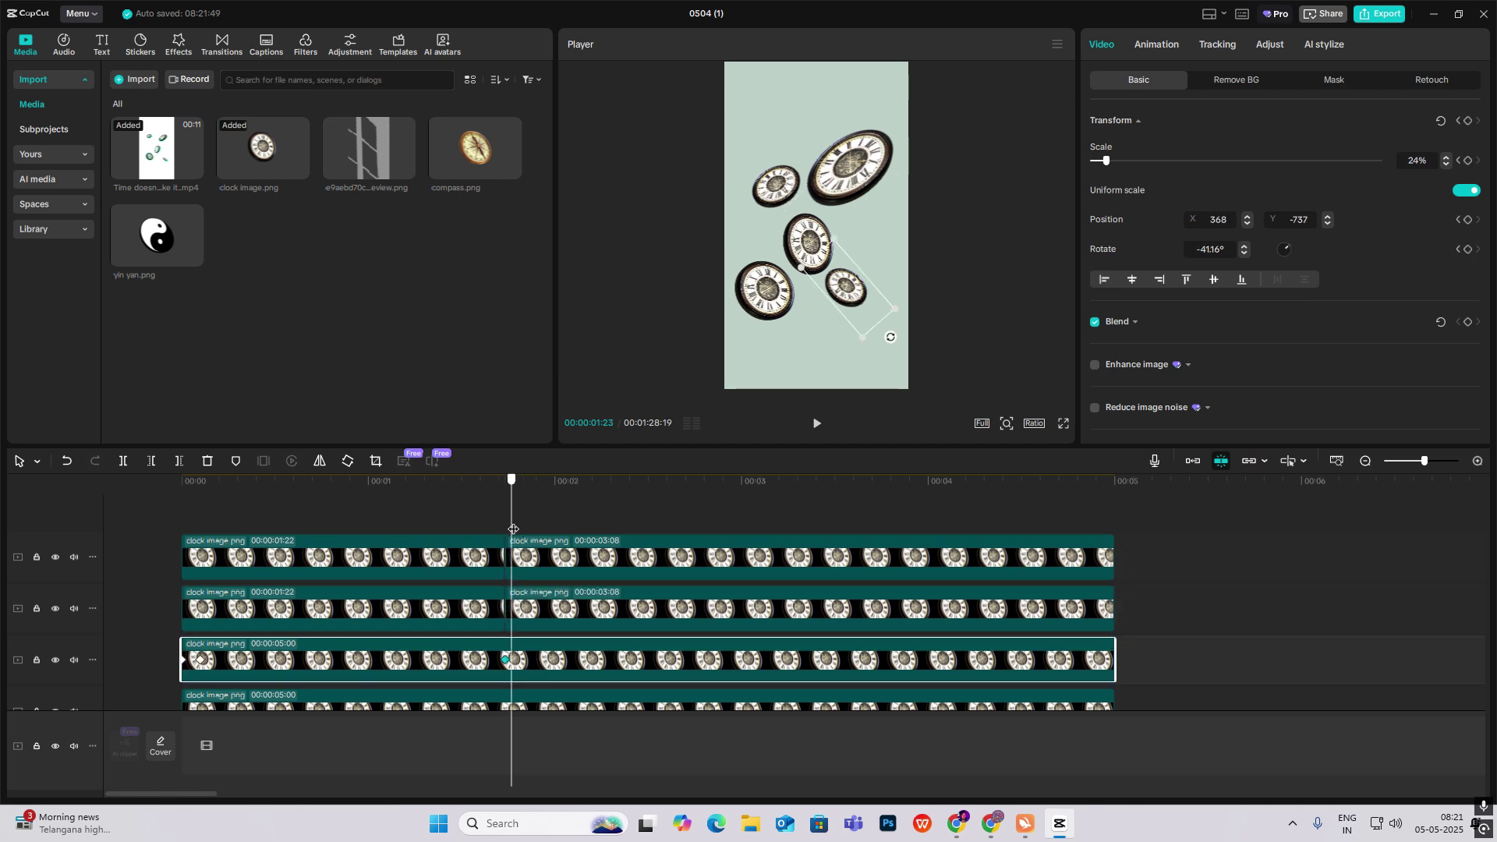
{"action": "left_click", "coordinate": [505, 480]}
{"action": "key", "text": "ctrl+b"}
{"action": "scroll", "coordinate": [510, 663], "scroll_direction": "down", "scroll_amount": 1}
{"action": "left_click", "coordinate": [513, 657]}
{"action": "left_click", "coordinate": [505, 480]}
{"action": "key", "text": "ctrl+b"}
{"action": "scroll", "coordinate": [516, 663], "scroll_direction": "down", "scroll_amount": 2}
{"action": "left_click", "coordinate": [519, 648]}
{"action": "key", "text": "ctrl+b"}
{"action": "scroll", "coordinate": [583, 556], "scroll_direction": "up", "scroll_amount": 2}
Mirror the second part of every clock clip and scrub past the split to check the flip.
{"action": "left_click", "coordinate": [583, 556]}
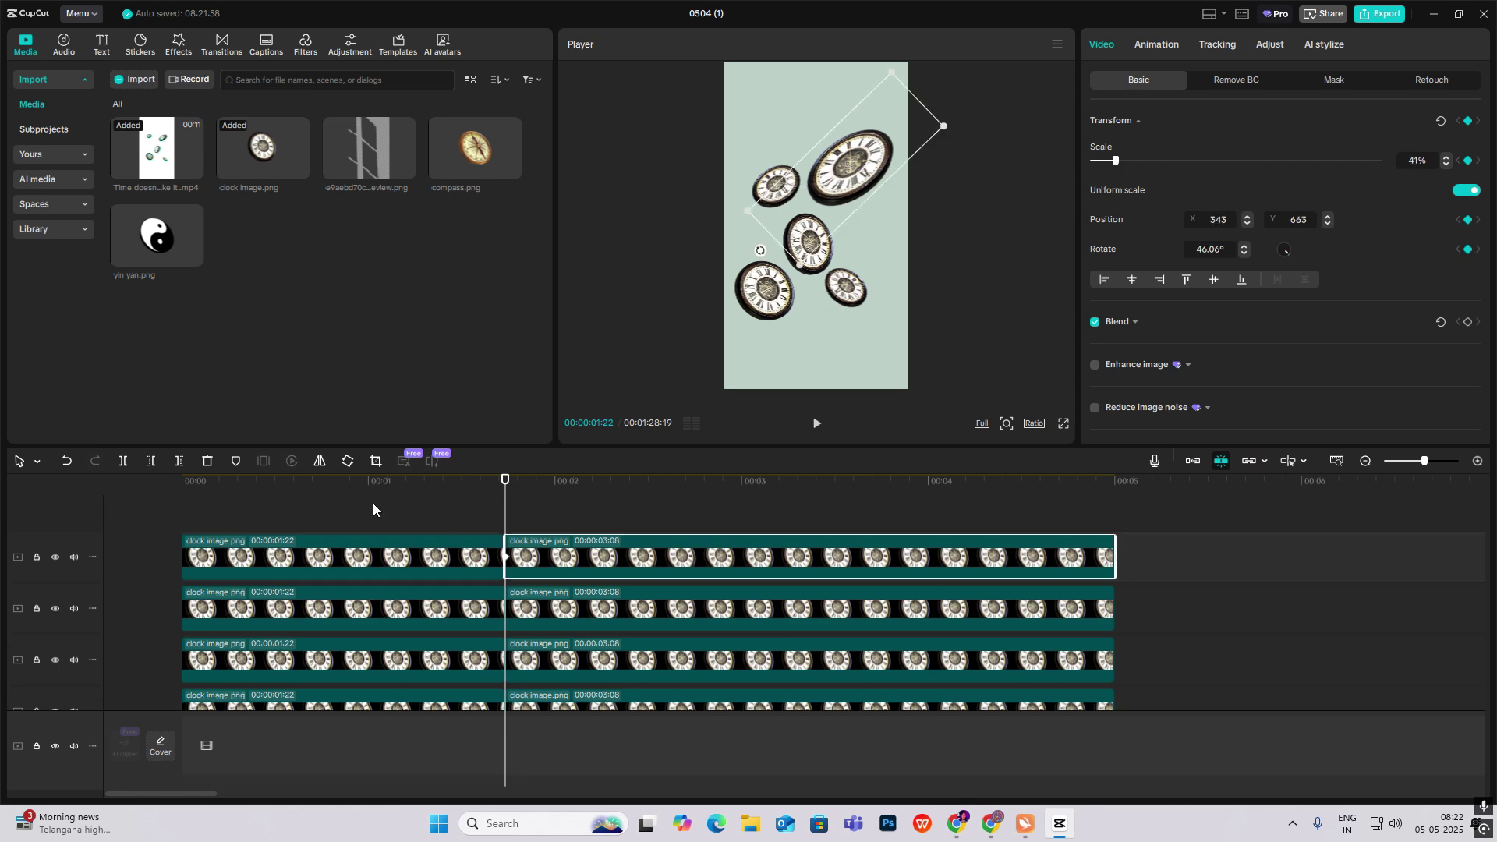
{"action": "left_click", "coordinate": [319, 465]}
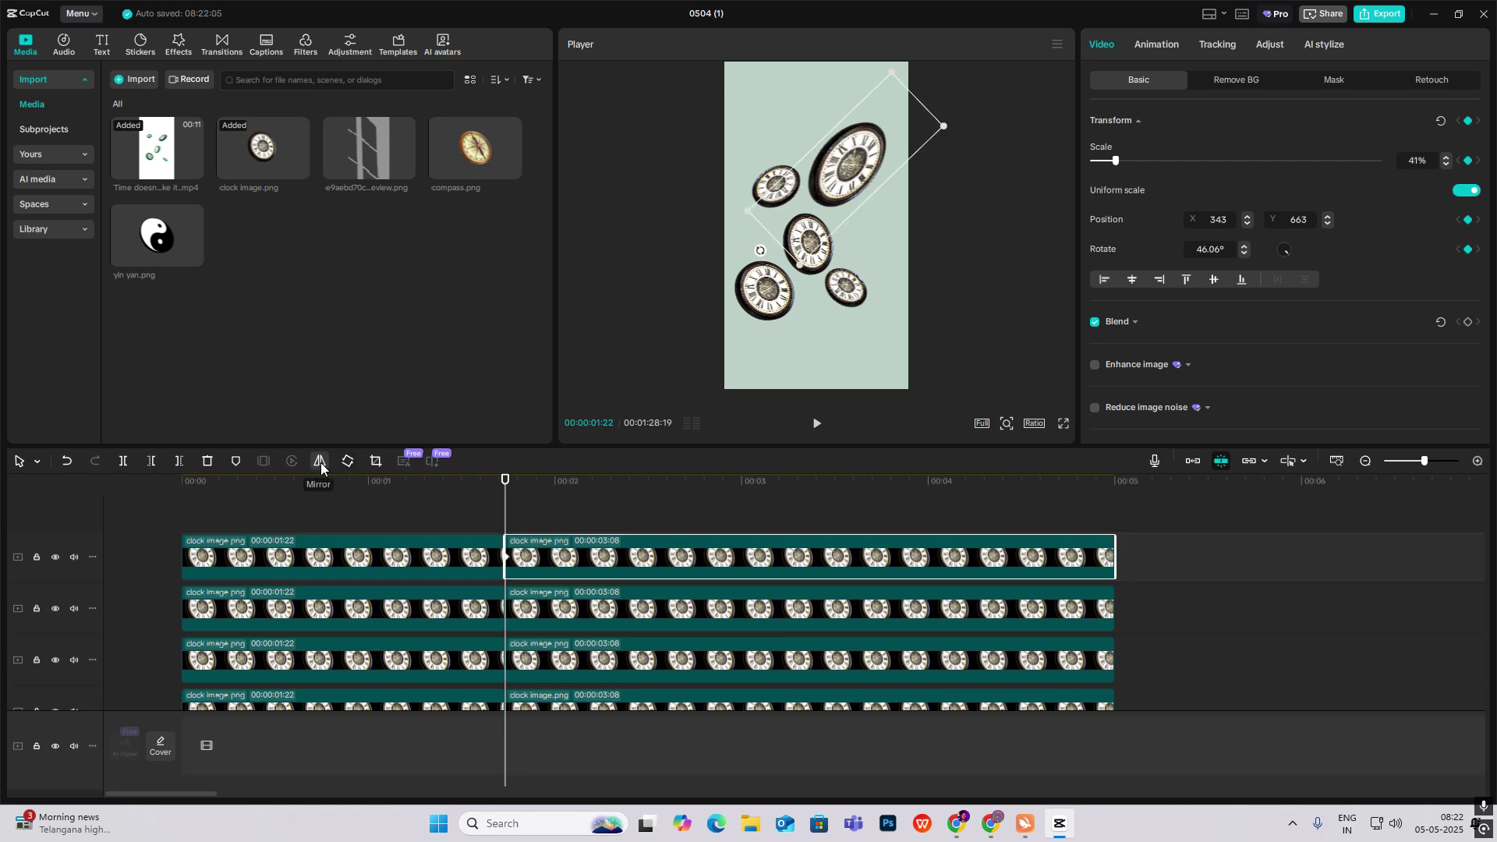
{"action": "left_click", "coordinate": [523, 608]}
{"action": "left_click", "coordinate": [319, 465]}
{"action": "scroll", "coordinate": [589, 549], "scroll_direction": "down", "scroll_amount": 1}
{"action": "left_click", "coordinate": [555, 603]}
{"action": "key", "text": "Down"}
{"action": "key", "text": "Down"}
{"action": "left_click", "coordinate": [425, 481]}
{"action": "left_click_drag", "start_coordinate": [426, 528], "coordinate": [580, 550]}
{"action": "scroll", "coordinate": [996, 514], "scroll_direction": "down", "scroll_amount": 1}
{"action": "scroll", "coordinate": [997, 513], "scroll_direction": "up", "scroll_amount": 1}
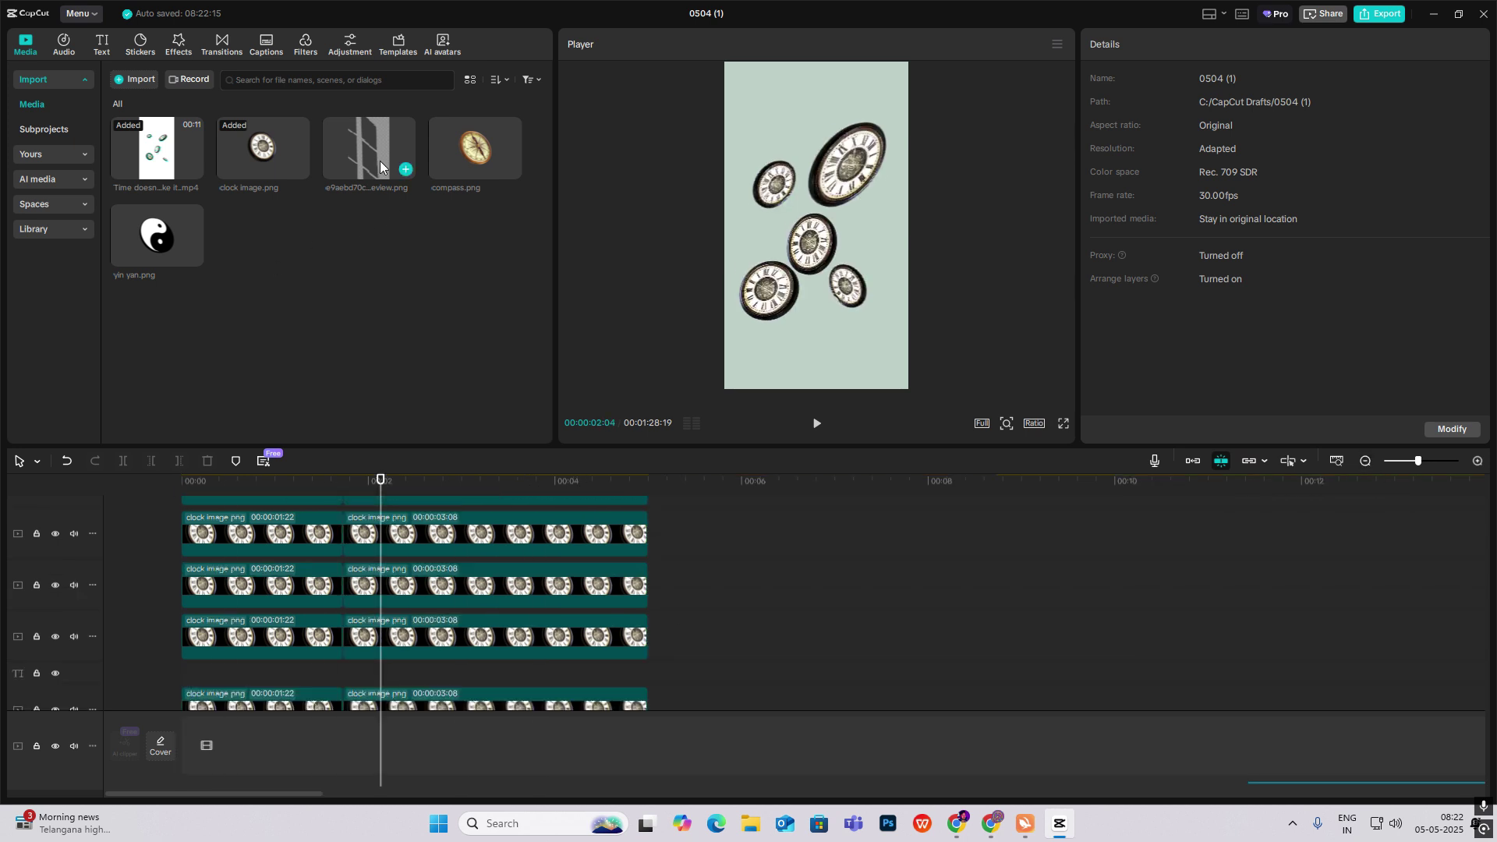
Place the grey removebg-preview shadow image beneath the clocks from 00:00:01:22, at Y -133 and 127% scale.
{"action": "left_click_drag", "start_coordinate": [379, 166], "coordinate": [351, 545]}
{"action": "mouse_move", "coordinate": [803, 359]}
{"action": "left_mouse_down"}
{"action": "mouse_move", "coordinate": [812, 317]}
{"action": "mouse_move", "coordinate": [807, 335]}
{"action": "left_mouse_up"}
{"action": "left_click_drag", "start_coordinate": [437, 561], "coordinate": [481, 680]}
{"action": "scroll", "coordinate": [481, 675], "scroll_direction": "down", "scroll_amount": 2}
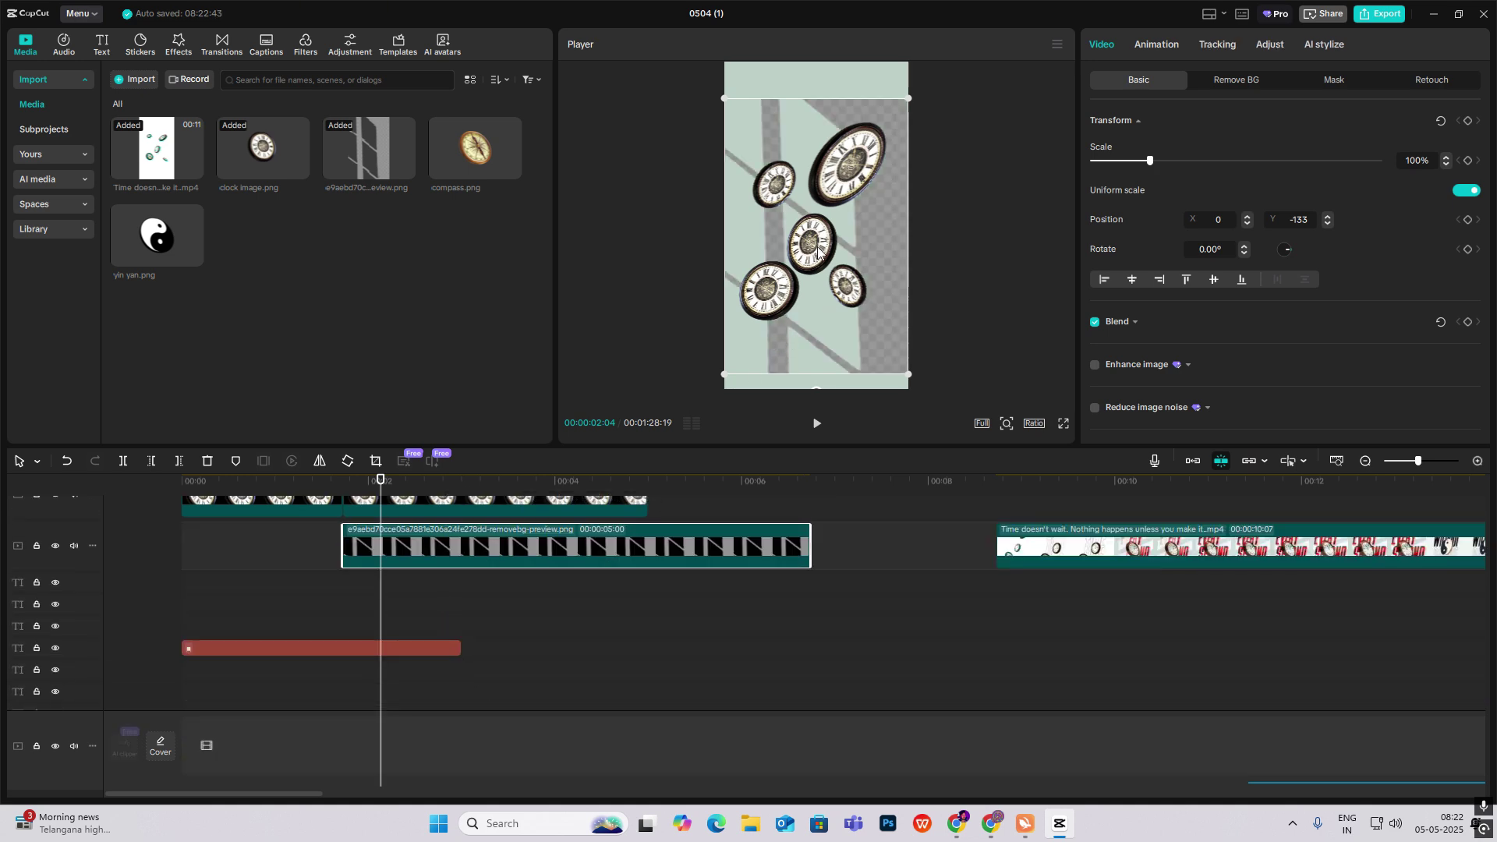
{"action": "left_click_drag", "start_coordinate": [908, 372], "coordinate": [933, 413]}
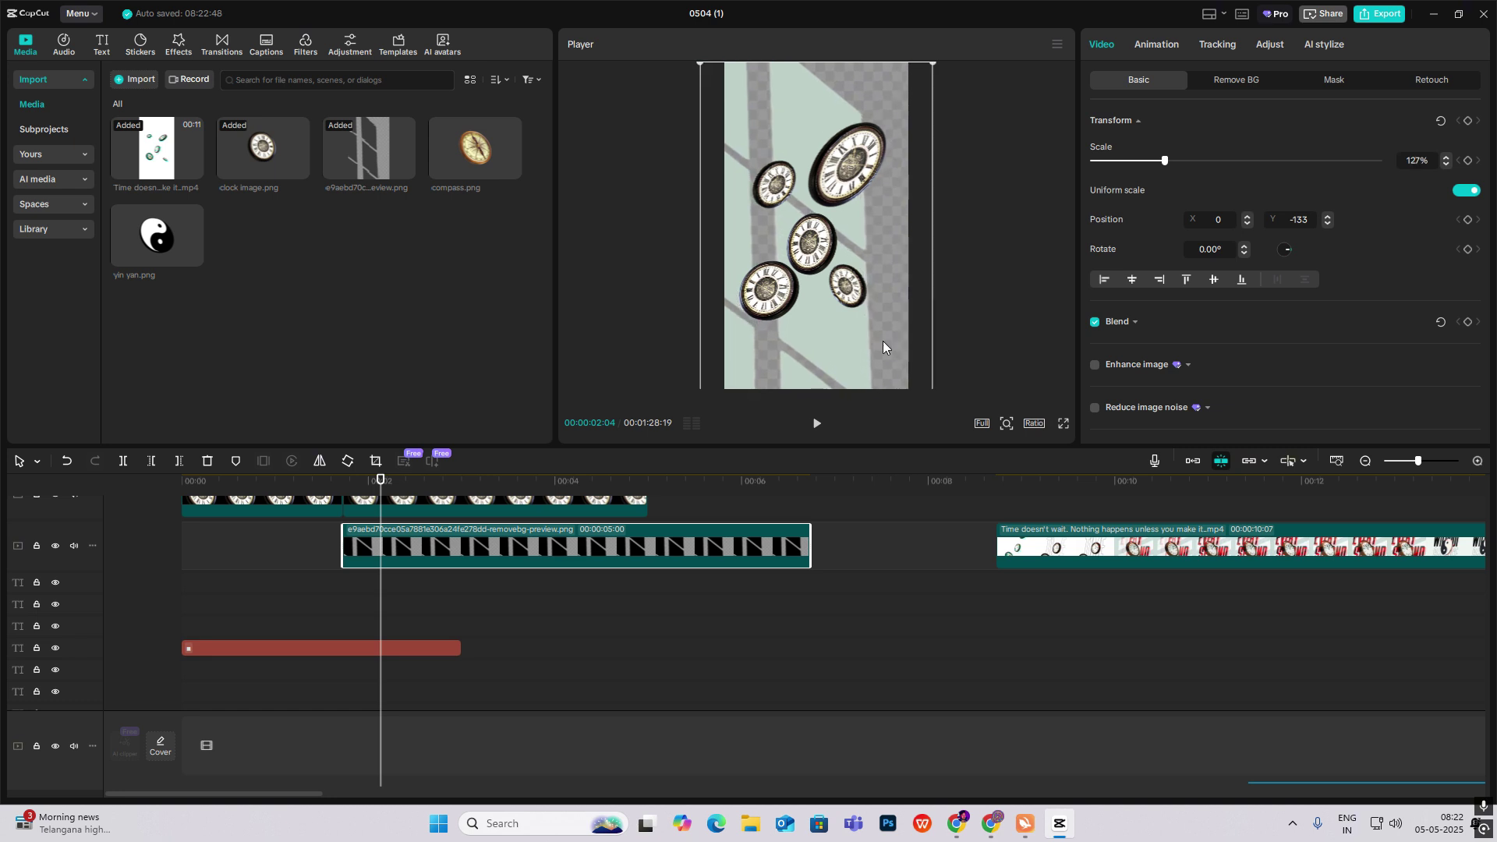
Apply a Blur effect of 32 to the shadow image and set its opacity to 40%.
{"action": "left_click", "coordinate": [1146, 335]}
{"action": "left_click_drag", "start_coordinate": [1239, 396], "coordinate": [1161, 397]}
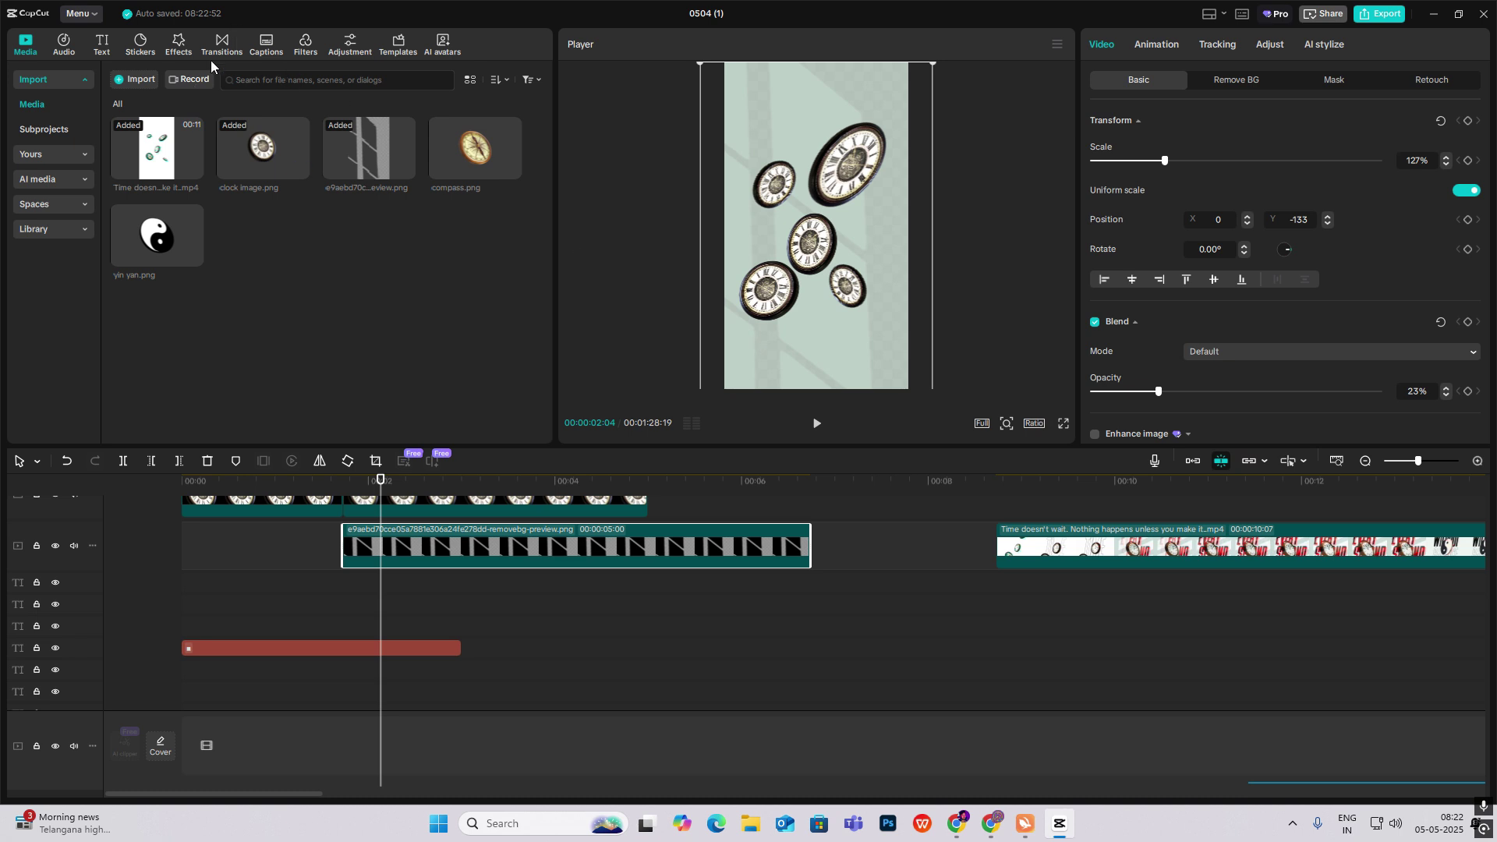
{"action": "left_click", "coordinate": [181, 50]}
{"action": "mouse_move", "coordinate": [148, 148]}
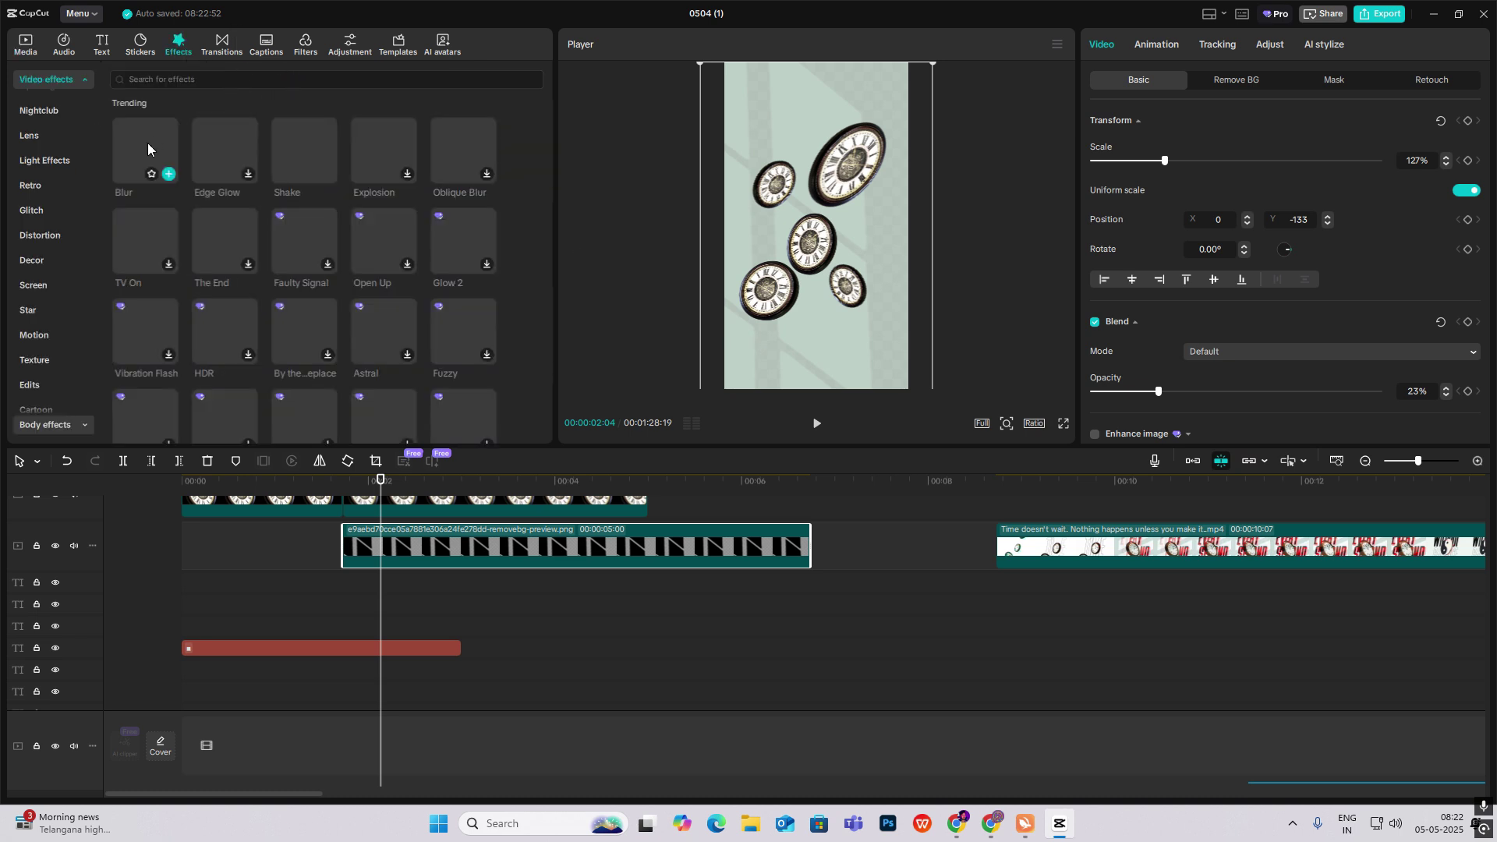
{"action": "left_click", "coordinate": [169, 173]}
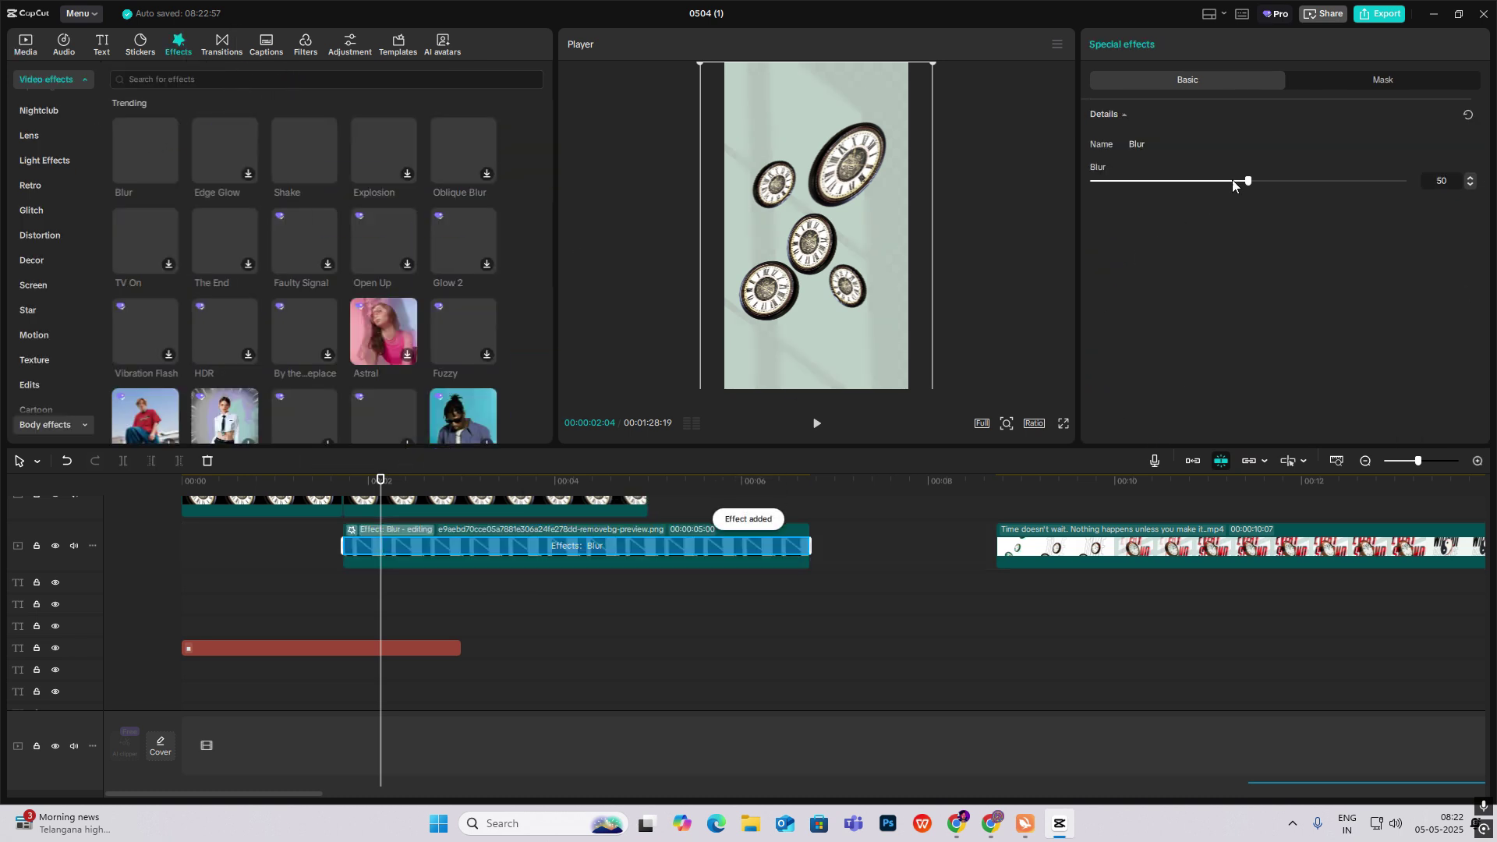
{"action": "left_click_drag", "start_coordinate": [1236, 184], "coordinate": [1193, 187]}
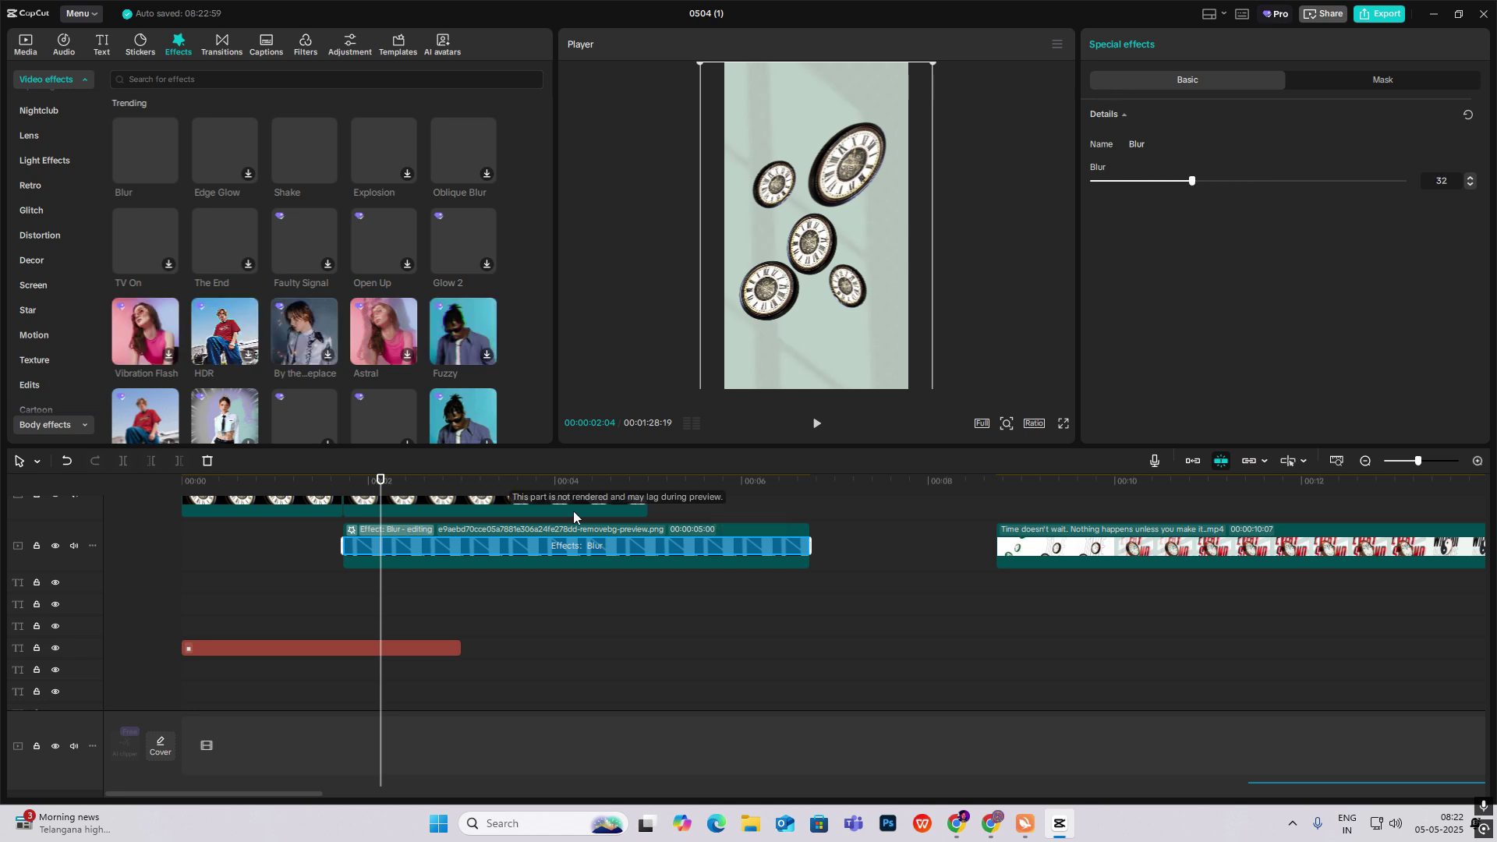
{"action": "left_click", "coordinate": [426, 565]}
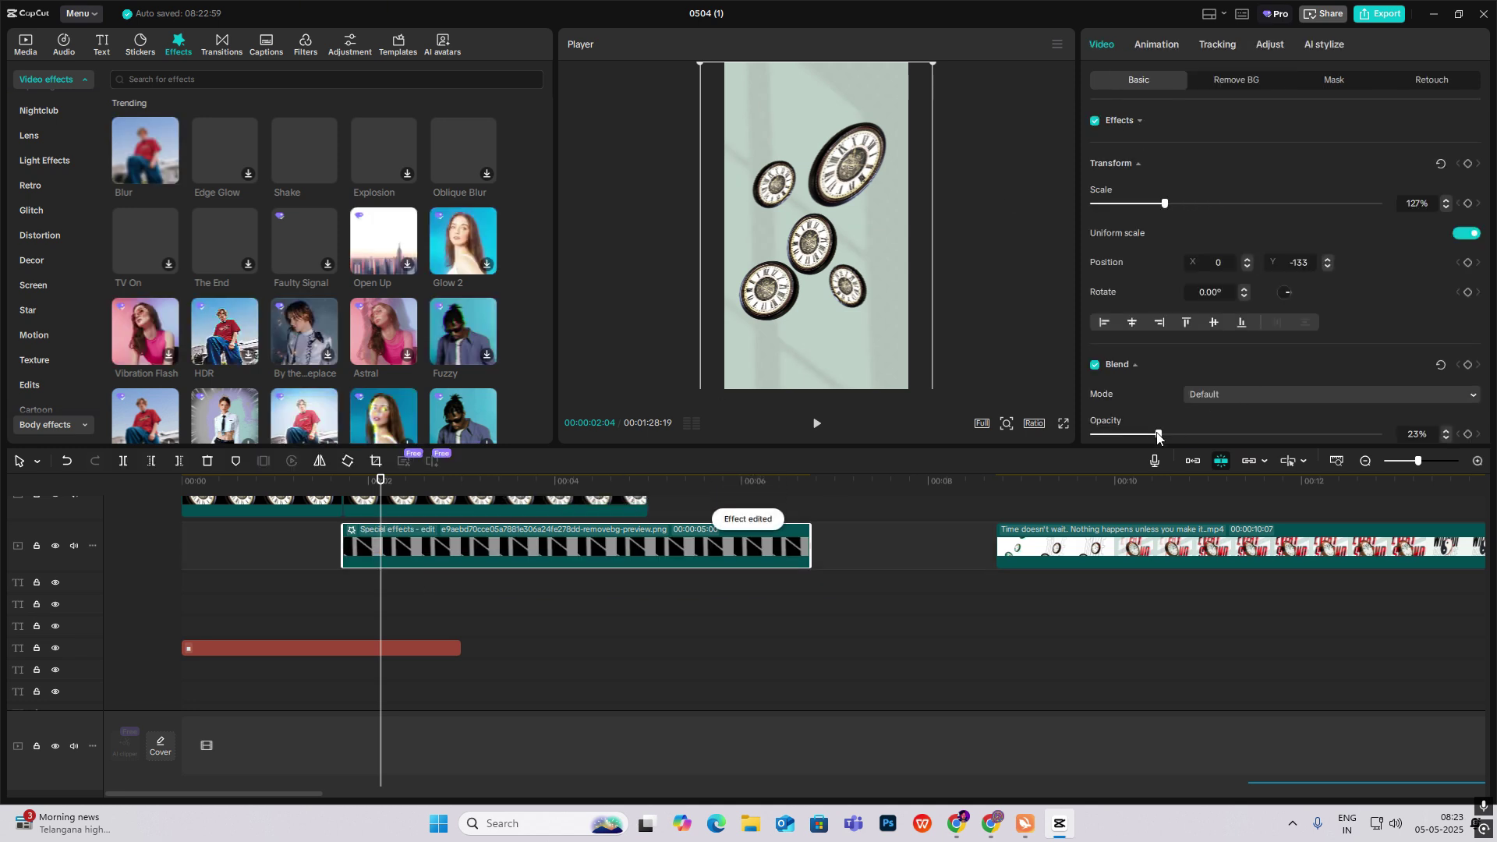
{"action": "left_click_drag", "start_coordinate": [1159, 435], "coordinate": [1207, 440]}
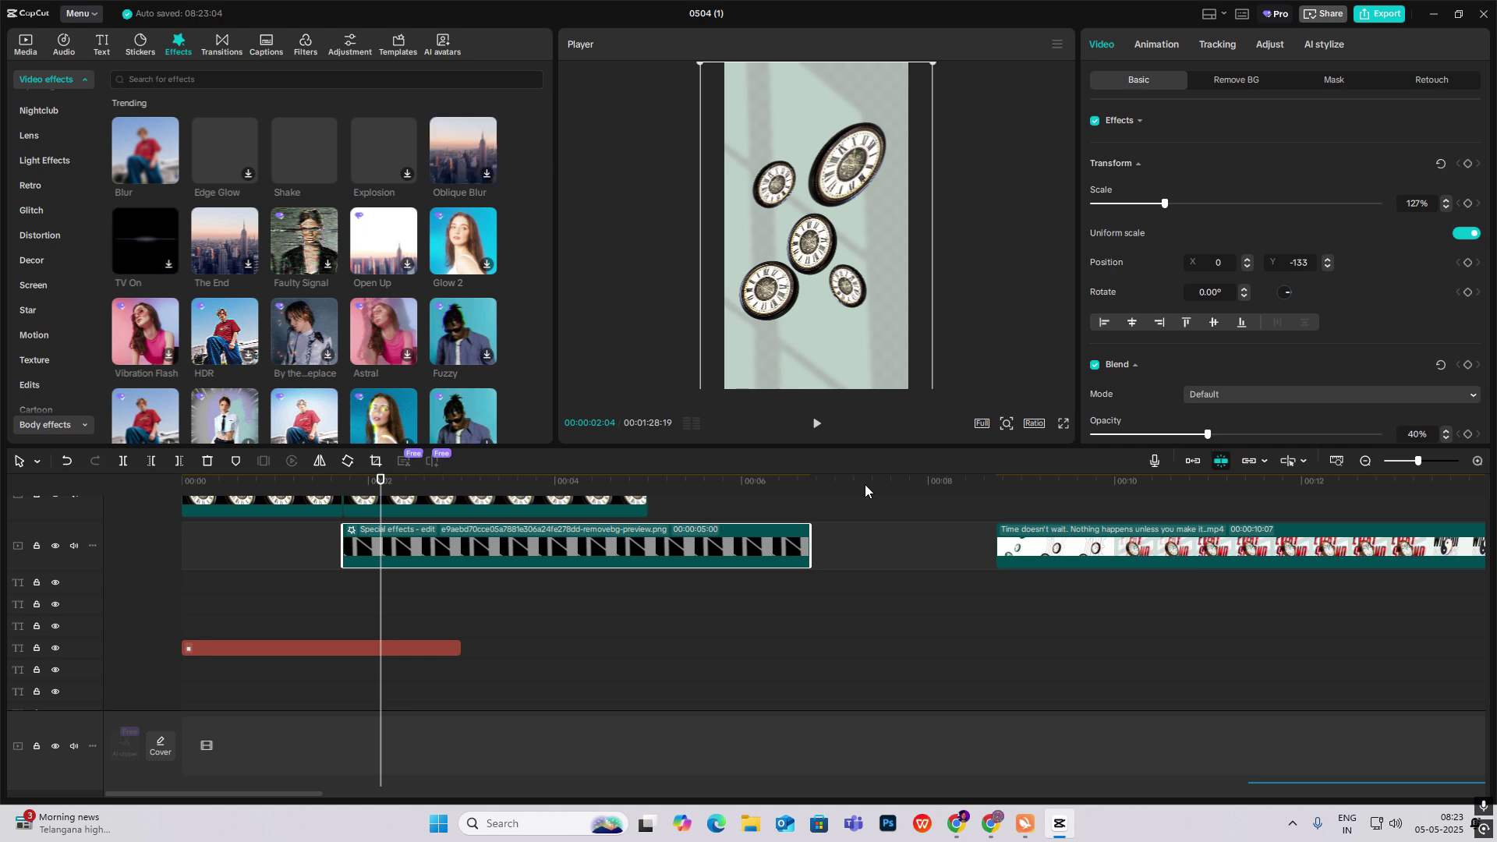
Play the opening up to 00:00:02:00 to check how the clocks and the blurred shadow appear.
{"action": "left_click_drag", "start_coordinate": [312, 578], "coordinate": [240, 605]}
{"action": "key", "text": "space"}
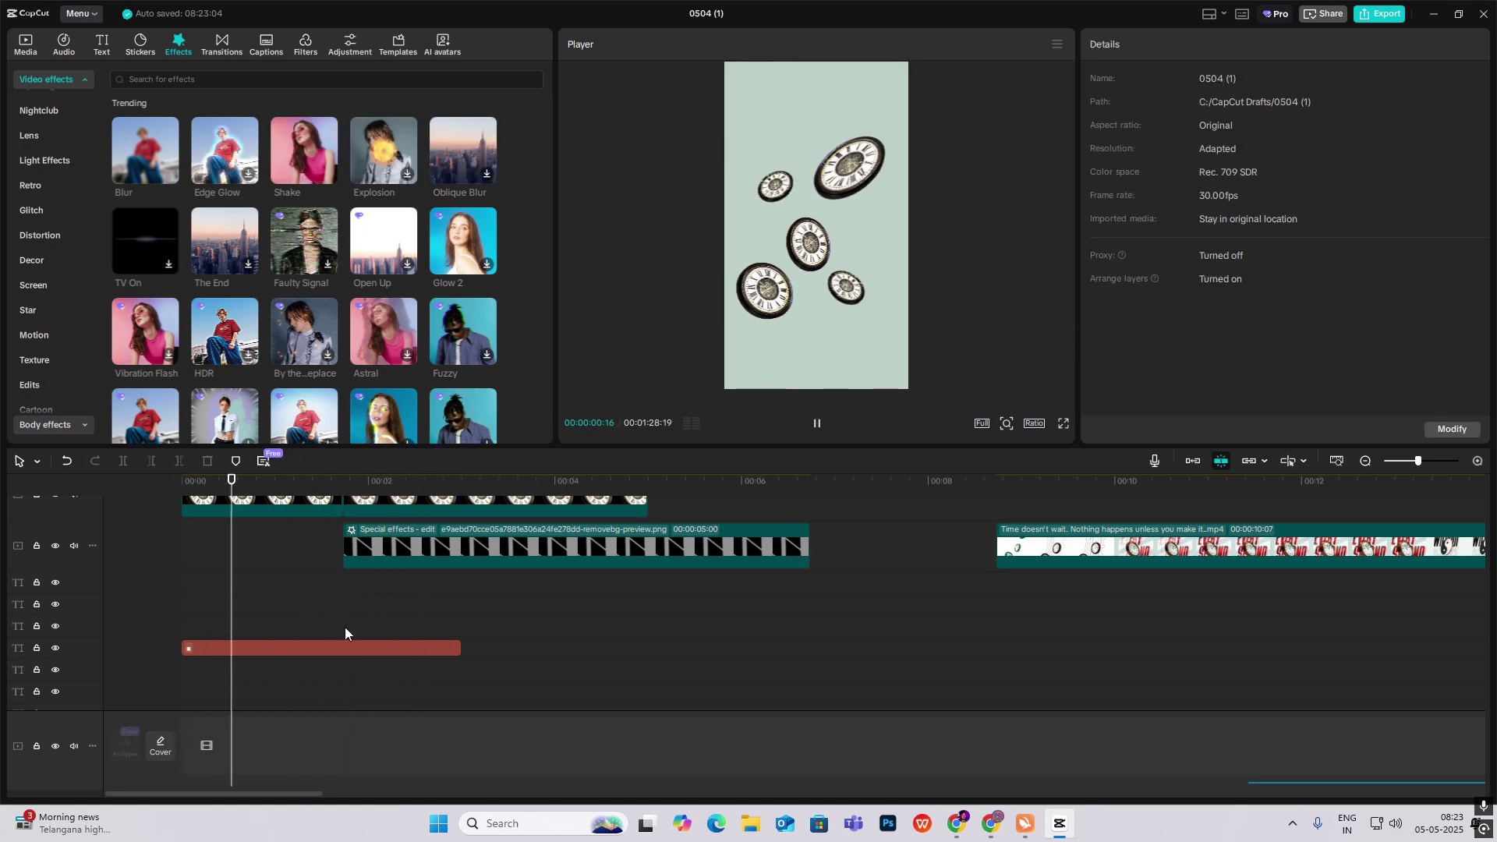
{"action": "key", "text": "space"}
{"action": "scroll", "coordinate": [475, 625], "scroll_direction": "up", "scroll_amount": 2}
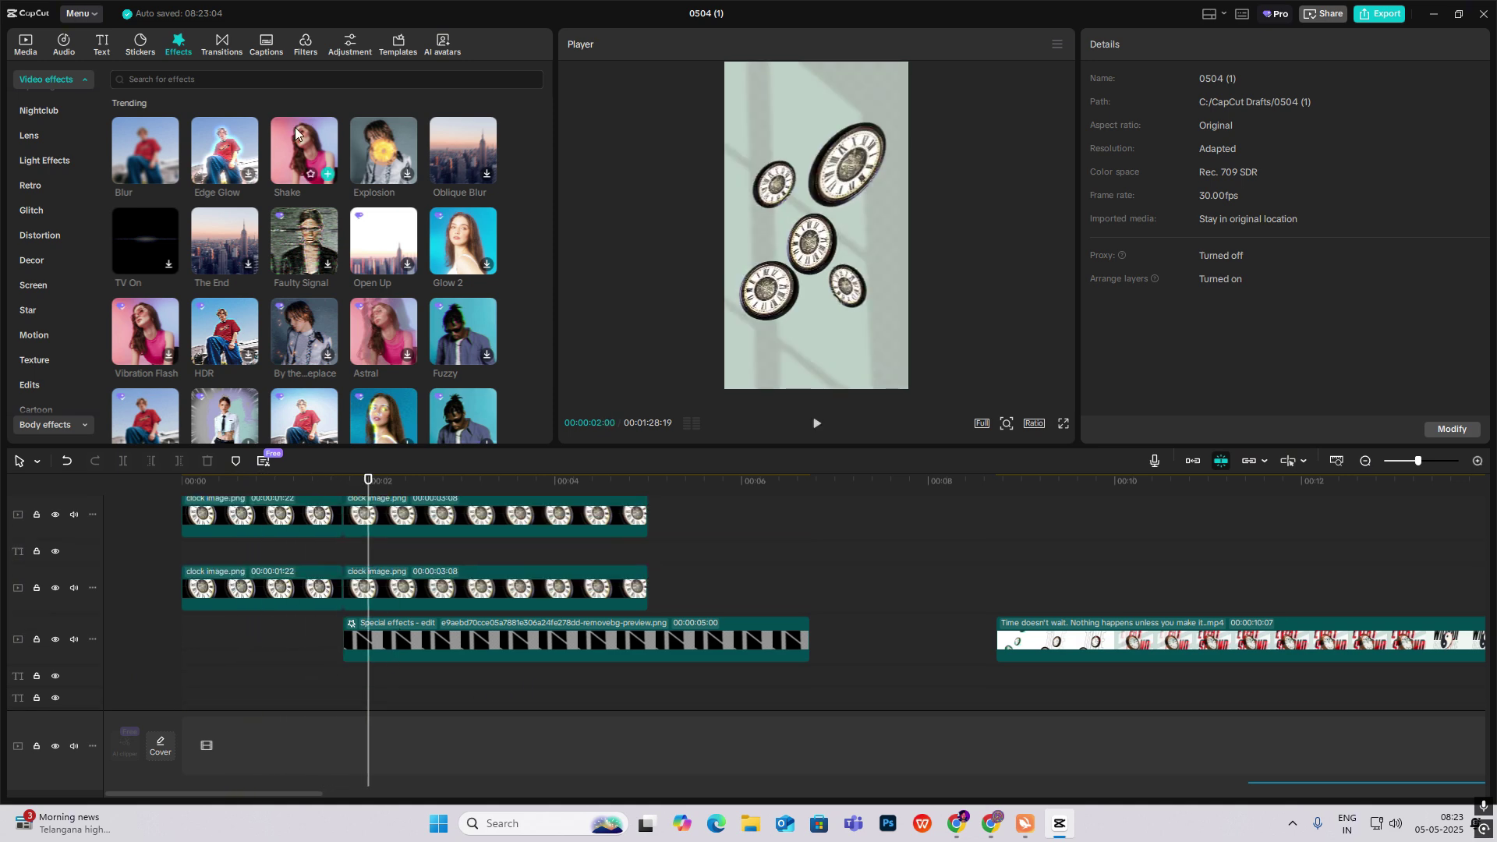
Find the Shake video effect and place it on a track above the clocks, starting at 00:00:01:22.
{"action": "left_click", "coordinate": [201, 78]}
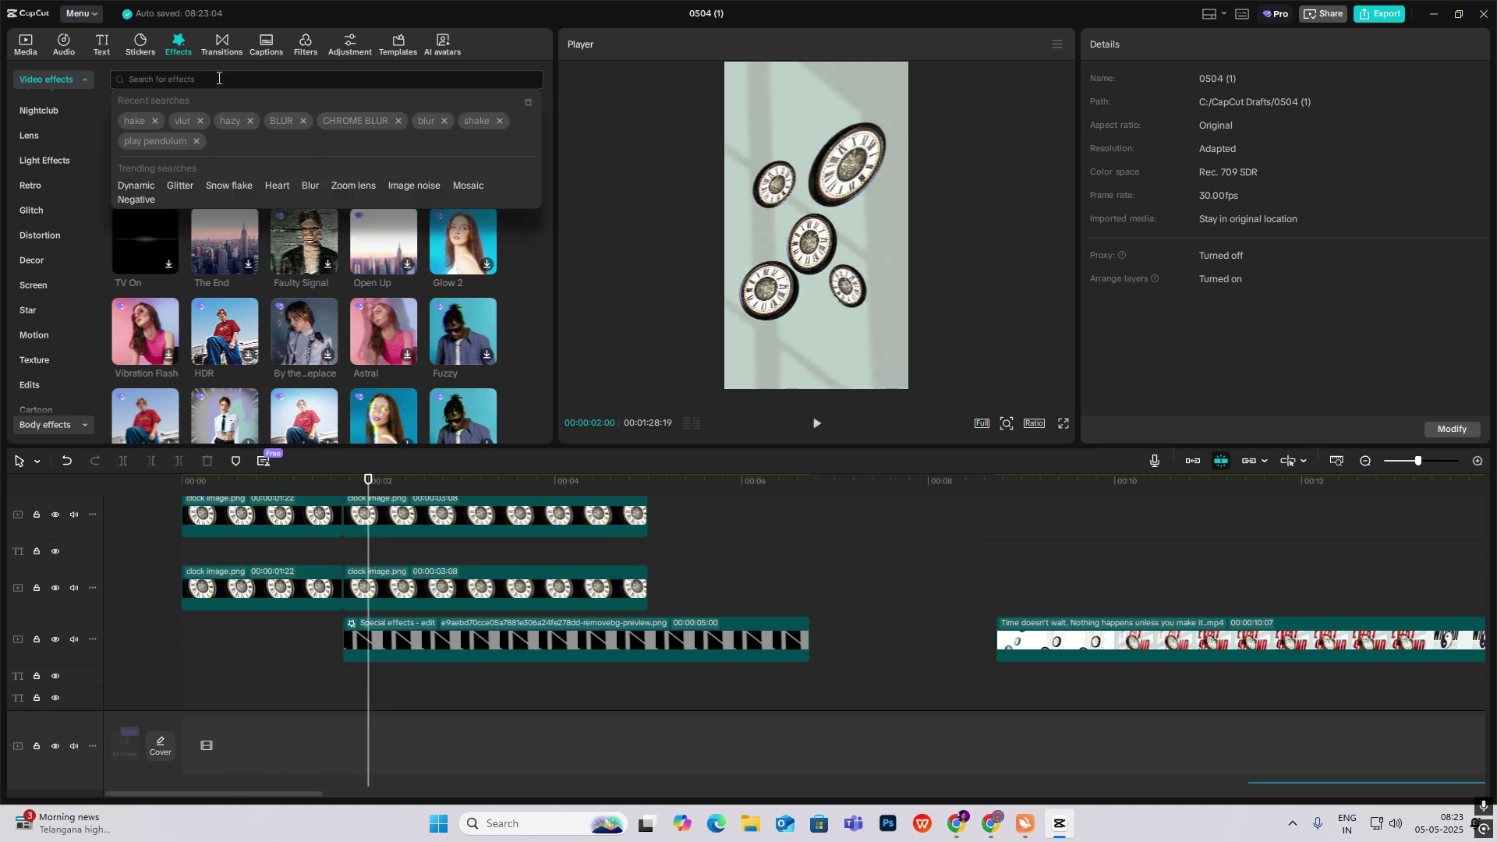
{"action": "left_click", "coordinate": [476, 121]}
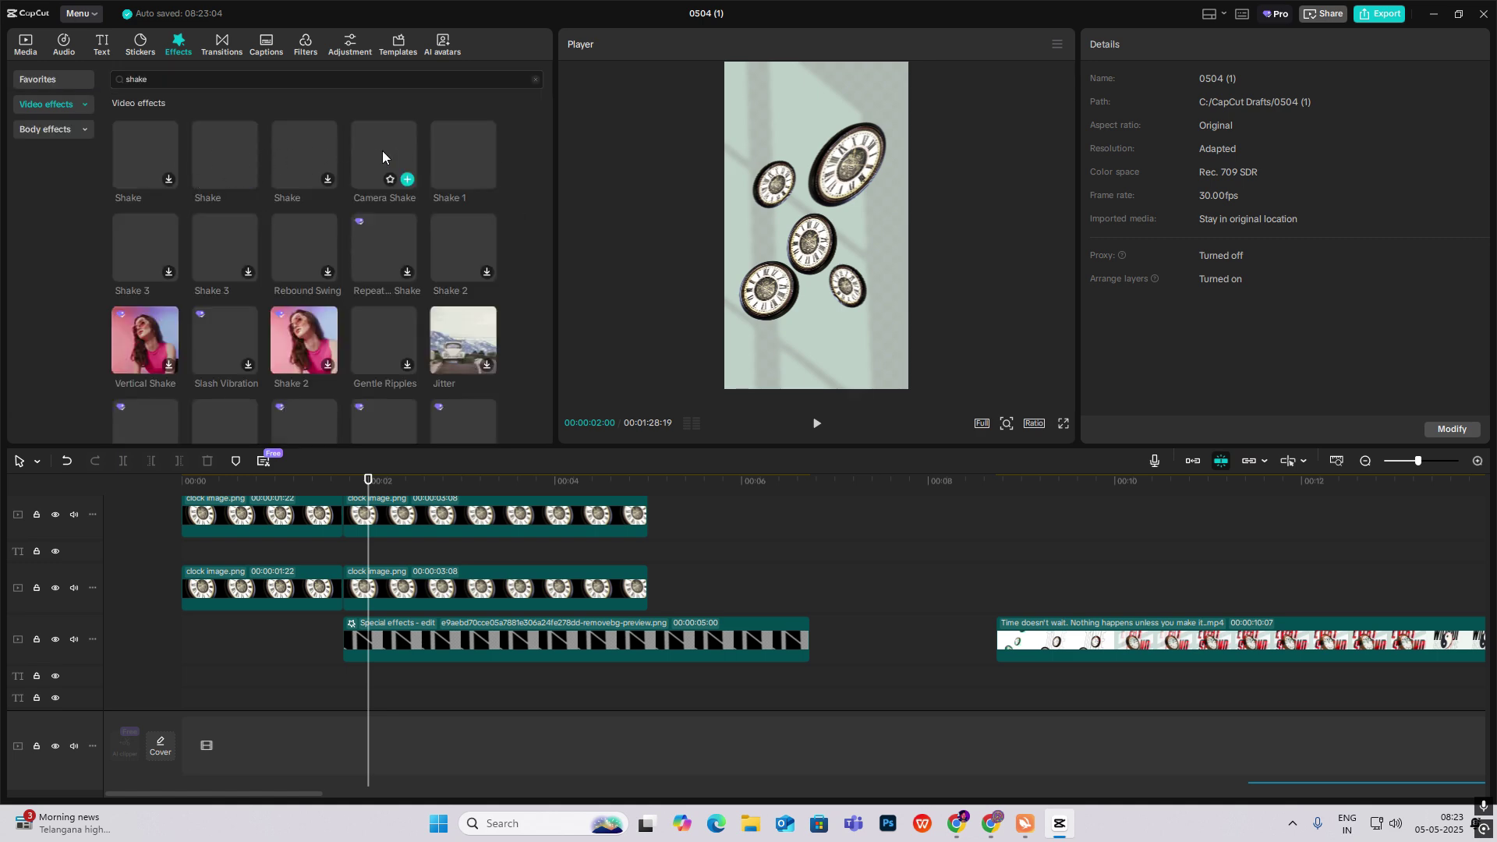
{"action": "left_click_drag", "start_coordinate": [248, 145], "coordinate": [360, 548]}
{"action": "left_click", "coordinate": [340, 513]}
Keyframe the Shake effect at 00:00:01:22, and bring its speed and strength down to 0 at 00:00:01:26.
{"action": "left_click", "coordinate": [1467, 115]}
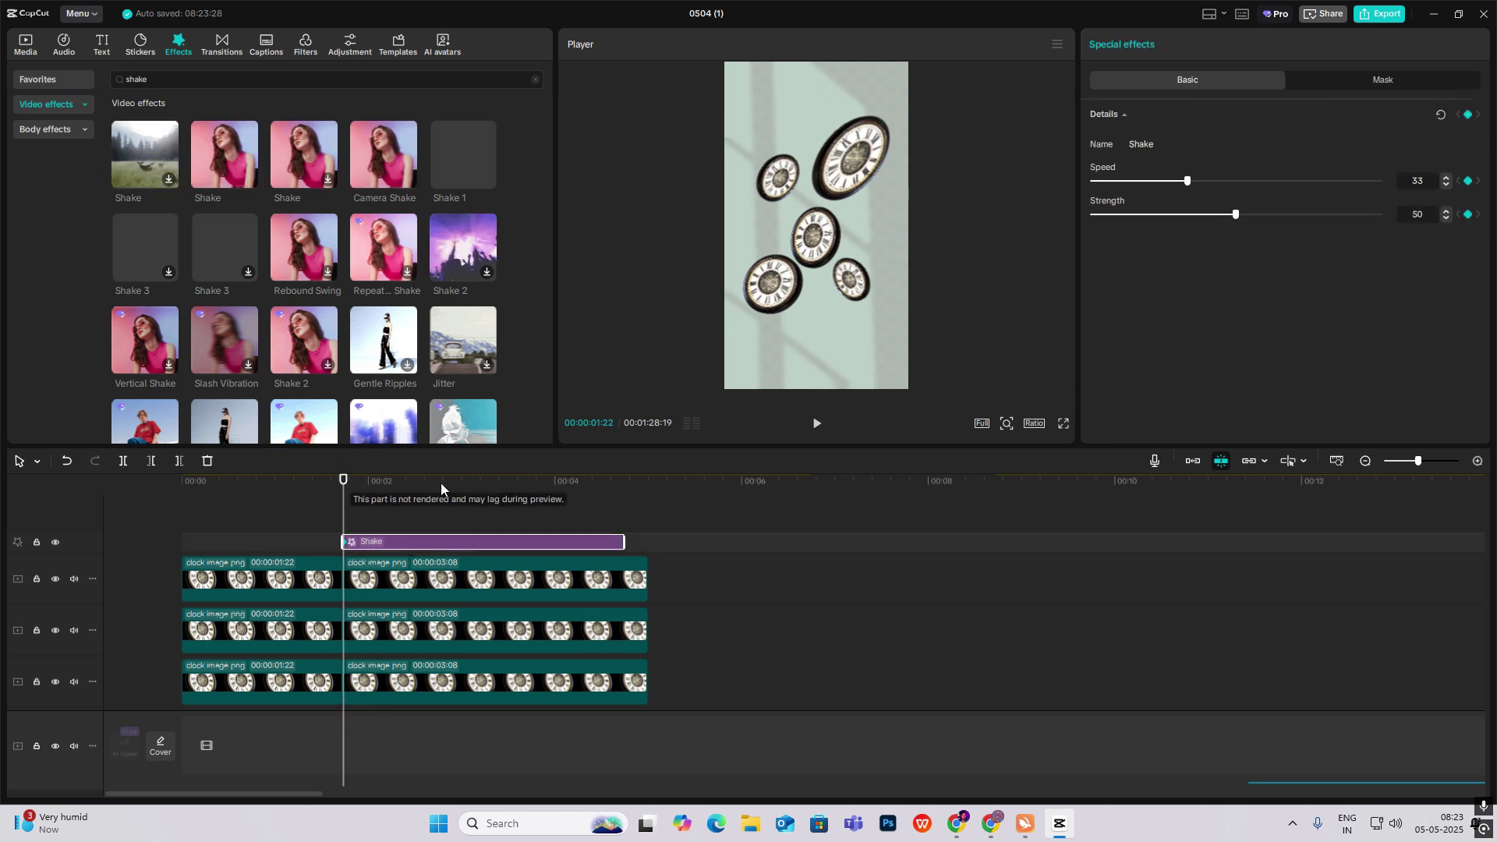
{"action": "left_click", "coordinate": [355, 516]}
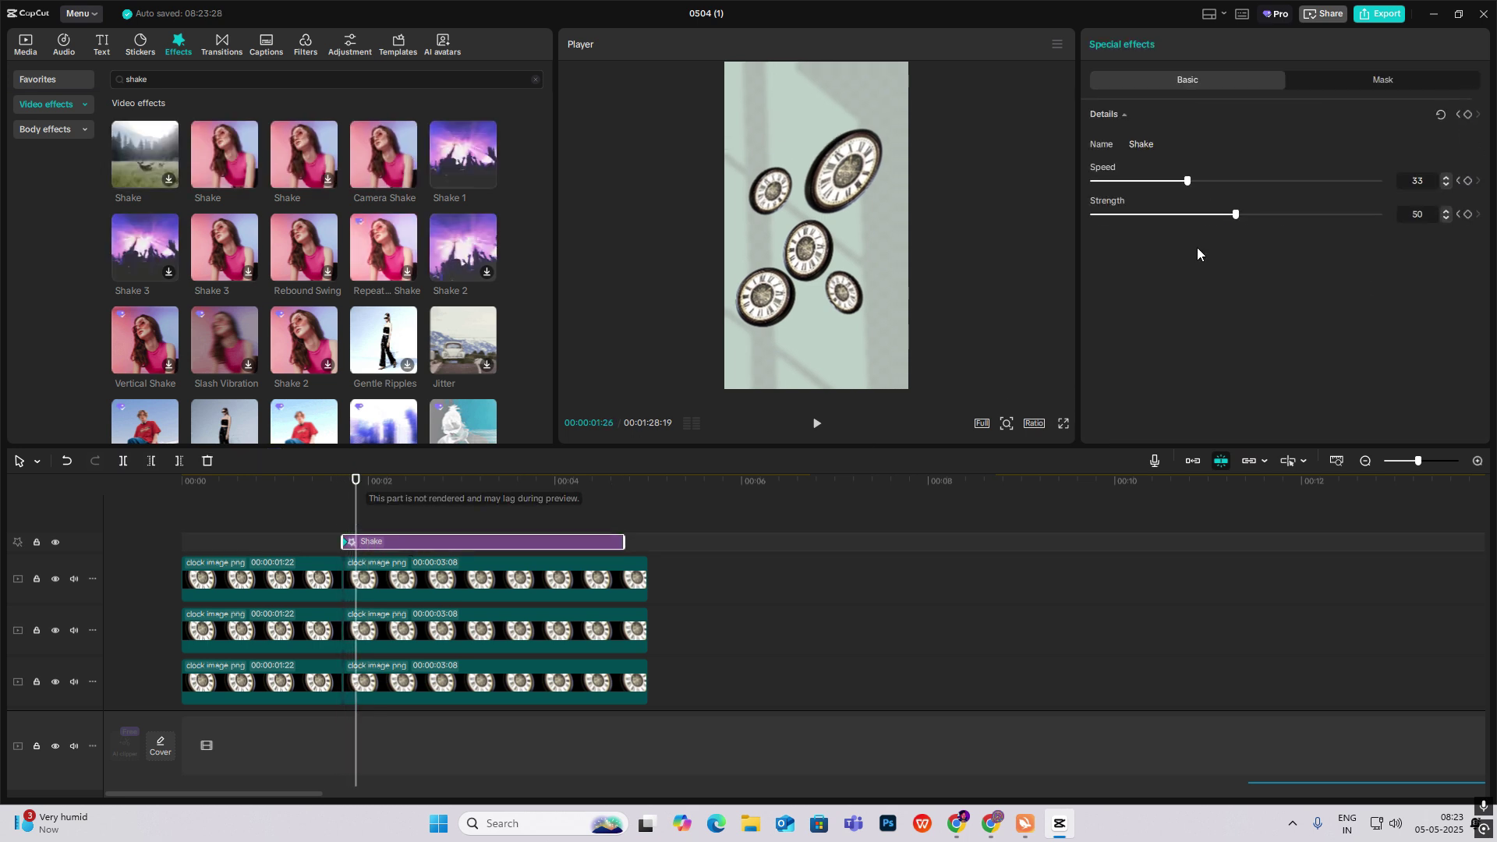
{"action": "left_click_drag", "start_coordinate": [1187, 180], "coordinate": [978, 216]}
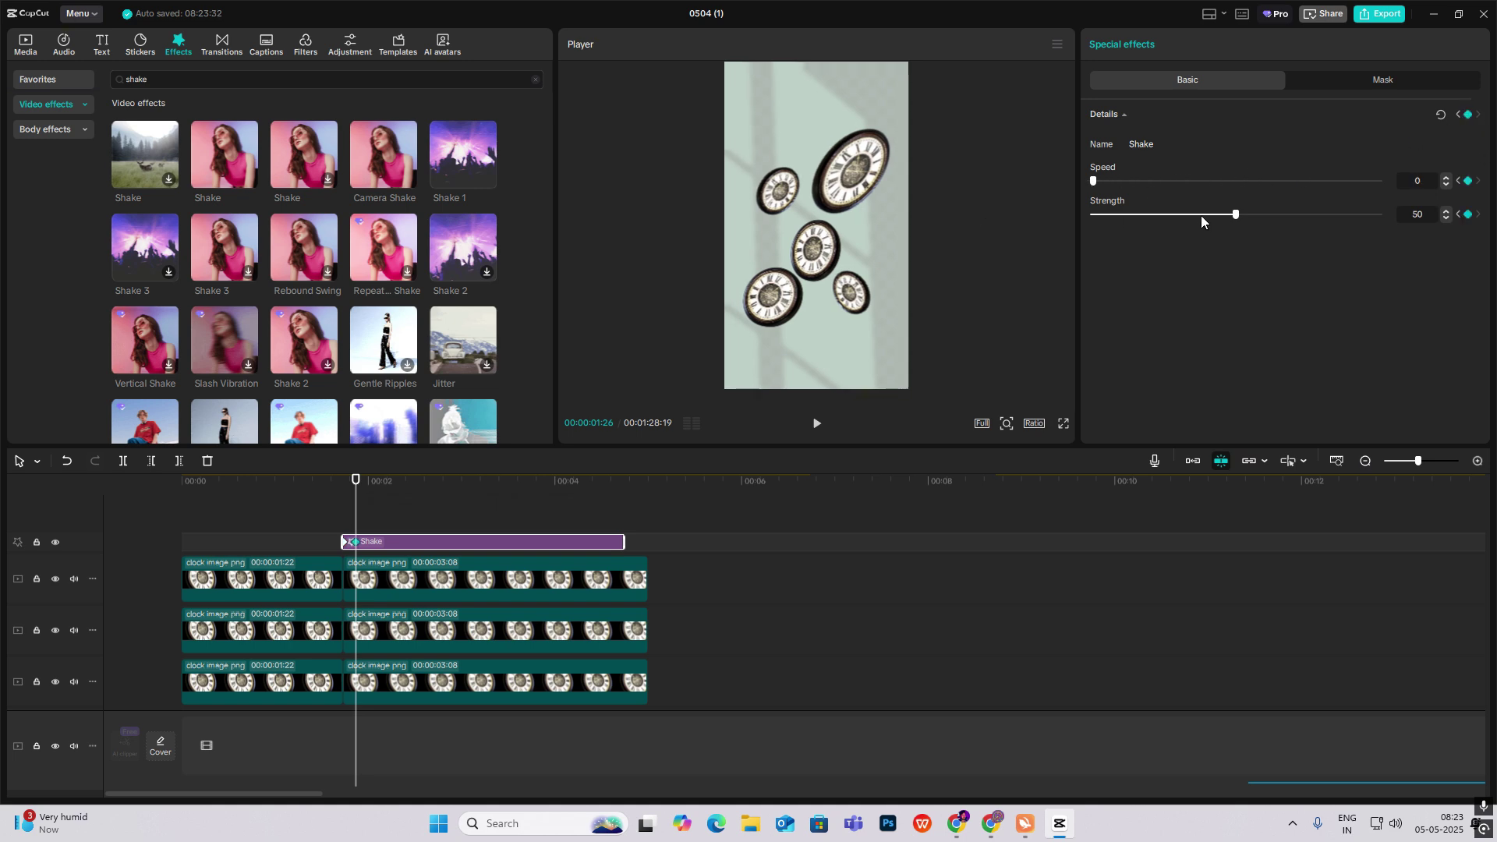
{"action": "left_click_drag", "start_coordinate": [1200, 215], "coordinate": [577, 331]}
Shift the Shake effect about two frames earlier, to just before the clock split, and play back that section.
{"action": "left_click", "coordinate": [1478, 461]}
{"action": "left_click", "coordinate": [1477, 461]}
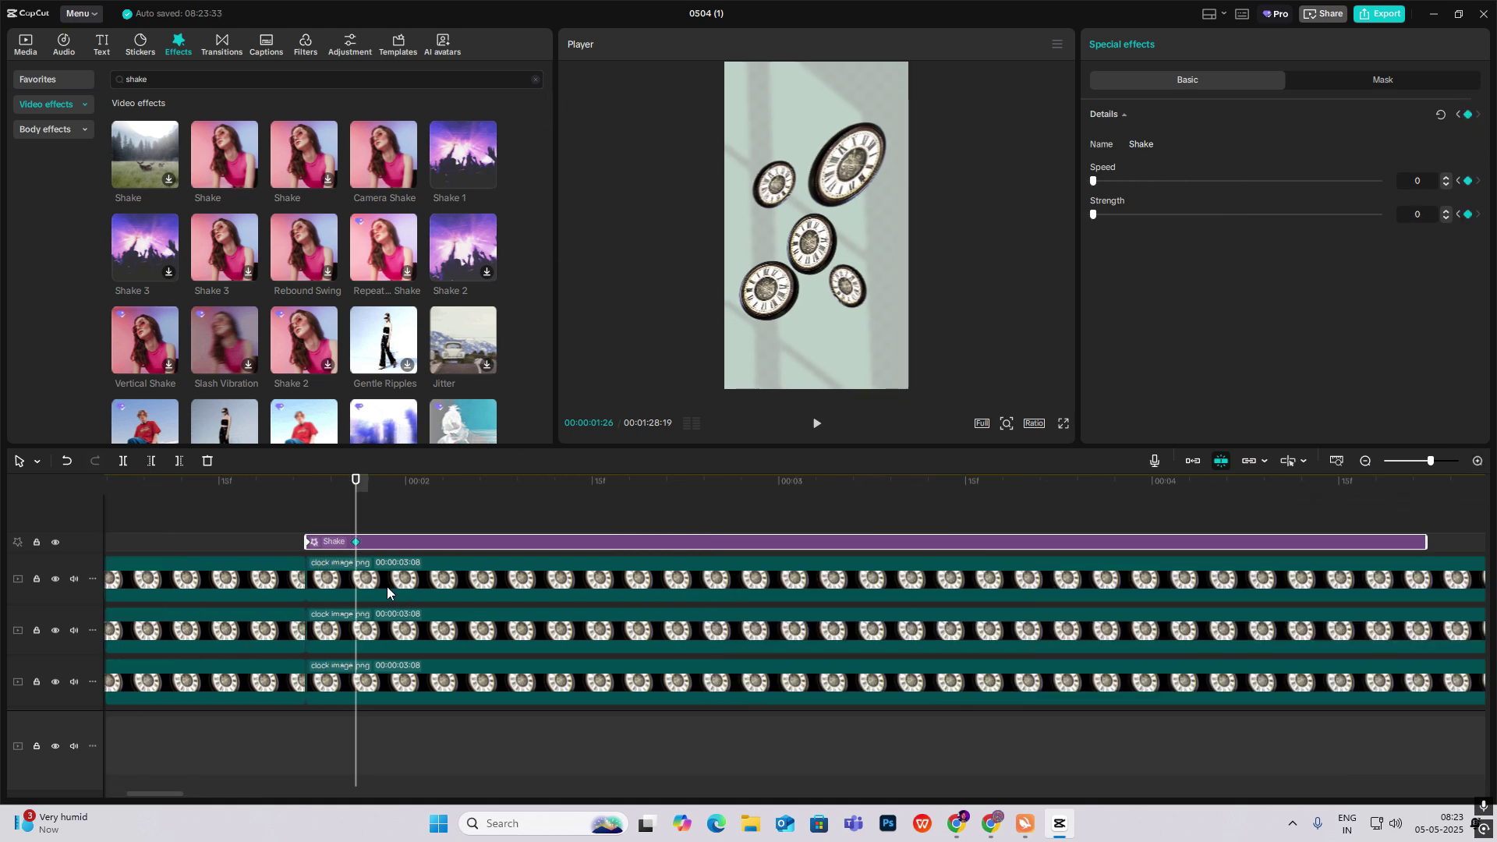
{"action": "left_click_drag", "start_coordinate": [387, 545], "coordinate": [362, 546]}
{"action": "left_click", "coordinate": [271, 516]}
{"action": "mouse_move", "coordinate": [271, 517]}
{"action": "left_mouse_down"}
{"action": "mouse_move", "coordinate": [329, 529]}
{"action": "mouse_move", "coordinate": [294, 524]}
{"action": "left_mouse_up"}
{"action": "key", "text": "space"}
{"action": "left_click", "coordinate": [231, 527]}
{"action": "key", "text": "space"}
{"action": "key", "text": "space"}
{"action": "left_click", "coordinate": [331, 509]}
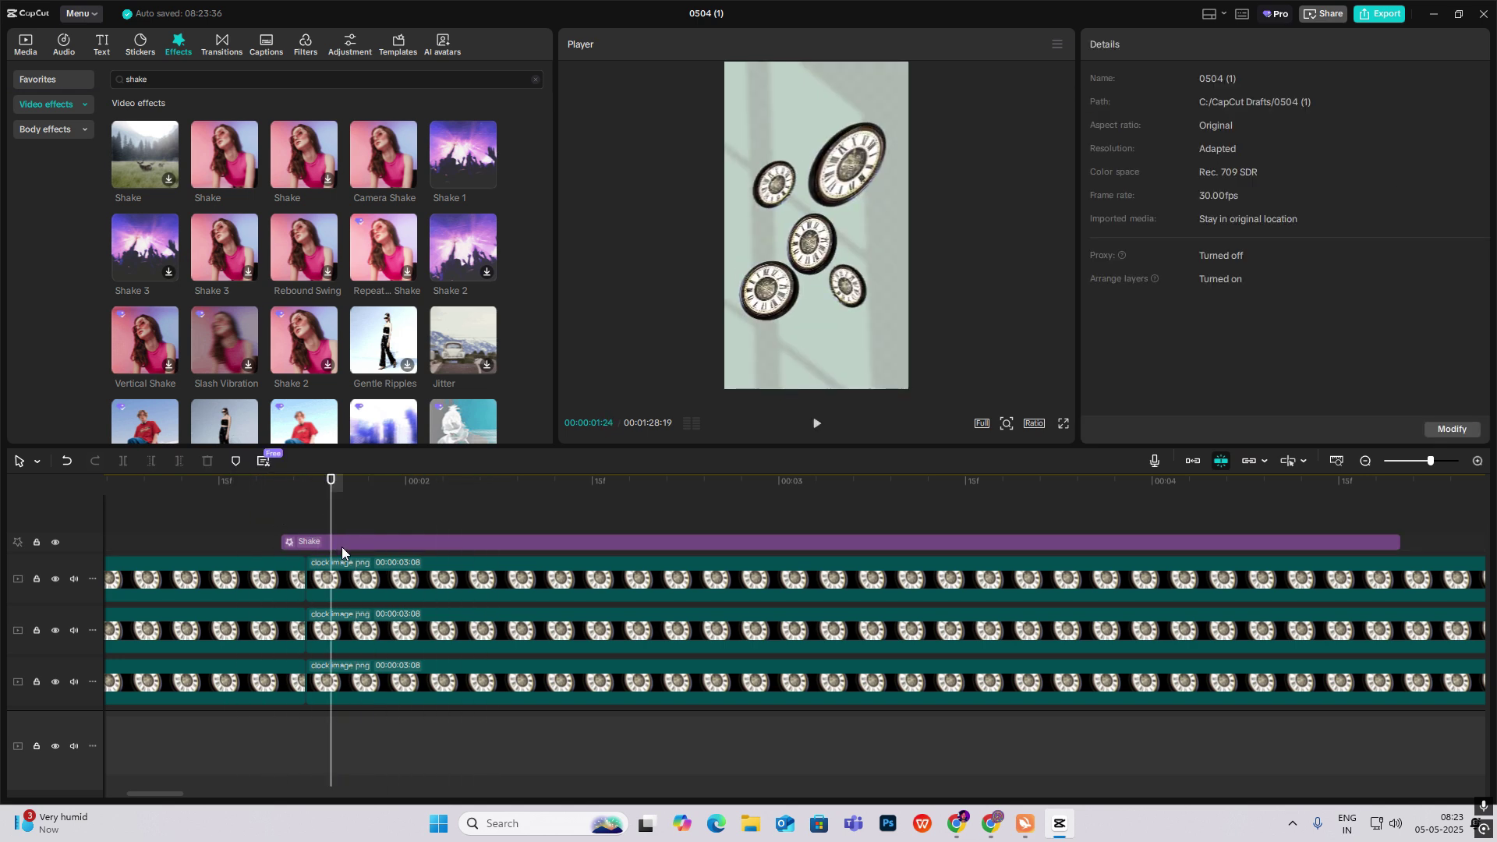
Split the Shake effect at 00:00:01:24 and delete the part after the split.
{"action": "left_click", "coordinate": [343, 543]}
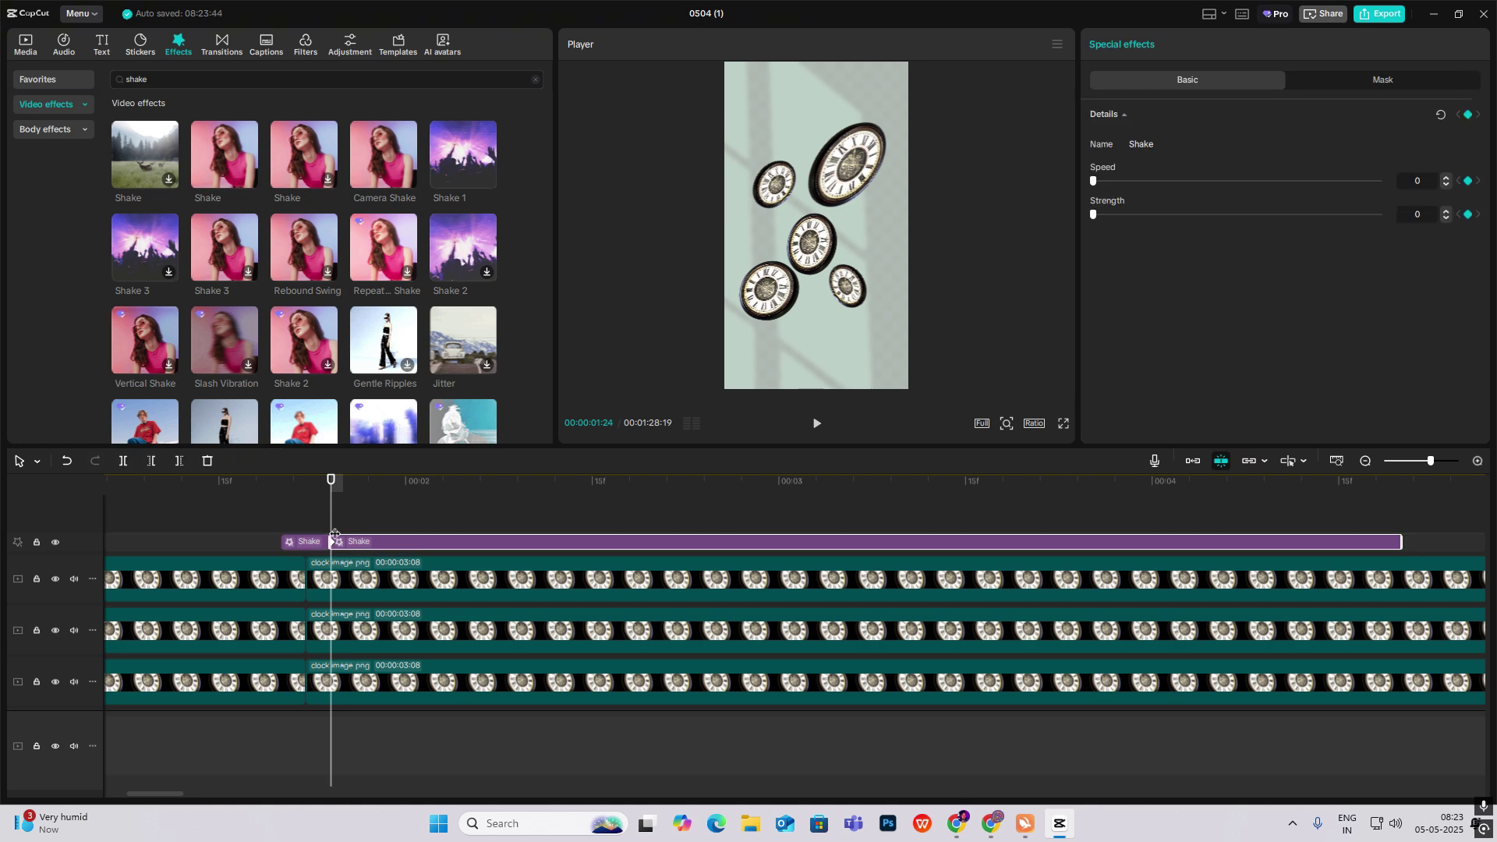
{"action": "key", "text": "Delete"}
{"action": "left_click", "coordinate": [269, 518]}
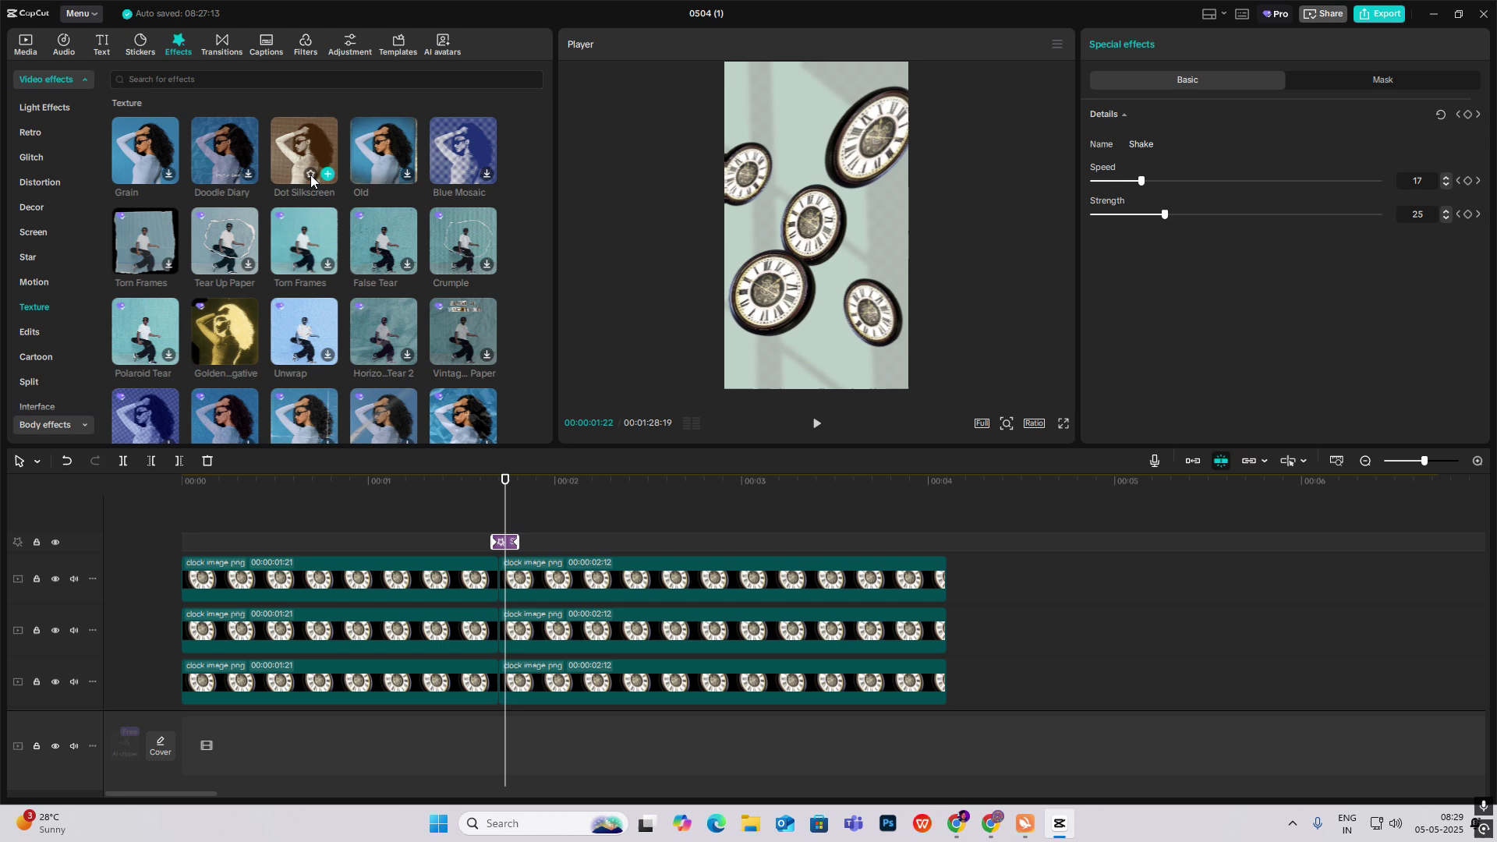
Add the Dot Silkscreen effect on a track above Shake, with Texture 16, Filters 31, Color 66 and Size 77.
{"action": "left_click_drag", "start_coordinate": [311, 180], "coordinate": [566, 508]}
{"action": "left_click_drag", "start_coordinate": [1215, 181], "coordinate": [1141, 181]}
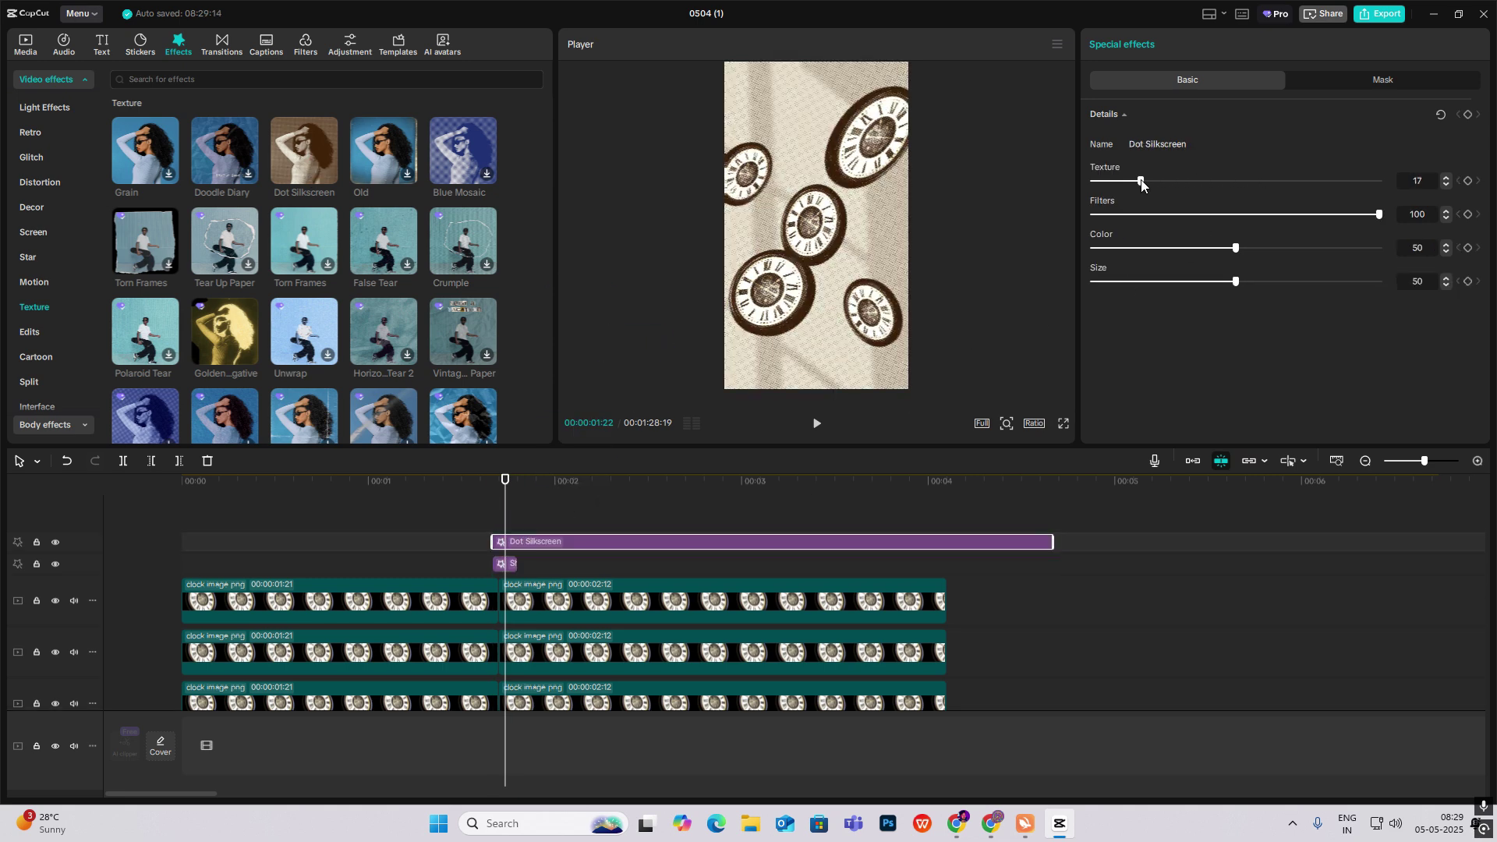
{"action": "left_click_drag", "start_coordinate": [1242, 214], "coordinate": [1119, 250]}
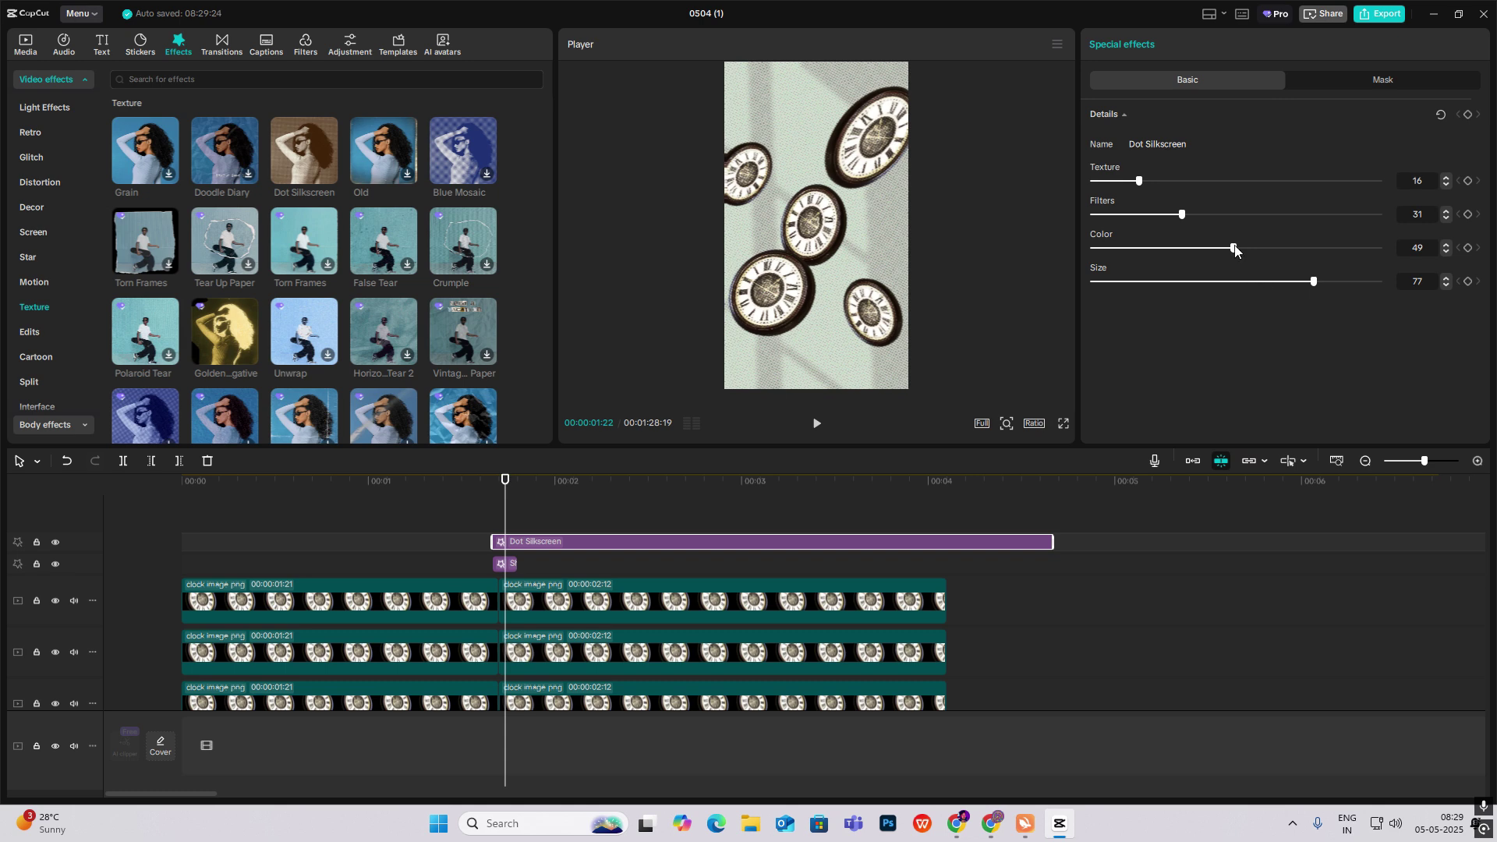
{"action": "left_click_drag", "start_coordinate": [1233, 248], "coordinate": [1281, 248]}
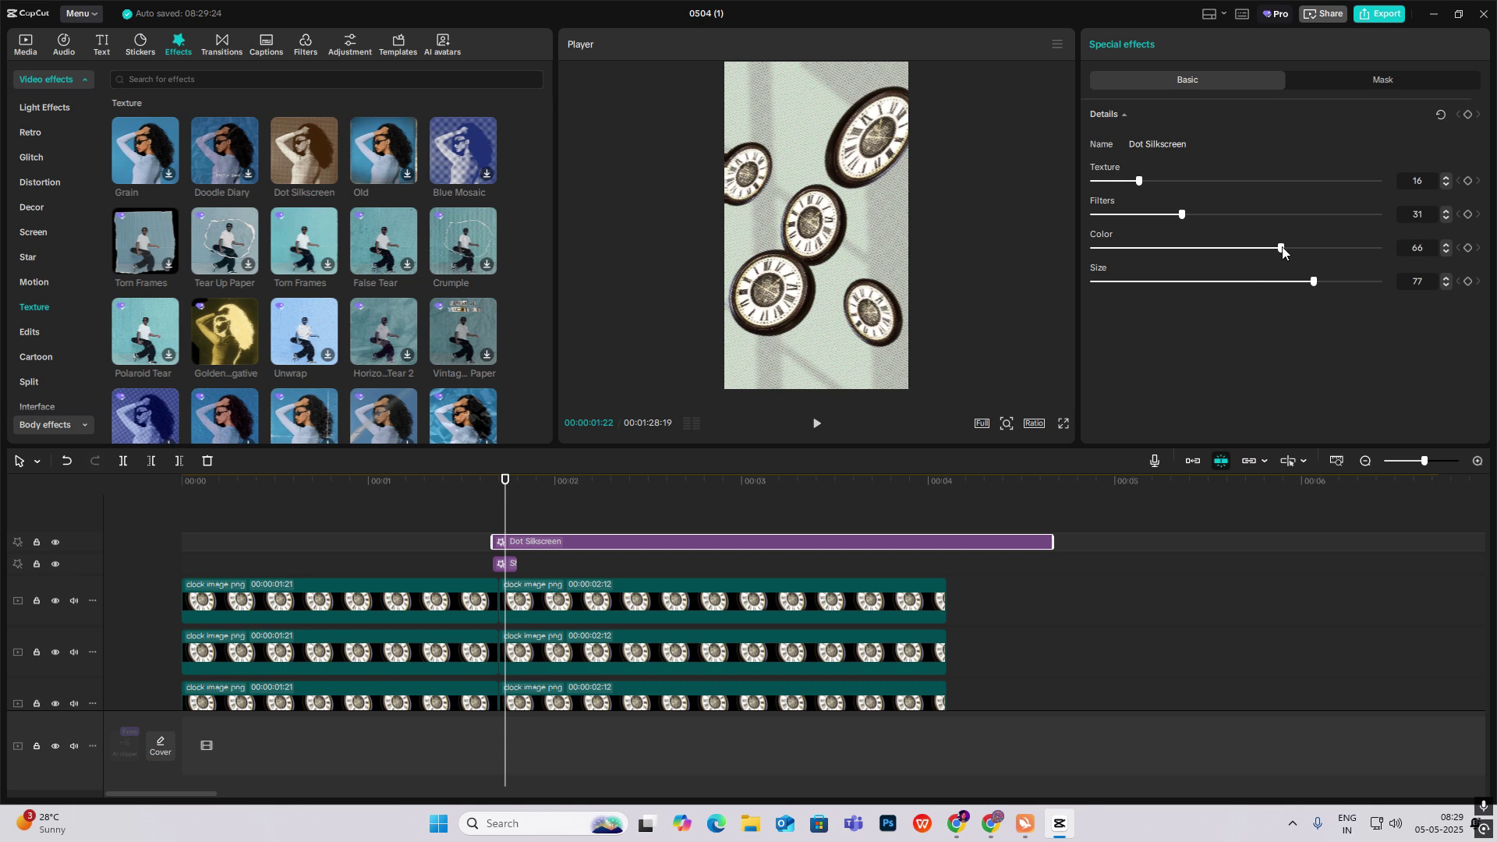
Split the Dot Silkscreen effect at 00:00:01:22 and delete the remainder after it.
{"action": "left_click", "coordinate": [493, 528]}
{"action": "scroll", "coordinate": [704, 590], "scroll_direction": "up", "scroll_amount": 3}
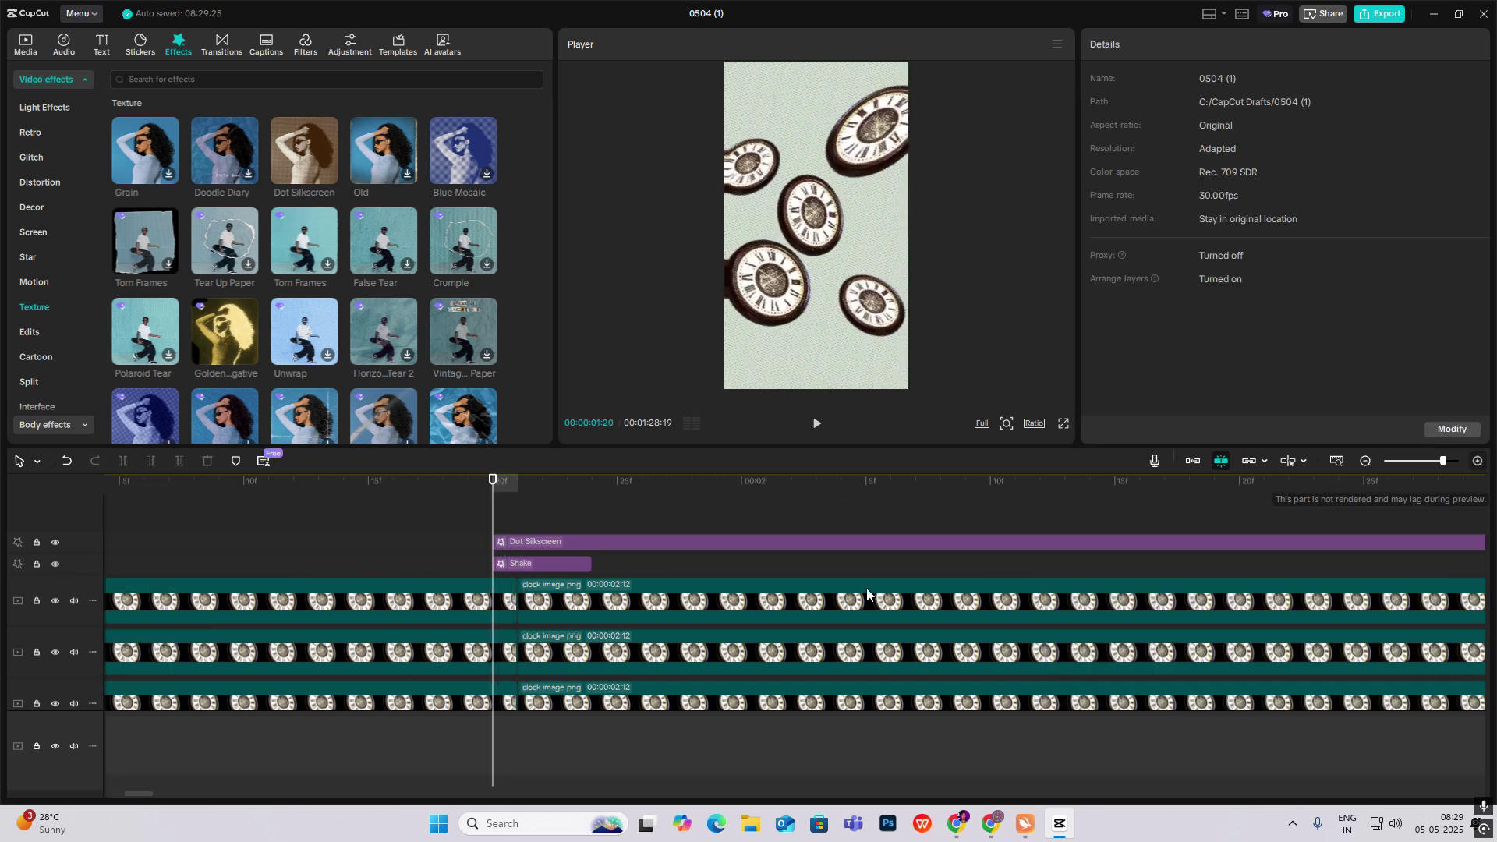
{"action": "left_click_drag", "start_coordinate": [496, 518], "coordinate": [527, 522]}
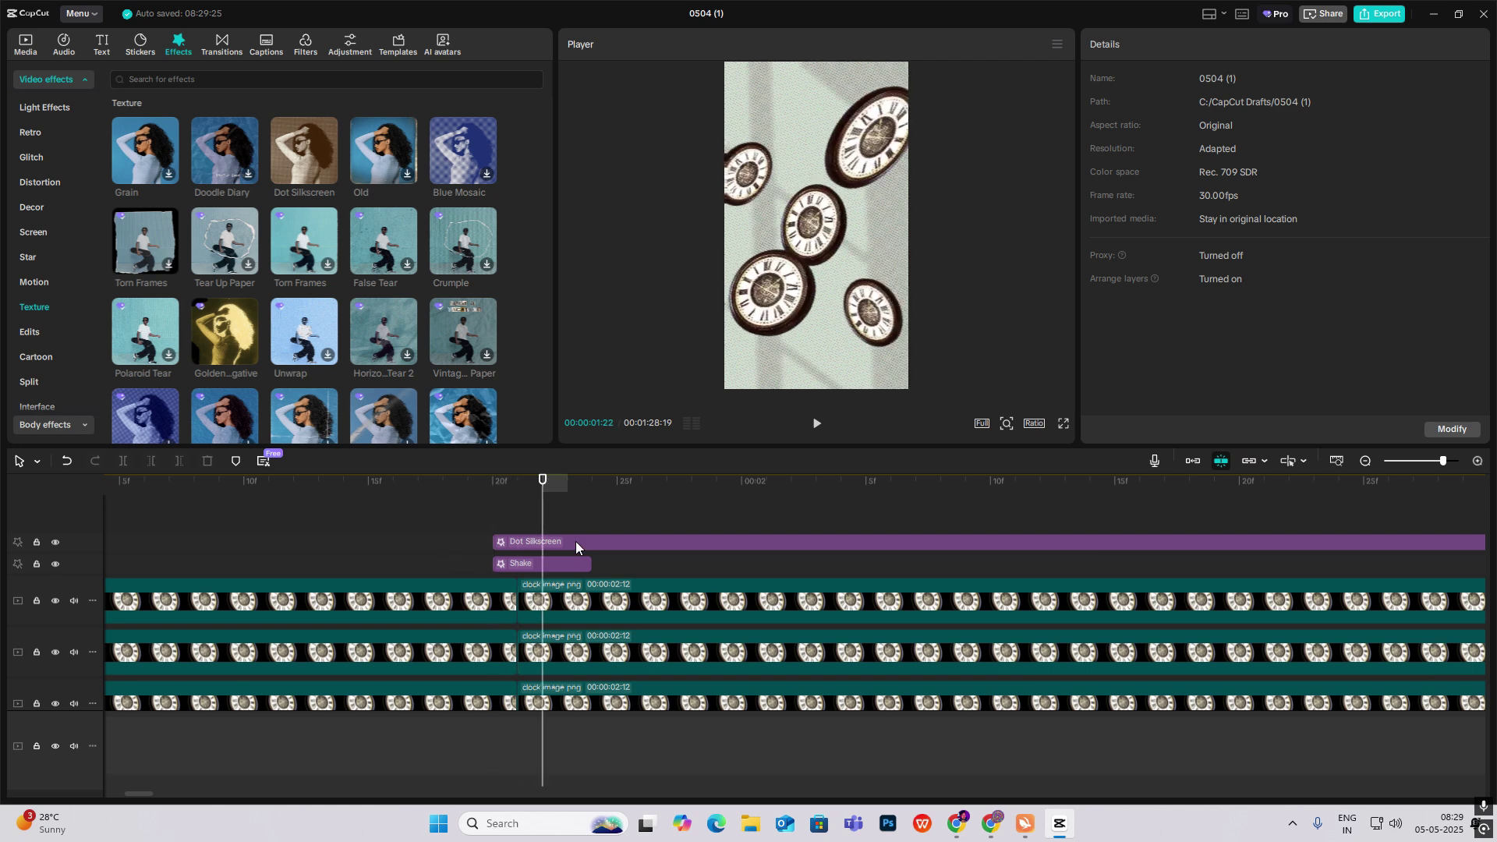
{"action": "left_click", "coordinate": [577, 544]}
{"action": "key", "text": "ctrl+b"}
{"action": "key", "text": "Delete"}
Play the video from the beginning through 00:00:02:03 to check the shortened Dot Silkscreen and Shake effects.
{"action": "left_click", "coordinate": [496, 521]}
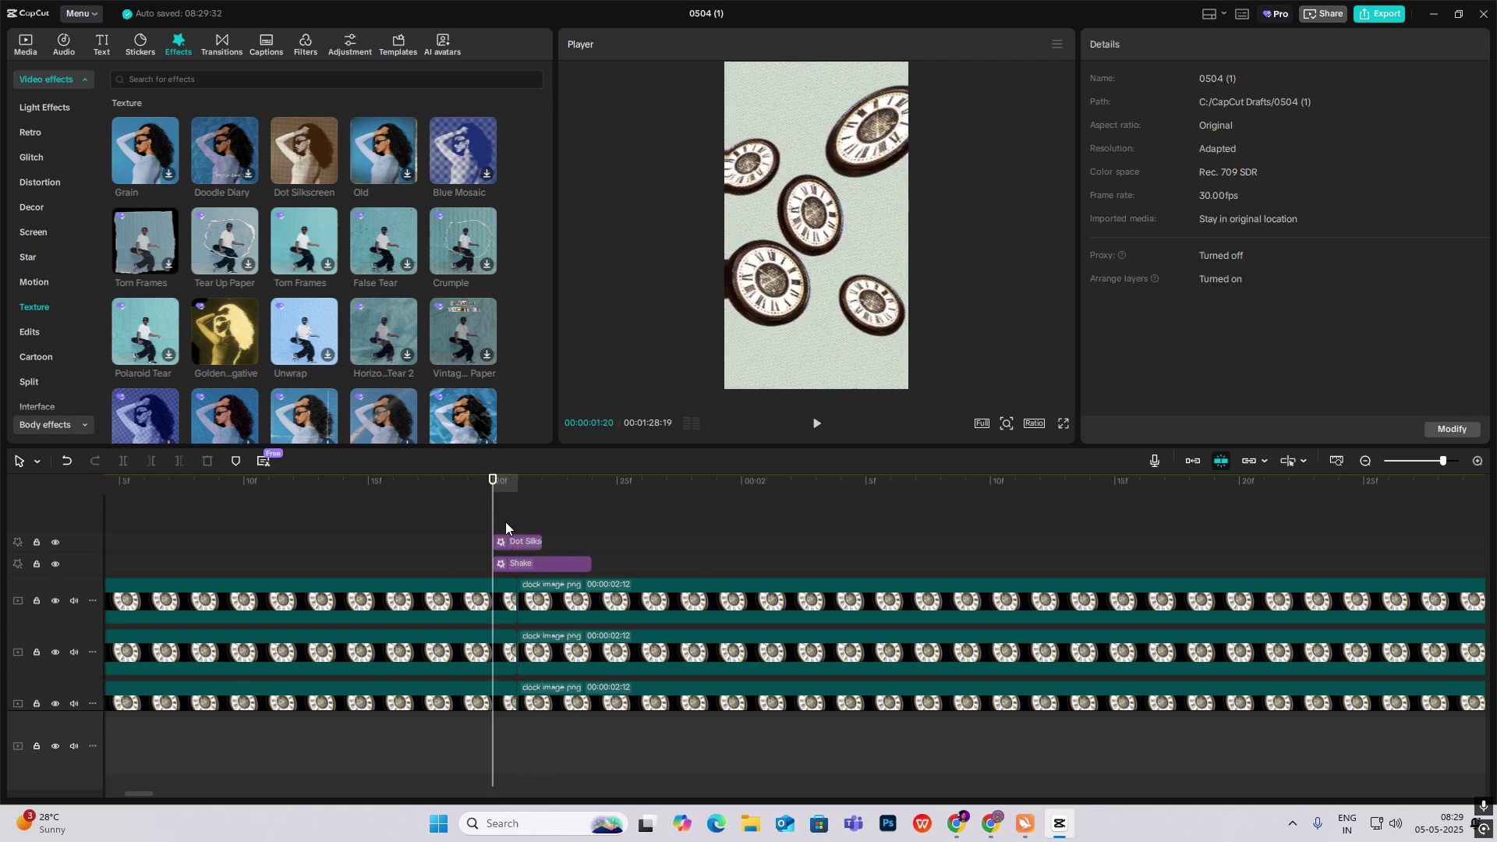
{"action": "mouse_move", "coordinate": [520, 541]}
{"action": "left_mouse_down"}
{"action": "mouse_move", "coordinate": [535, 547]}
{"action": "mouse_move", "coordinate": [520, 544]}
{"action": "left_mouse_up"}
{"action": "left_click", "coordinate": [477, 522]}
{"action": "key", "text": "space"}
{"action": "left_click", "coordinate": [454, 513]}
{"action": "left_click_drag", "start_coordinate": [439, 487], "coordinate": [523, 488]}
{"action": "left_click", "coordinate": [1365, 461]}
{"action": "left_click", "coordinate": [1365, 464]}
{"action": "left_click", "coordinate": [1365, 463]}
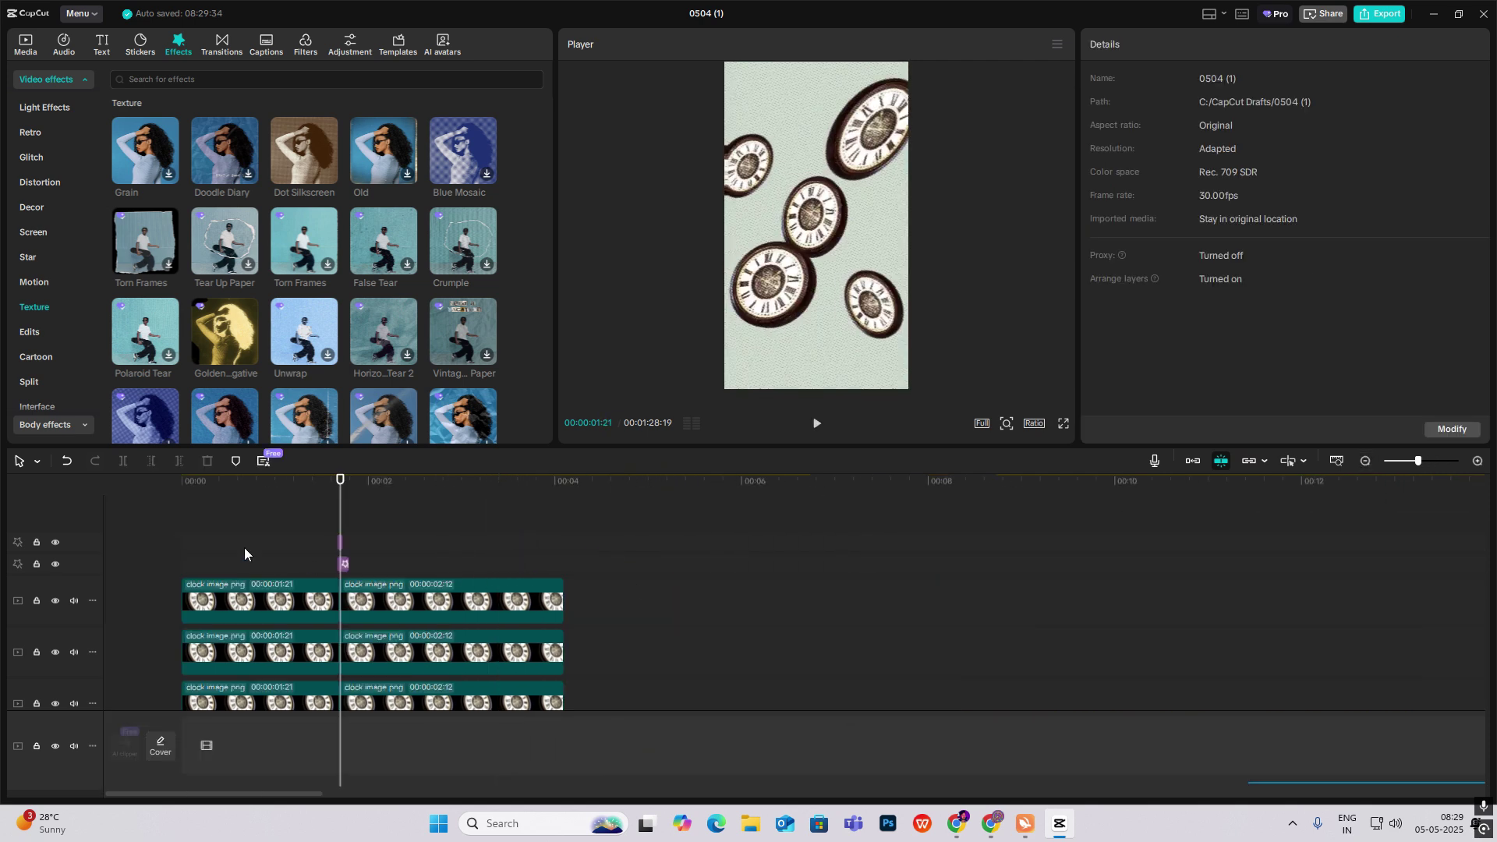
{"action": "left_click_drag", "start_coordinate": [224, 538], "coordinate": [70, 539]}
{"action": "key", "text": "space"}
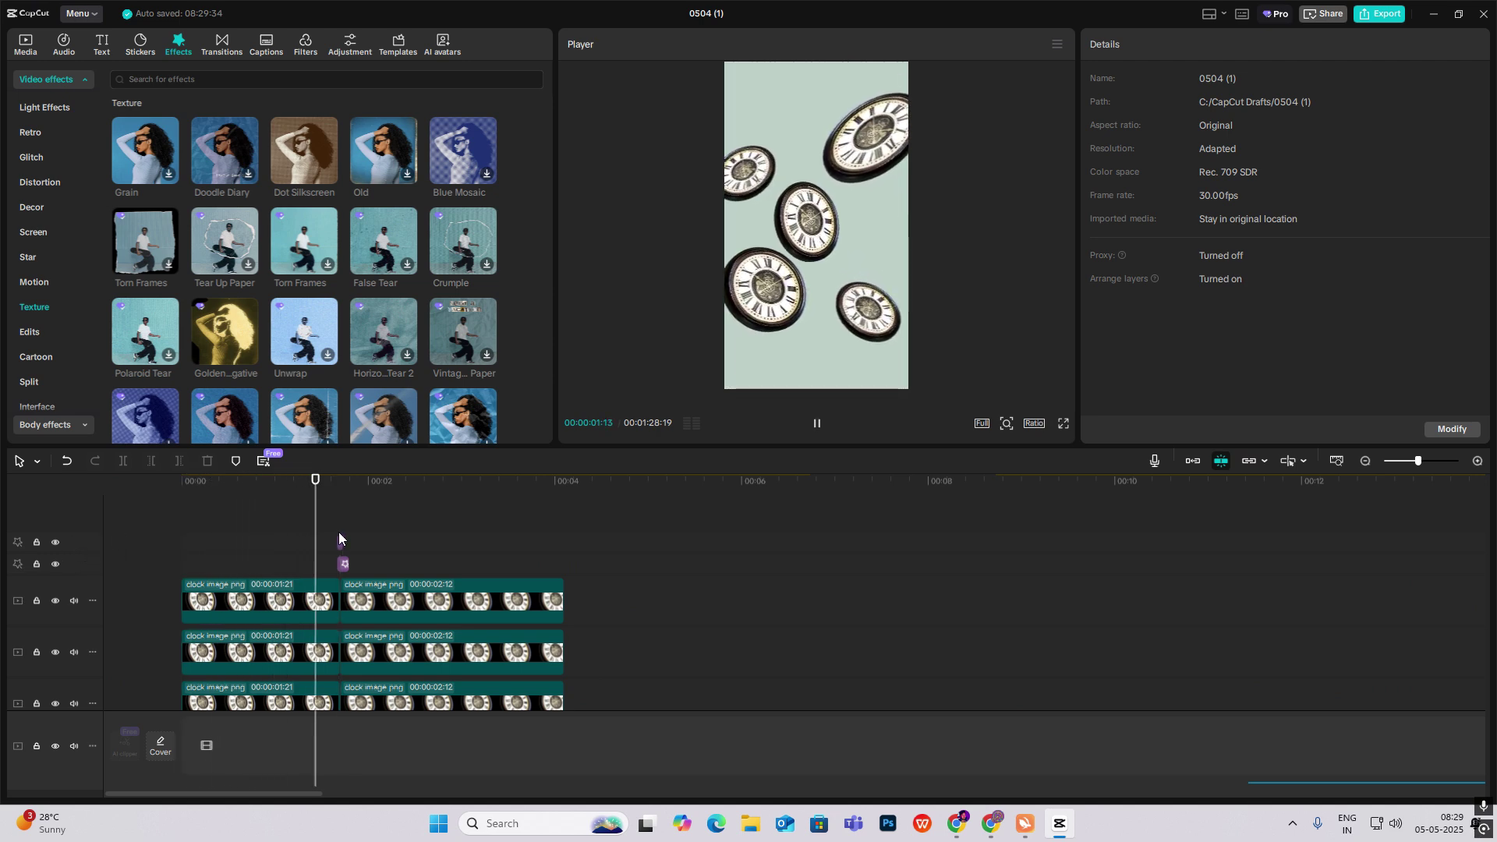
{"action": "key", "text": "space"}
Examine the reference clip at 00:00:09:18 for the layout of the words around the clocks.
{"action": "left_click", "coordinate": [1365, 461]}
{"action": "scroll", "coordinate": [961, 545], "scroll_direction": "down", "scroll_amount": 2}
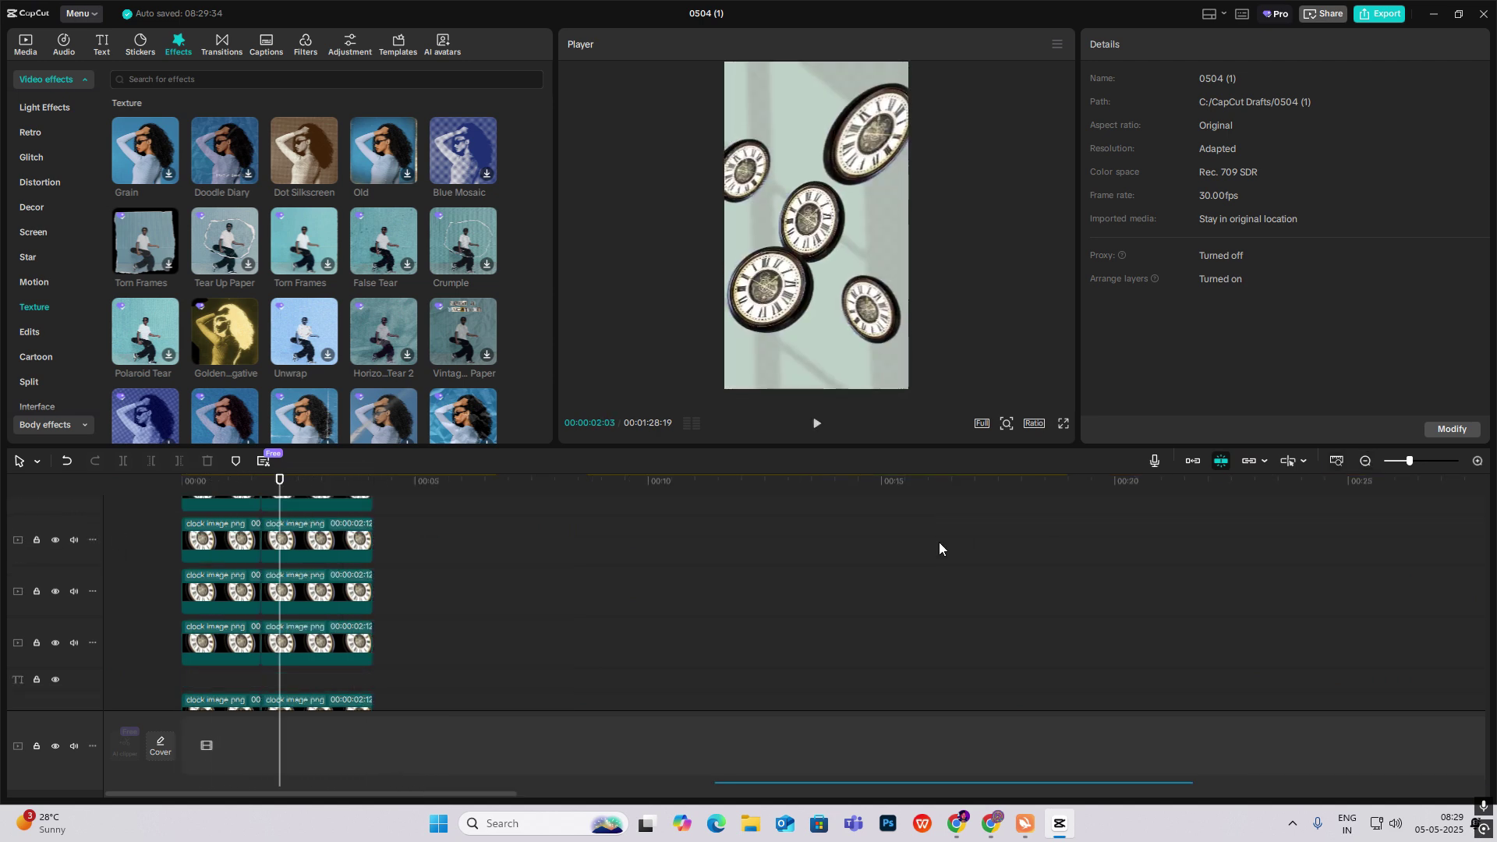
{"action": "left_click", "coordinate": [1366, 461]}
{"action": "scroll", "coordinate": [849, 538], "scroll_direction": "down", "scroll_amount": 4}
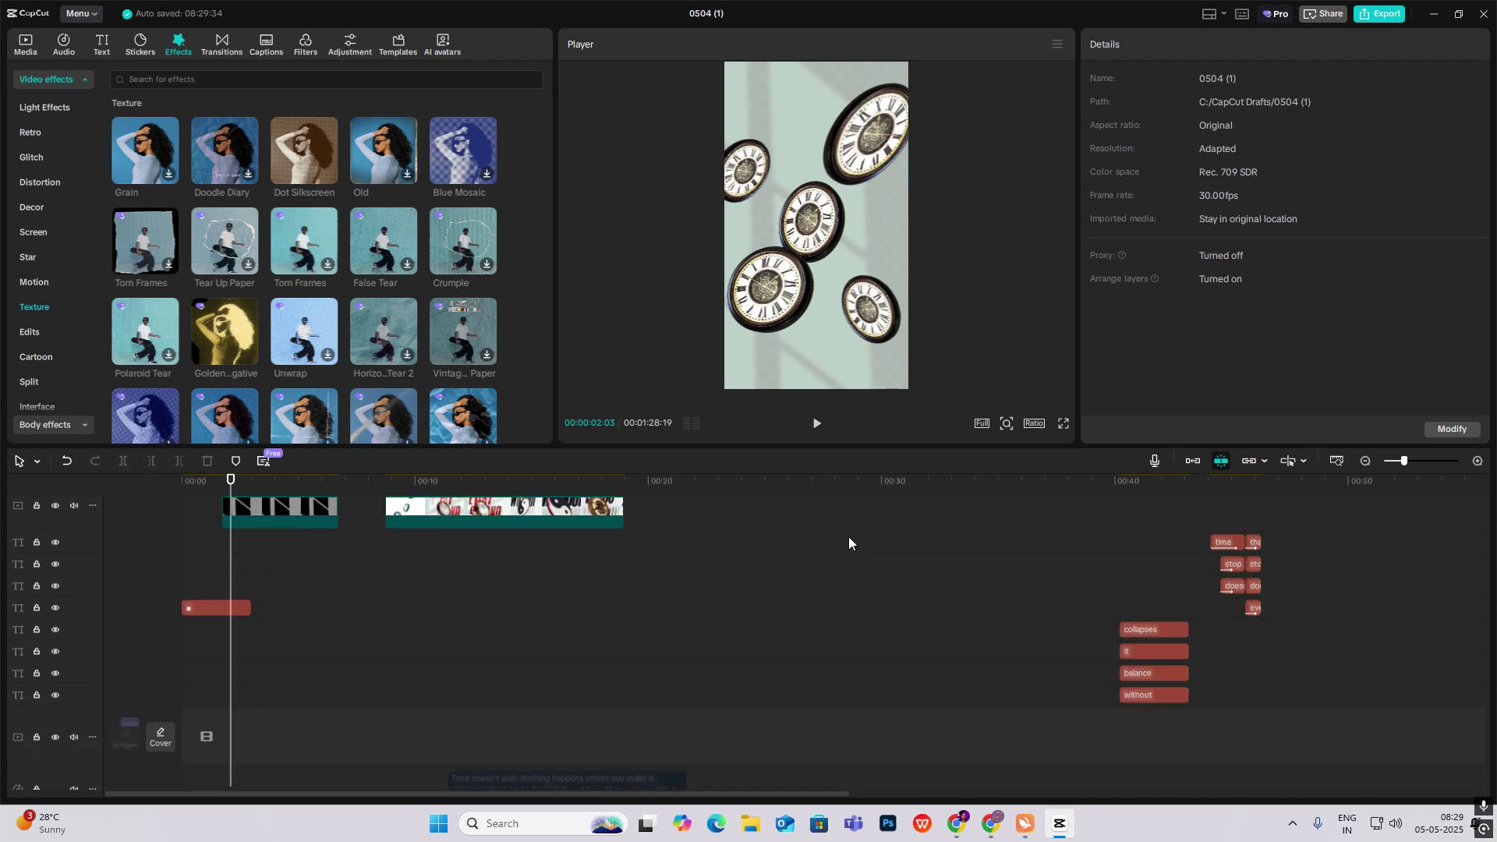
{"action": "scroll", "coordinate": [429, 614], "scroll_direction": "up", "scroll_amount": 4}
{"action": "left_click", "coordinate": [411, 543]}
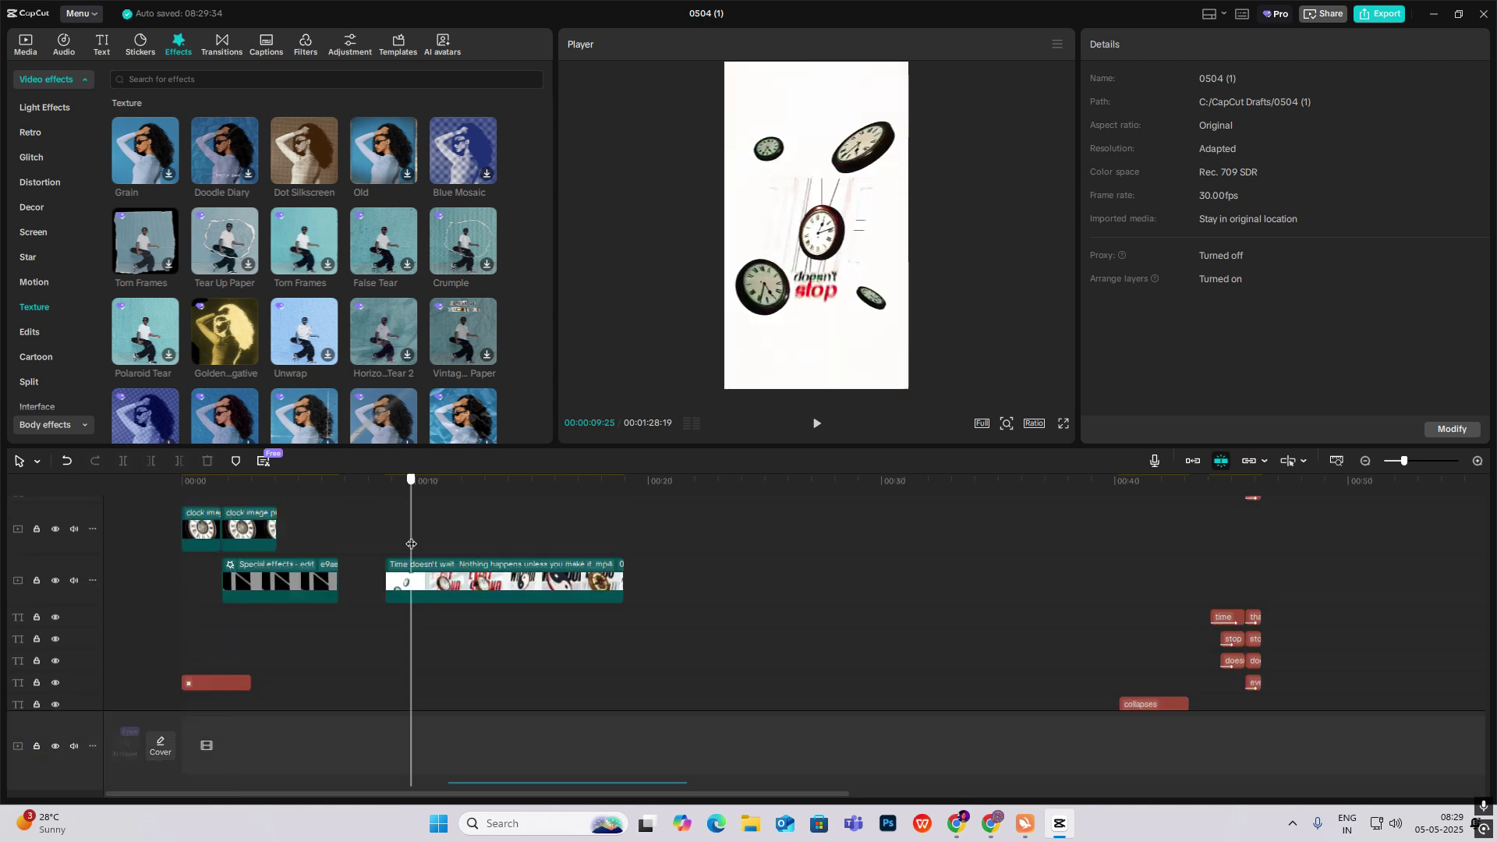
{"action": "left_click_drag", "start_coordinate": [411, 543], "coordinate": [406, 552]}
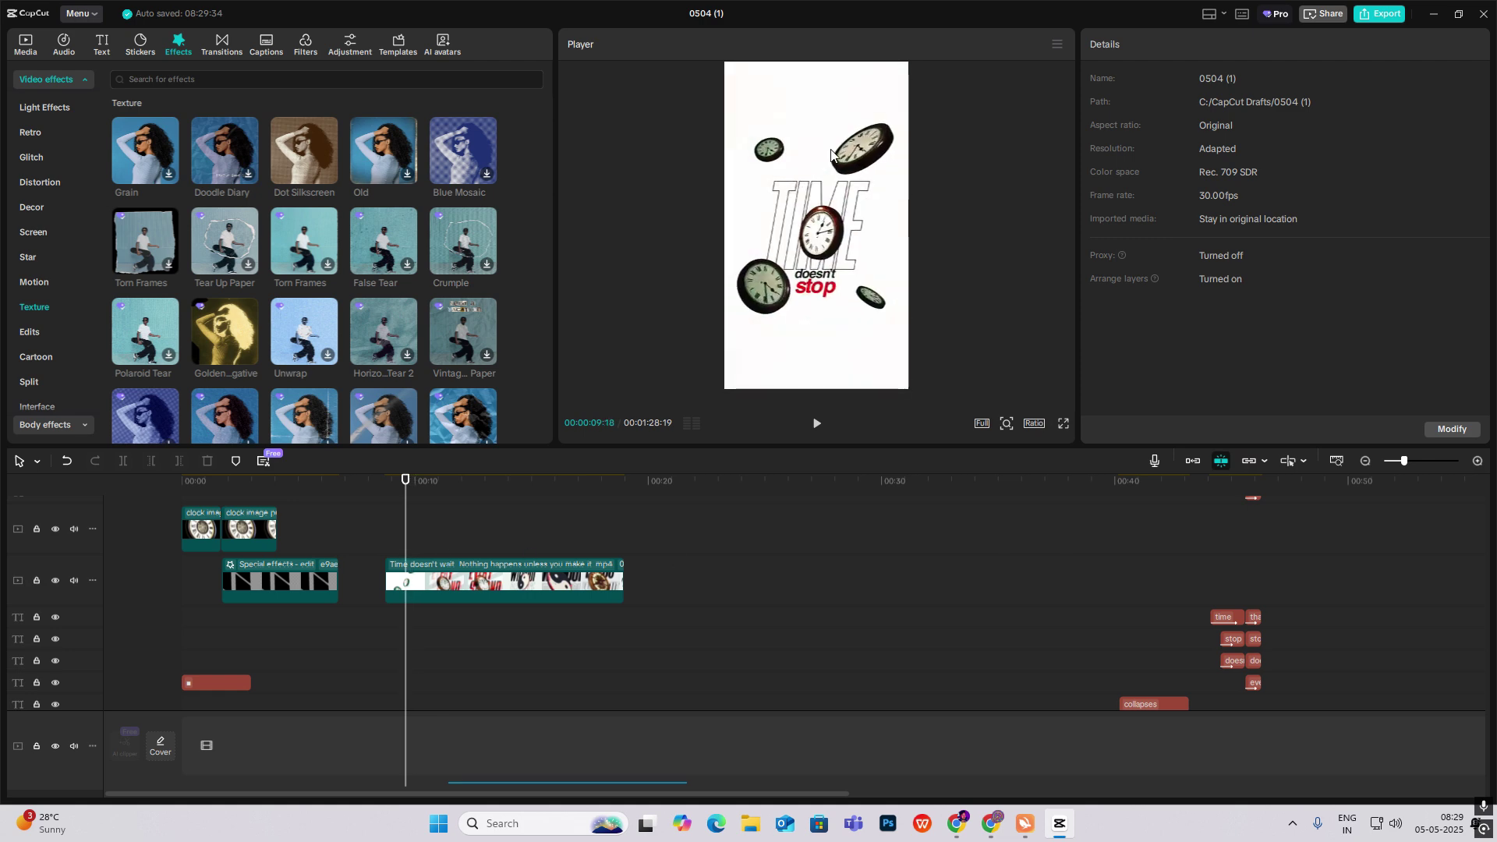
Move the prepared "time", "stop" and "doesn't" text clips from near 00:00:45 to the start of the timeline.
{"action": "scroll", "coordinate": [1106, 574], "scroll_direction": "down", "scroll_amount": 3}
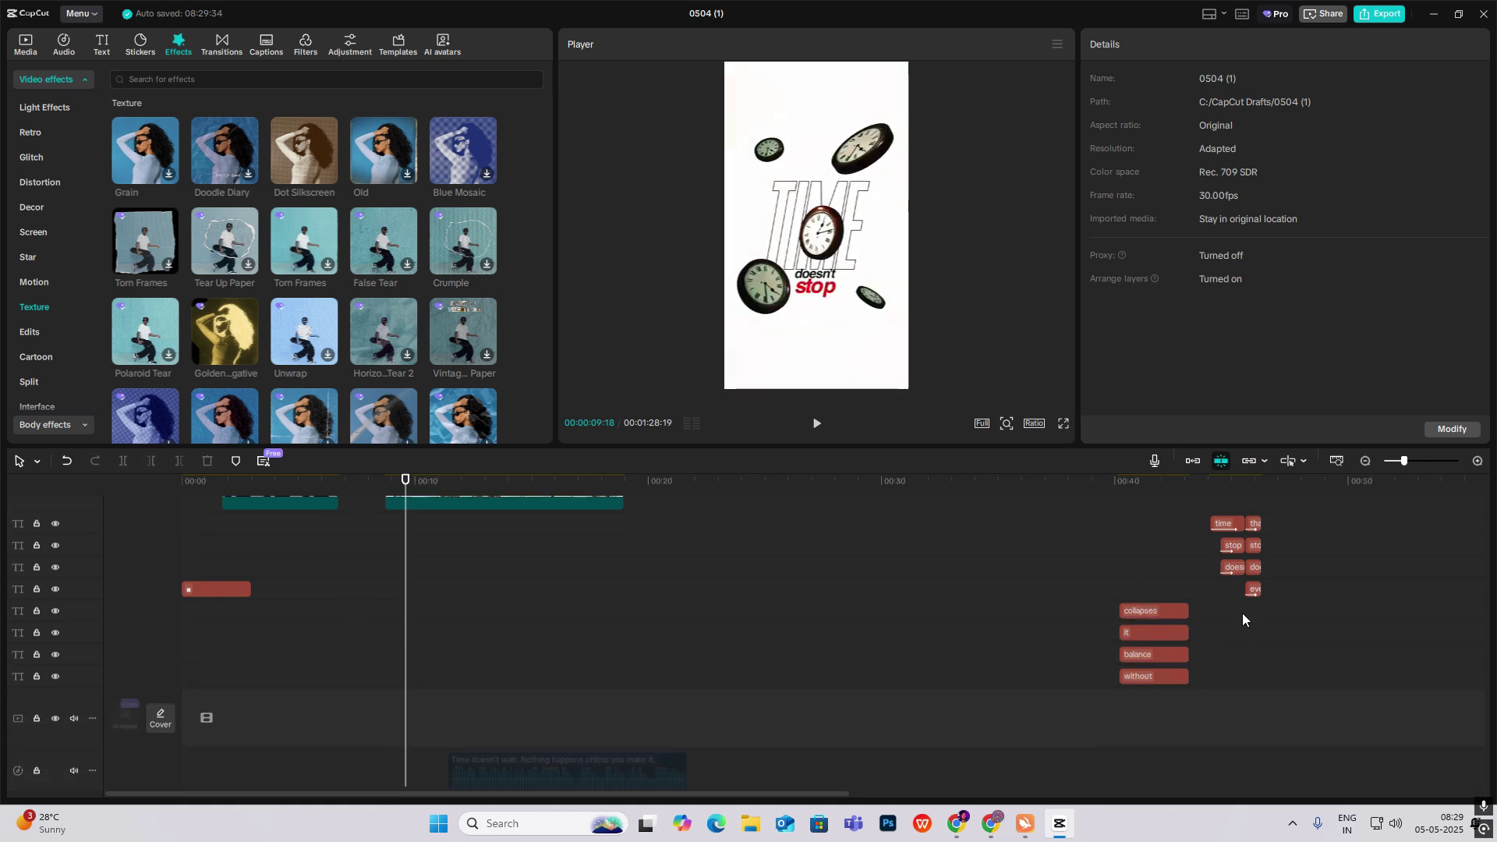
{"action": "left_click_drag", "start_coordinate": [1214, 511], "coordinate": [1232, 602]}
{"action": "left_click_drag", "start_coordinate": [1232, 538], "coordinate": [201, 575]}
{"action": "left_click", "coordinate": [158, 586]}
Inspect the TIME text's font, colour and stroke settings.
{"action": "left_click", "coordinate": [198, 595]}
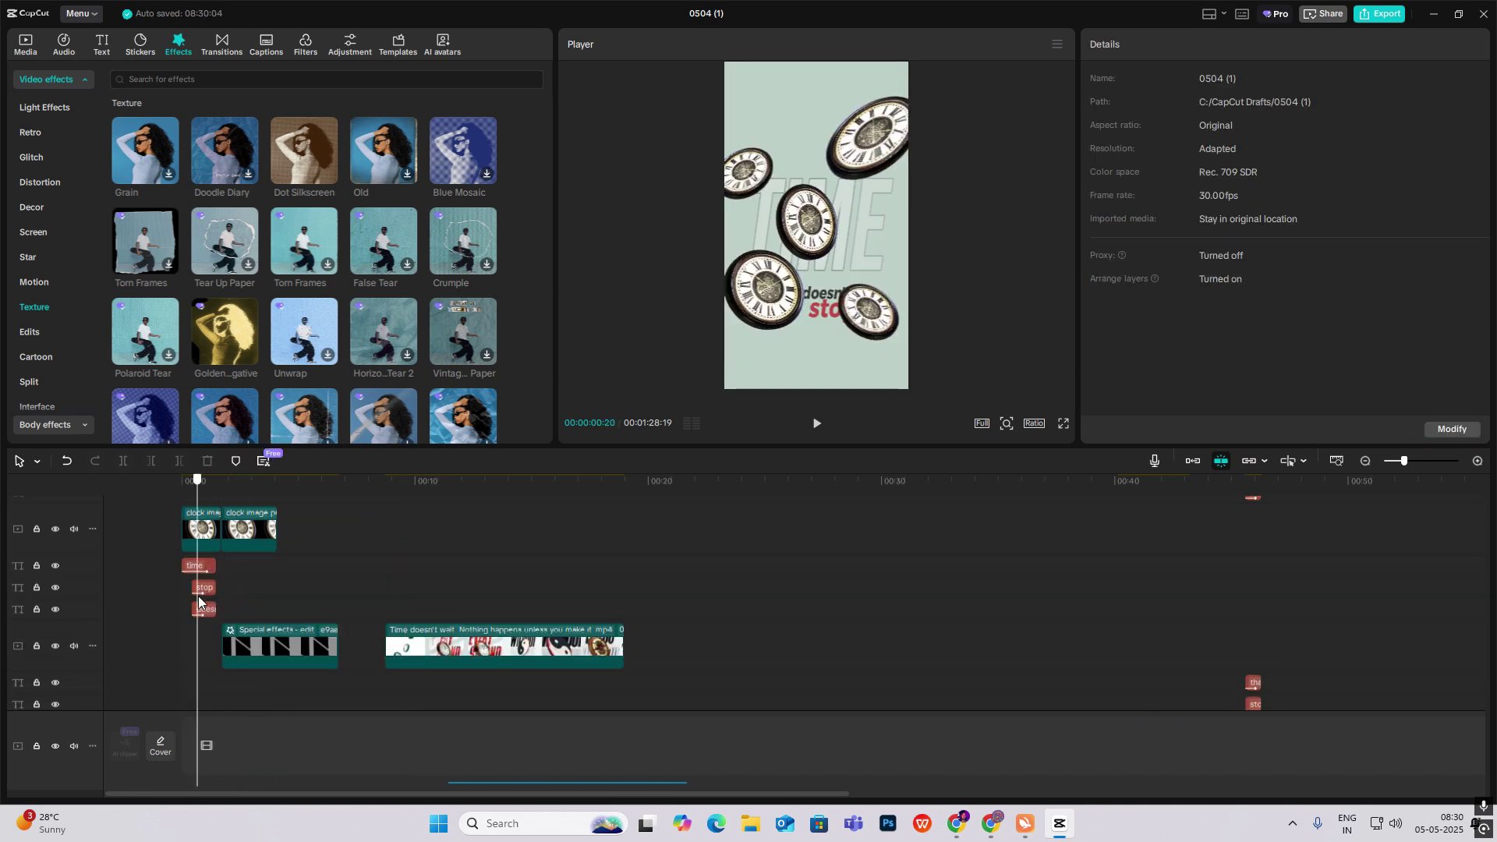
{"action": "left_click", "coordinate": [804, 263]}
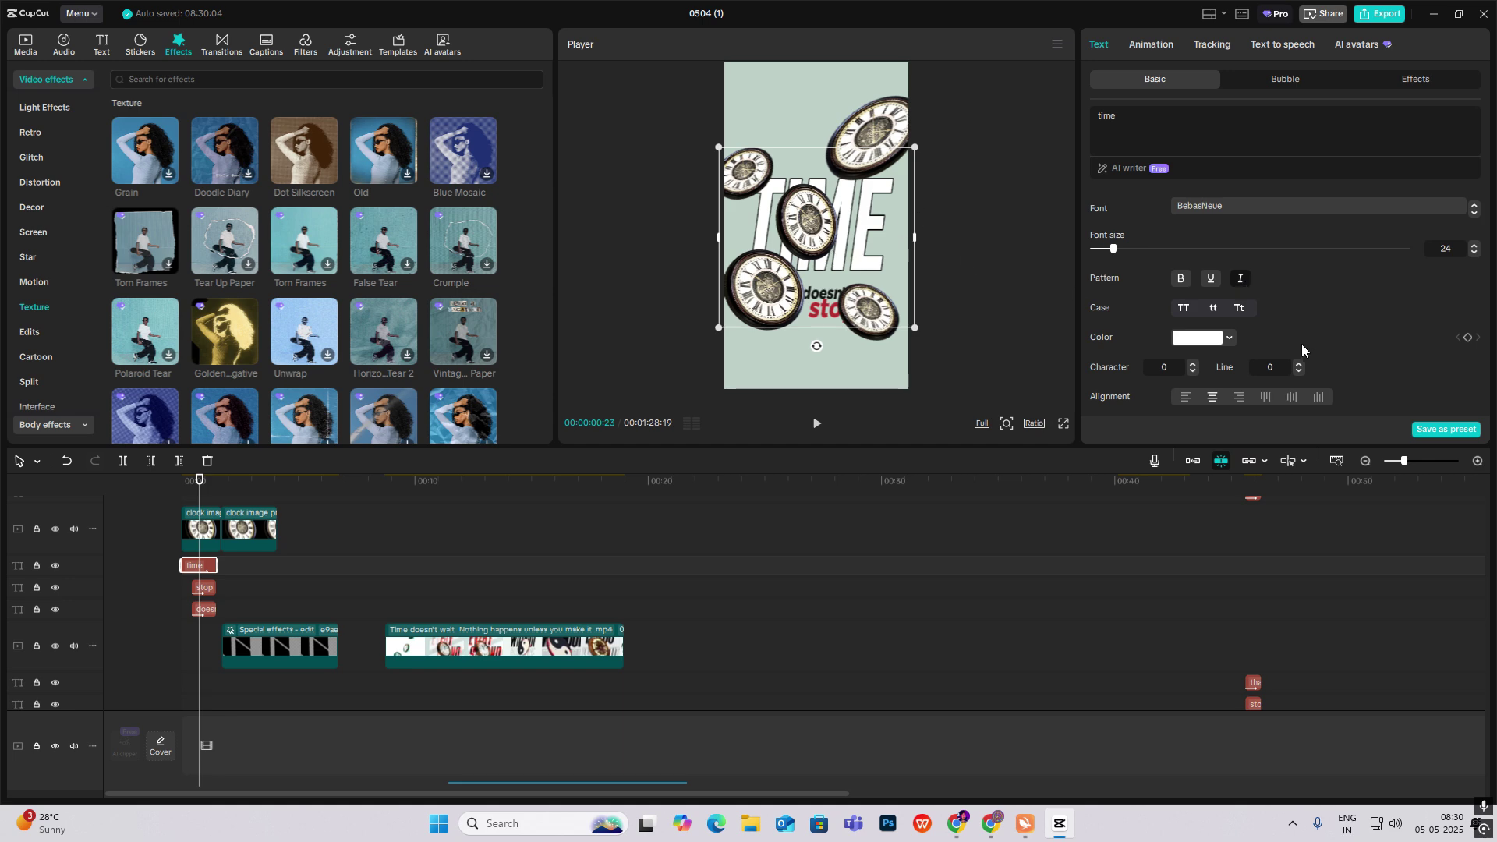
{"action": "scroll", "coordinate": [1302, 344], "scroll_direction": "down", "scroll_amount": 5}
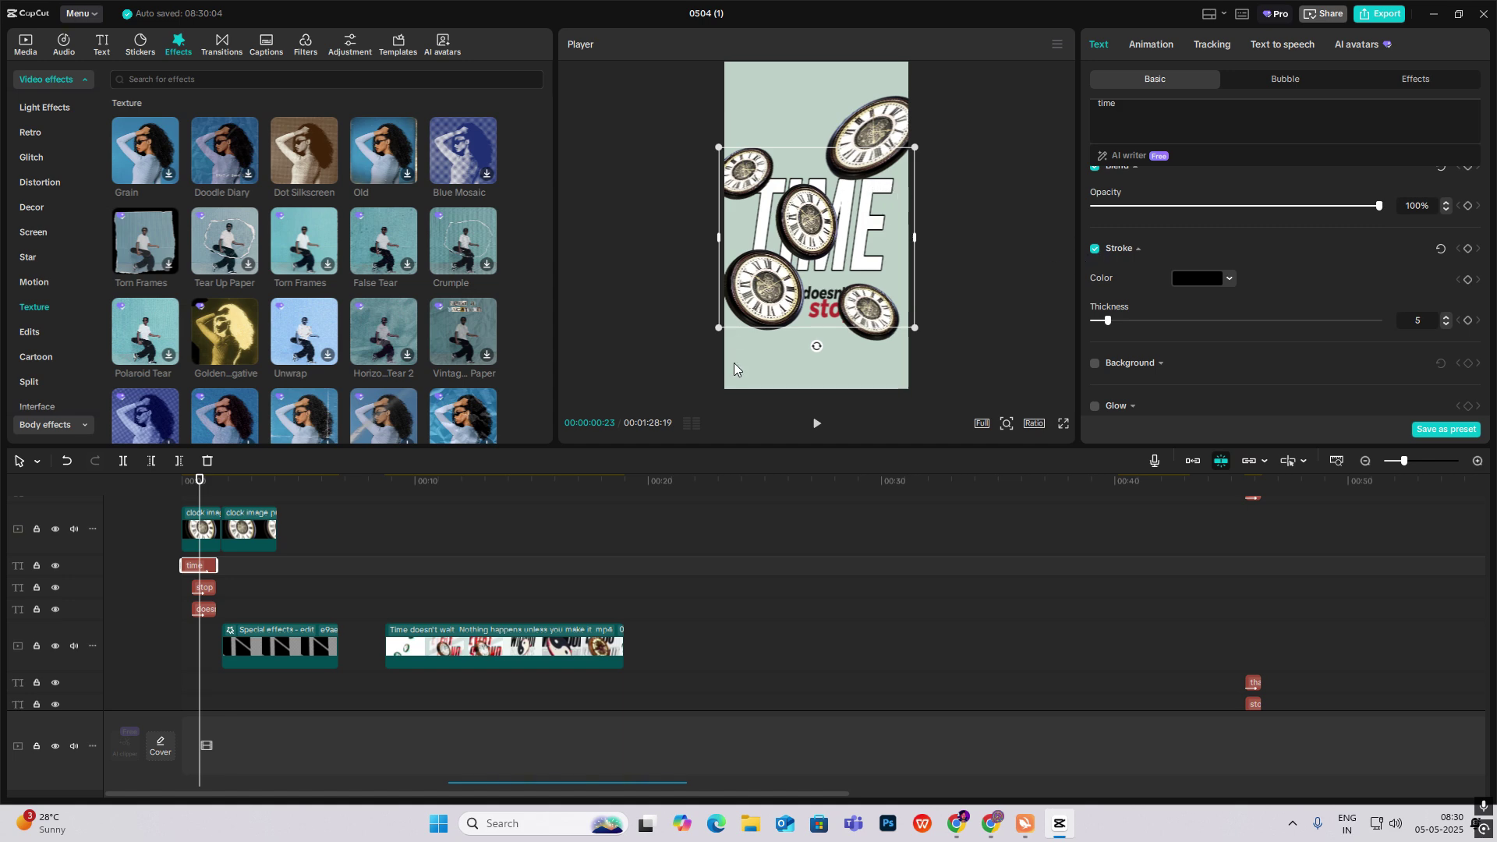
Move the "stop" and "doesn't" text clips to tracks above the clock clips, ending at the clock split.
{"action": "left_click_drag", "start_coordinate": [221, 569], "coordinate": [192, 630]}
{"action": "left_click", "coordinate": [261, 589]}
{"action": "left_click_drag", "start_coordinate": [254, 588], "coordinate": [211, 534]}
Shift the words "doesn't" and "stop" slightly right and up together, and enable a black shadow on both.
{"action": "left_click", "coordinate": [196, 525]}
{"action": "left_click", "coordinate": [205, 565]}
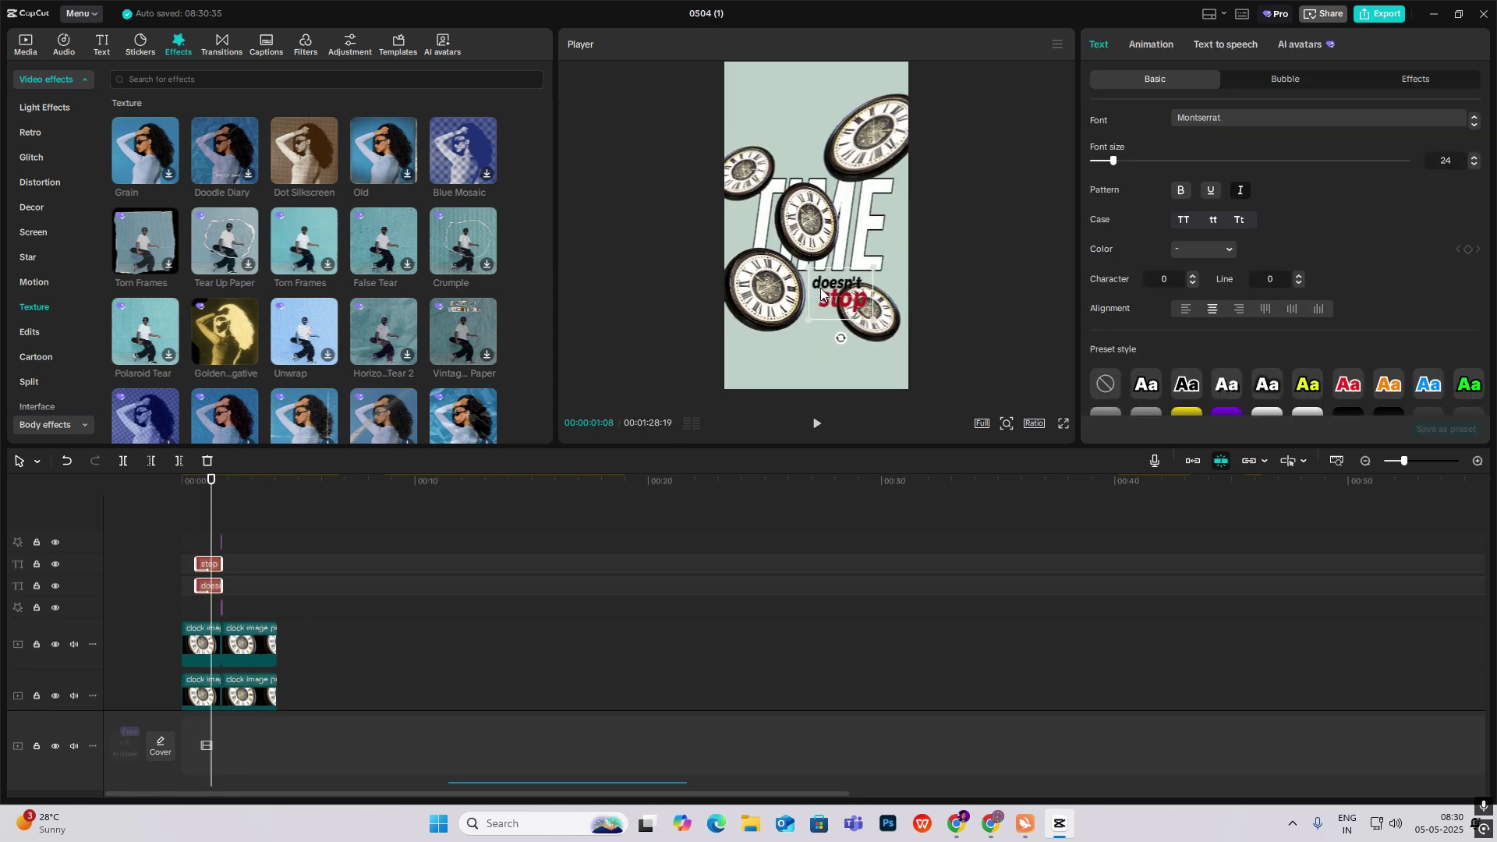
{"action": "left_click_drag", "start_coordinate": [820, 292], "coordinate": [828, 290]}
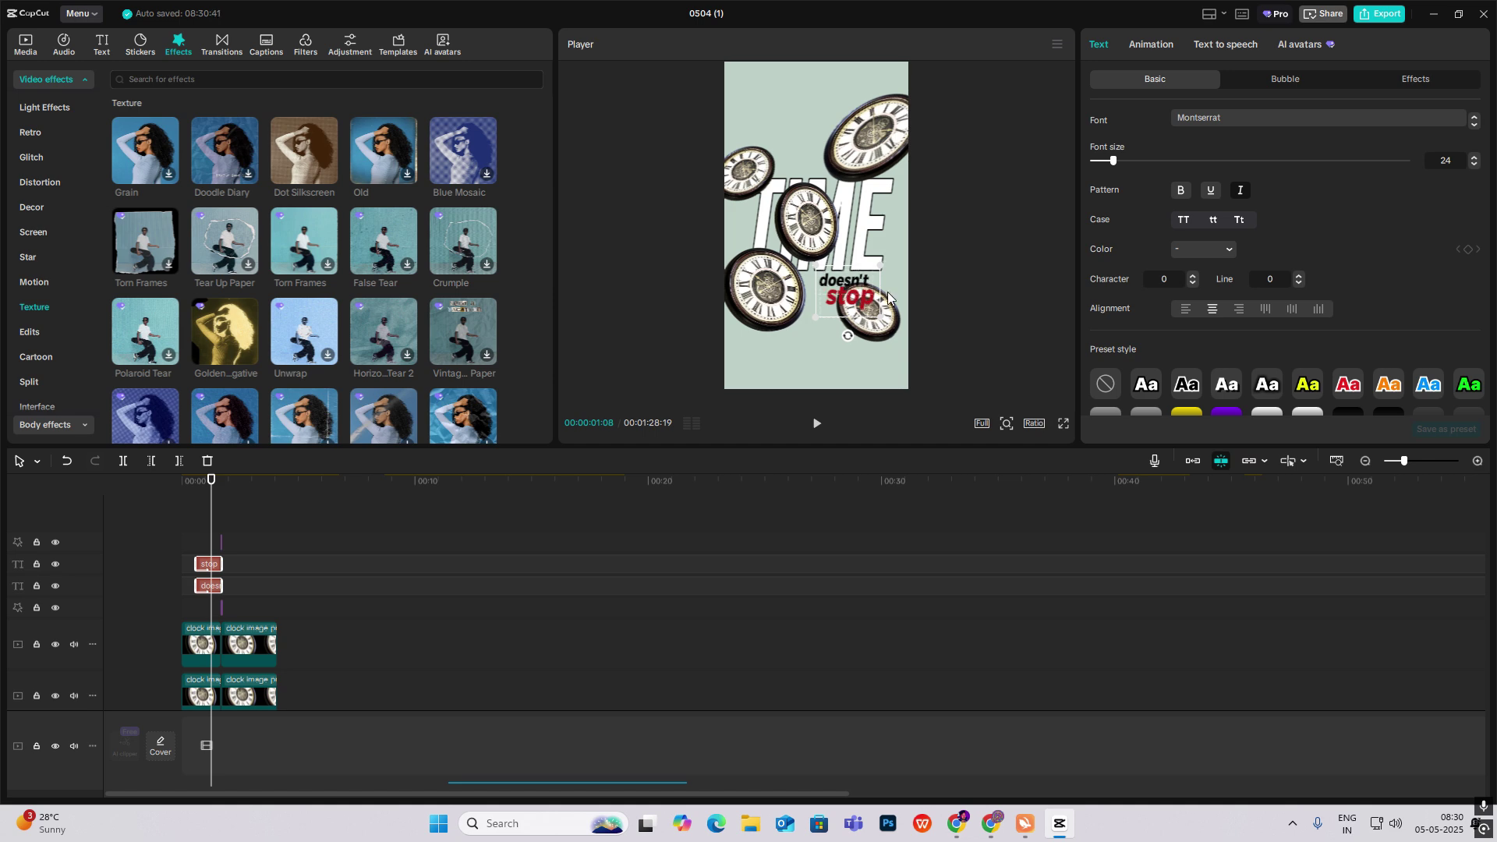
{"action": "scroll", "coordinate": [1221, 375], "scroll_direction": "down", "scroll_amount": 5}
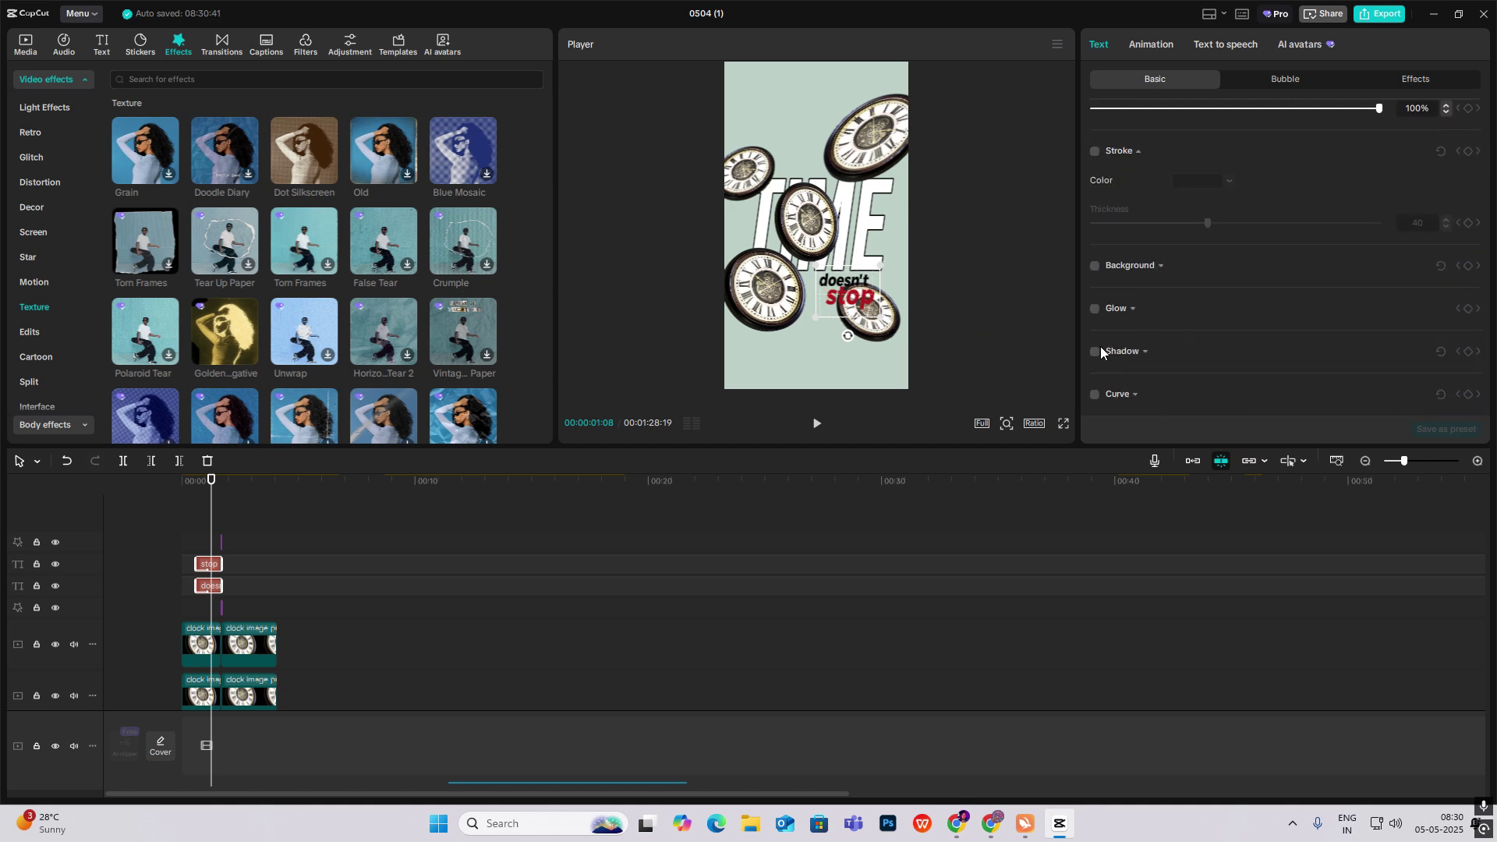
{"action": "left_click", "coordinate": [1094, 352]}
{"action": "scroll", "coordinate": [1208, 328], "scroll_direction": "down", "scroll_amount": 3}
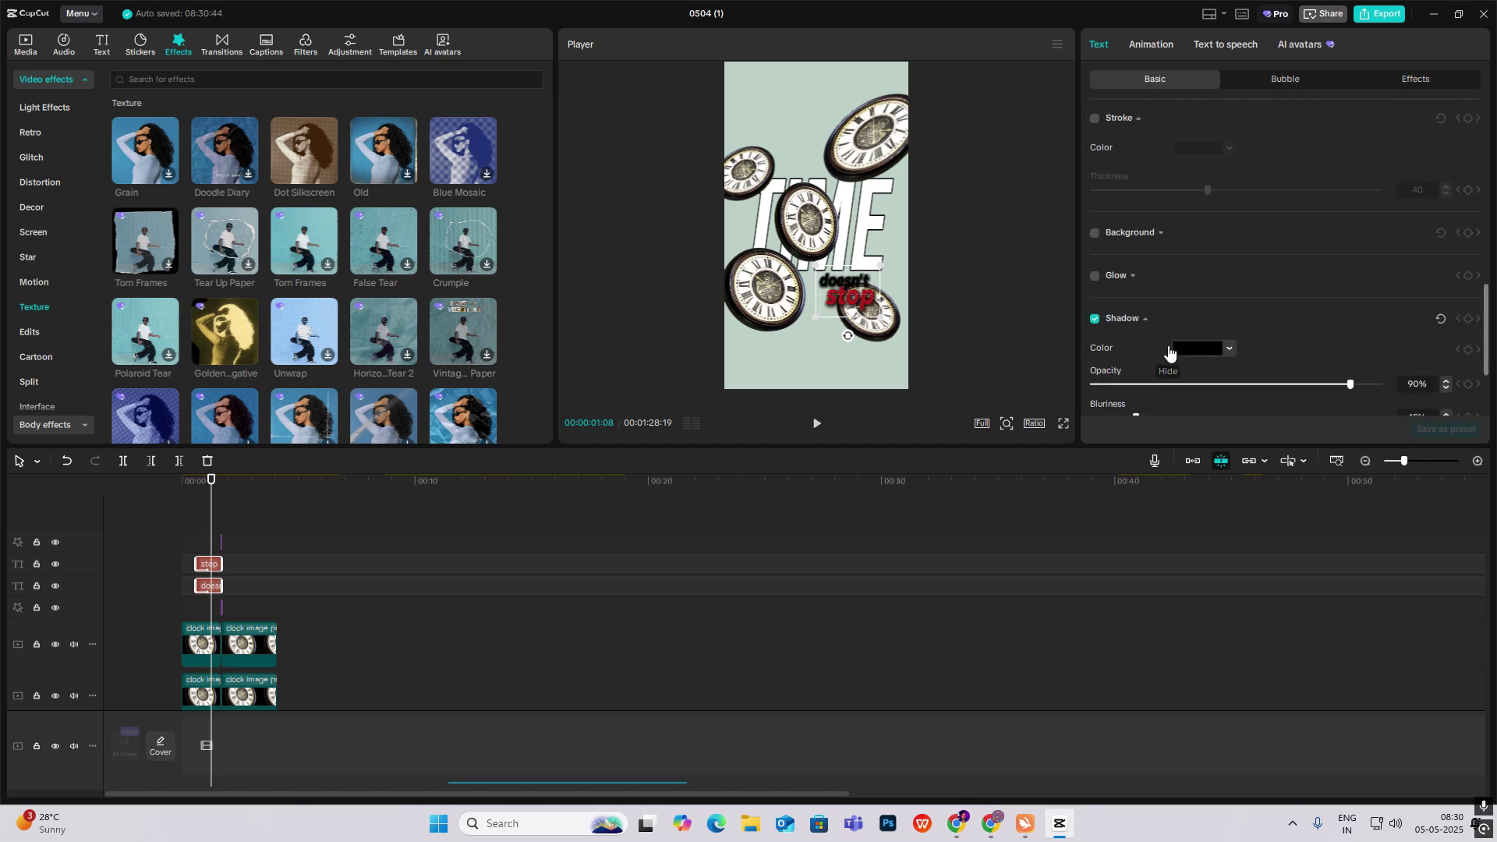
Play back the opening to check the shadowed "doesn't stop" text with the clocks.
{"action": "left_click", "coordinate": [189, 529]}
{"action": "key", "text": "space"}
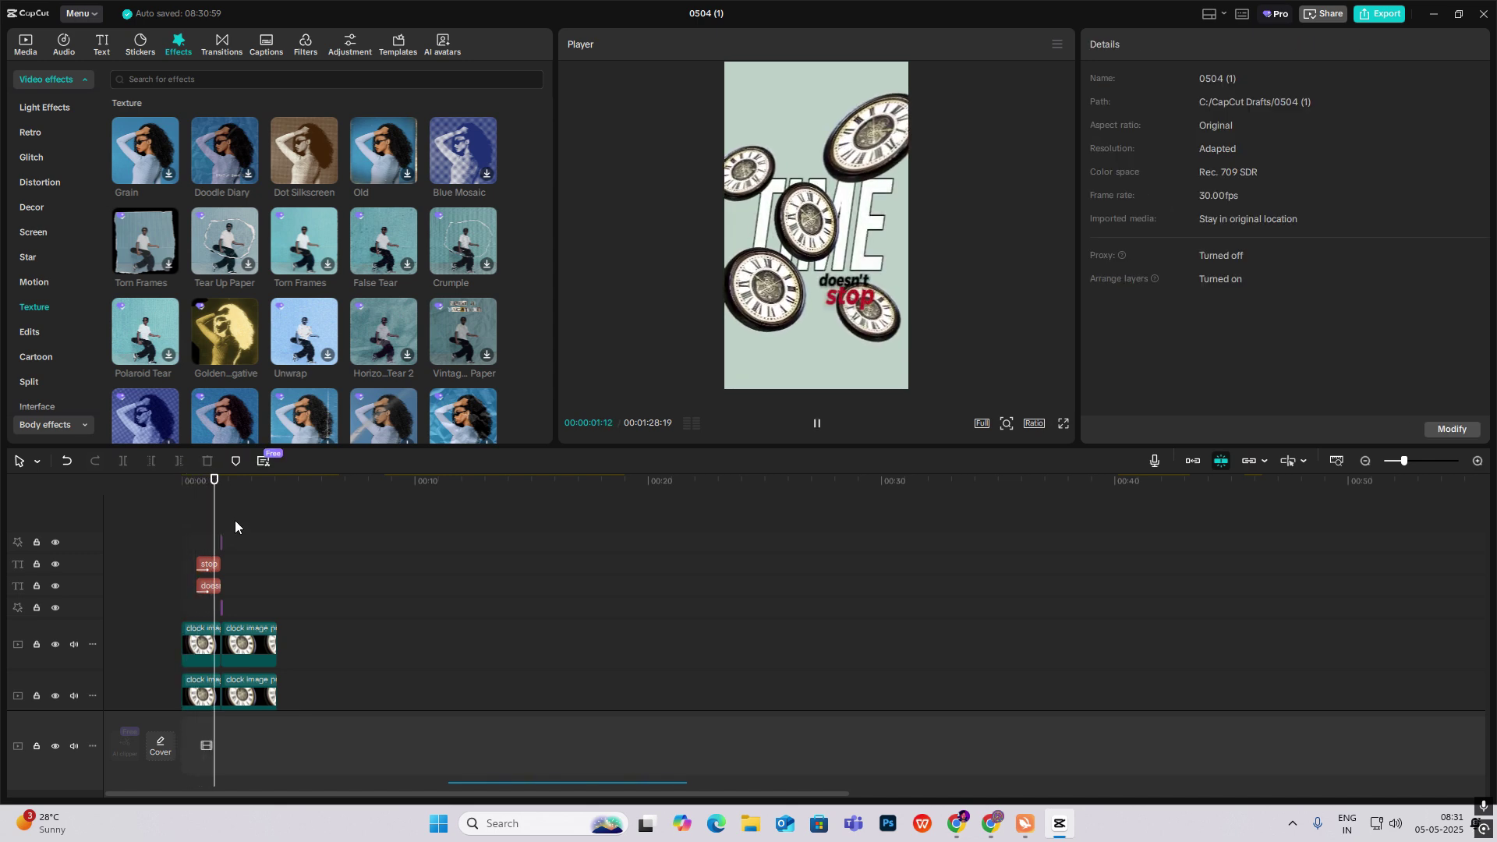
{"action": "key", "text": "space"}
Examine which entrance animation and duration the TIME text uses.
{"action": "left_click_drag", "start_coordinate": [225, 520], "coordinate": [200, 548]}
{"action": "scroll", "coordinate": [200, 548], "scroll_direction": "down", "scroll_amount": 4}
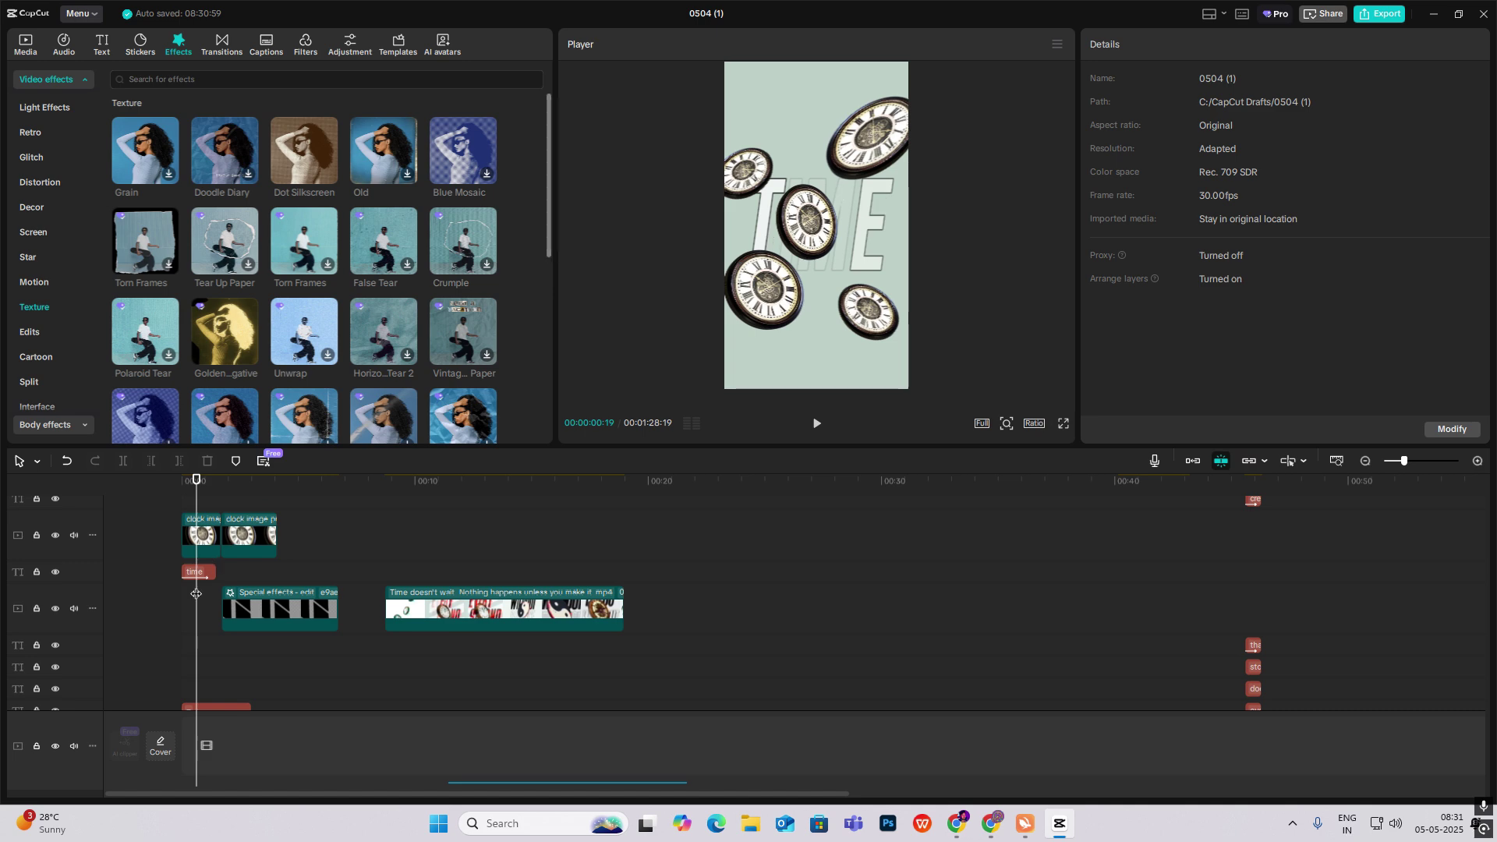
{"action": "scroll", "coordinate": [207, 594], "scroll_direction": "down", "scroll_amount": 2}
{"action": "left_click", "coordinate": [199, 498]}
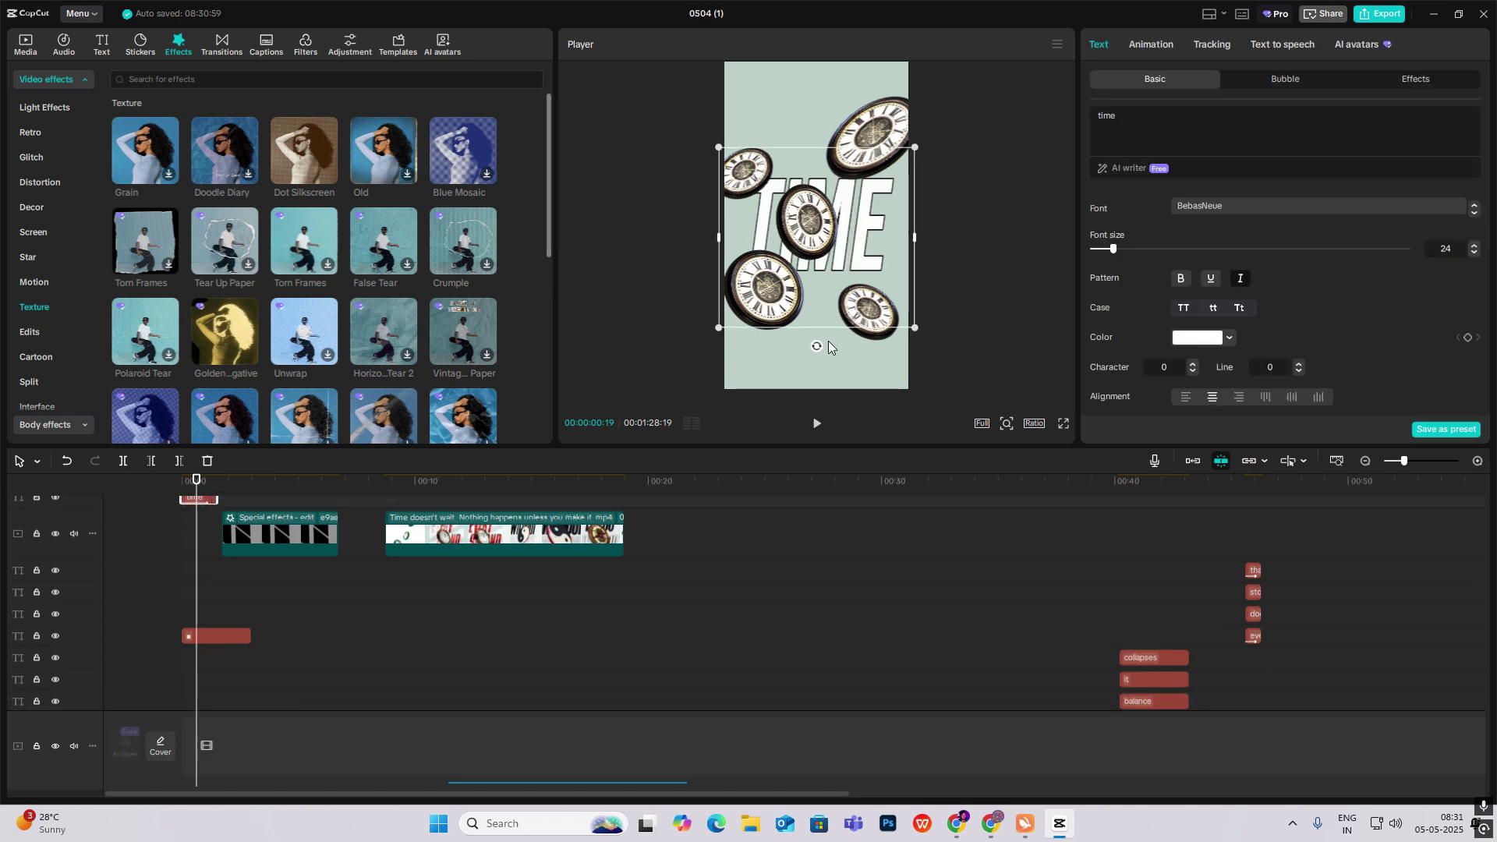
{"action": "left_click", "coordinate": [1154, 51]}
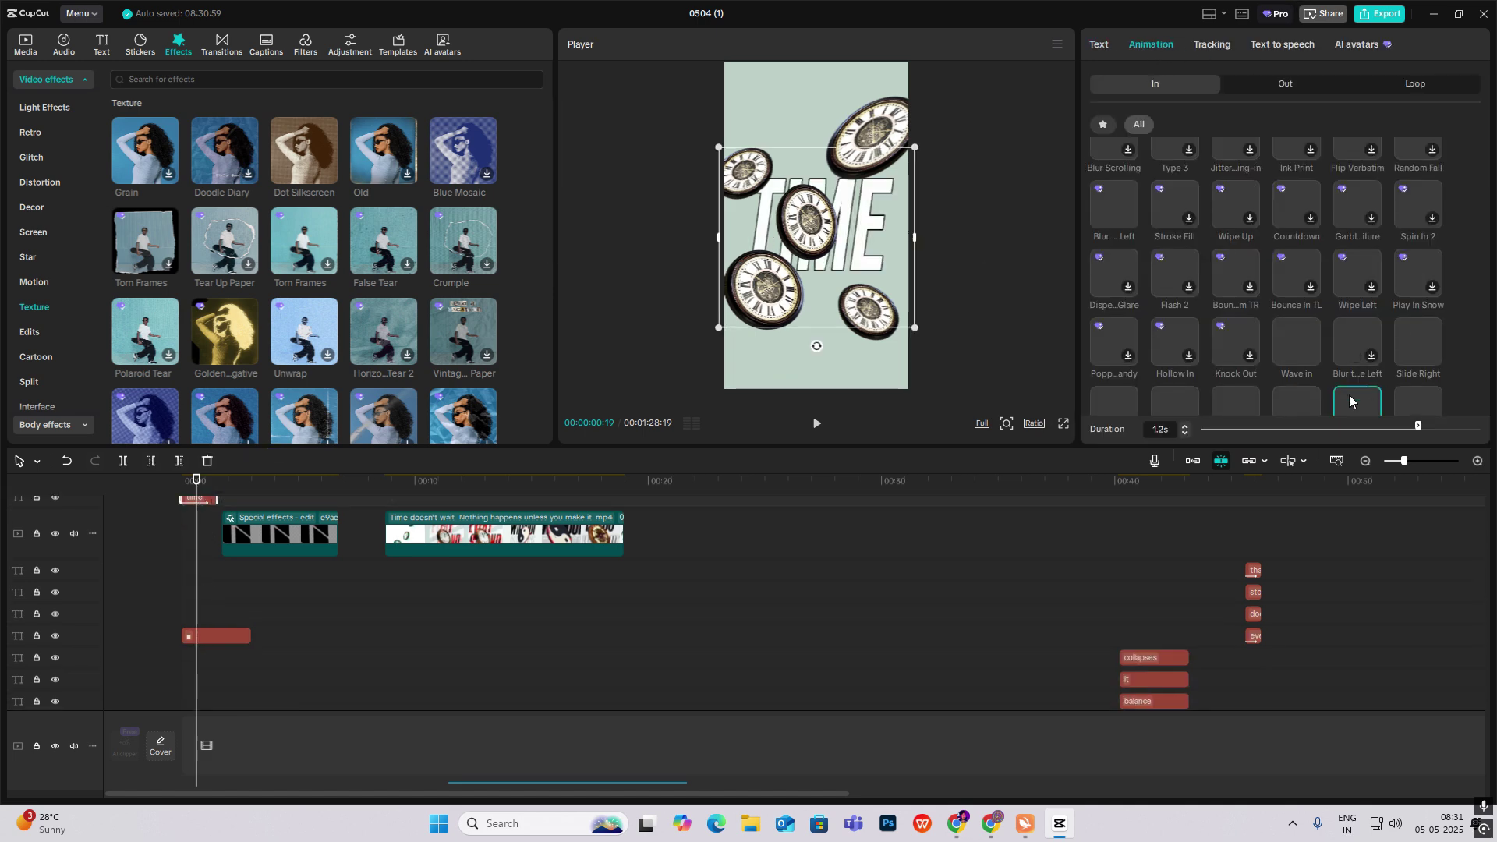
{"action": "scroll", "coordinate": [1351, 401], "scroll_direction": "down", "scroll_amount": 1}
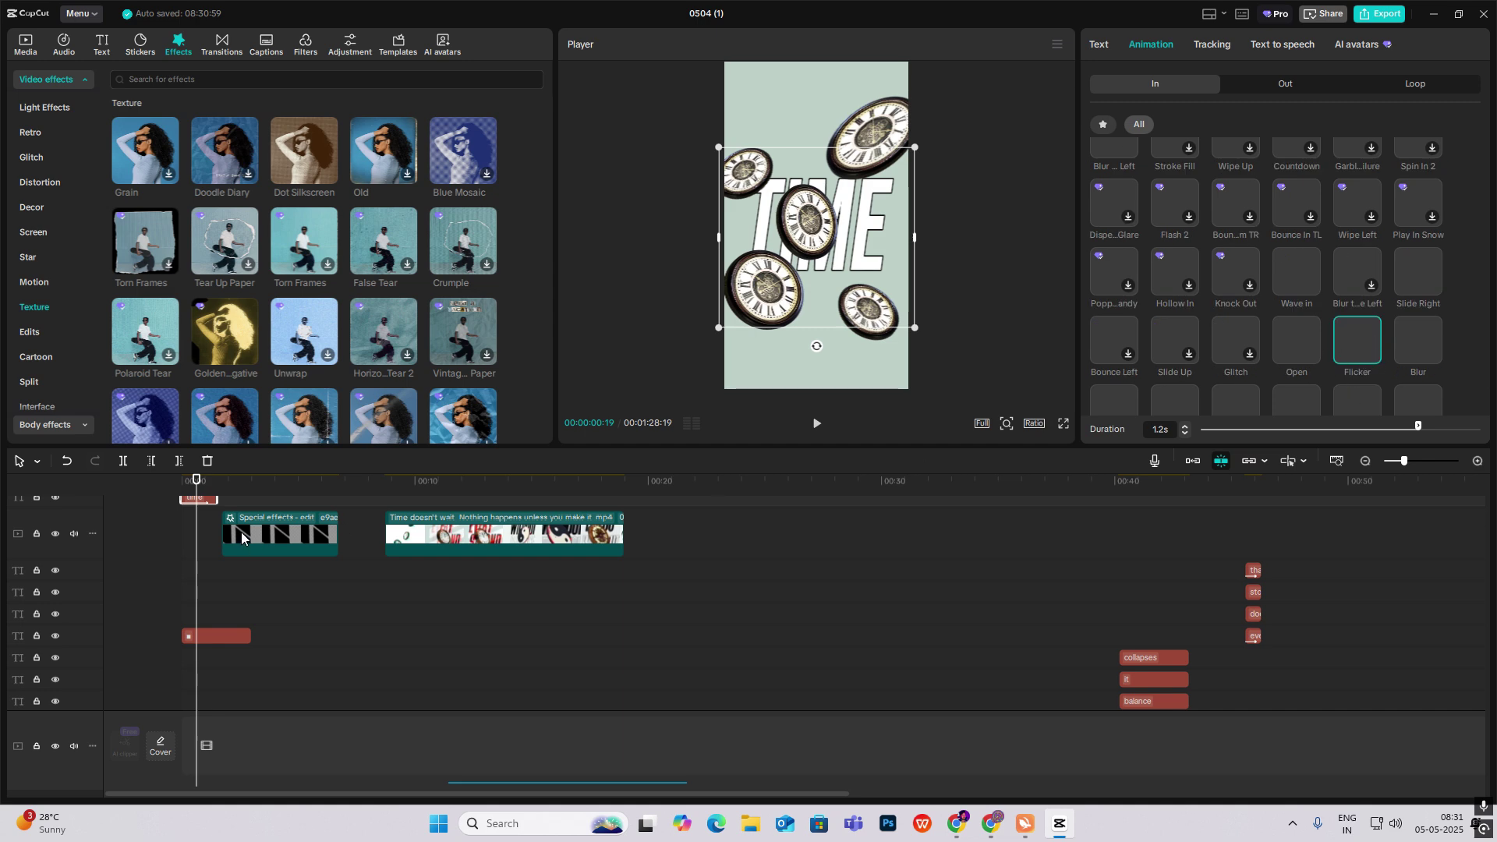
Examine the entrance animation and duration shared by the "doesn't" and "stop" texts.
{"action": "scroll", "coordinate": [241, 538], "scroll_direction": "up", "scroll_amount": 6}
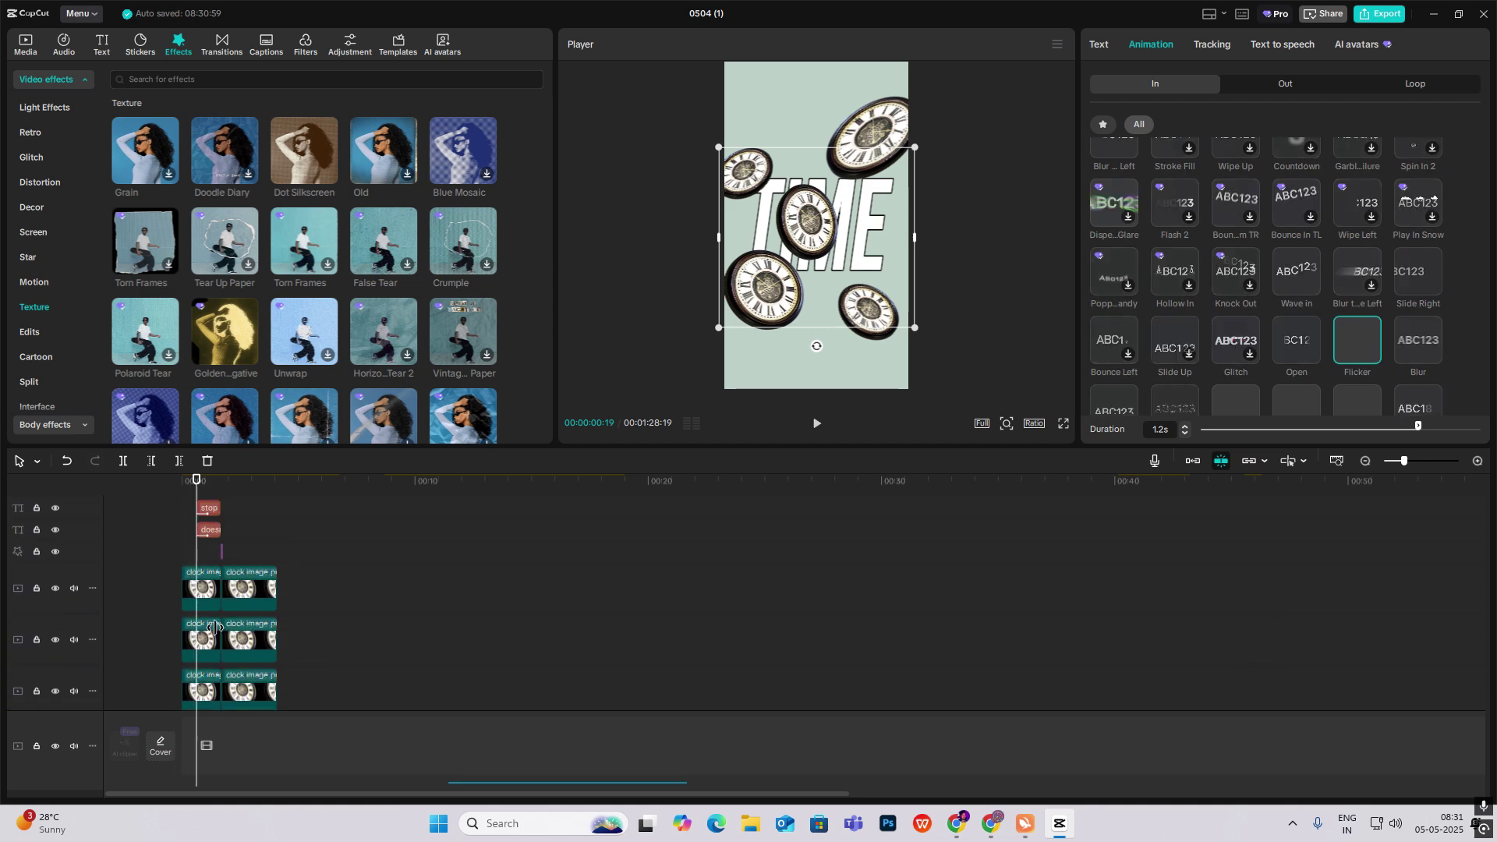
{"action": "scroll", "coordinate": [215, 624], "scroll_direction": "up", "scroll_amount": 2}
{"action": "left_click", "coordinate": [203, 588]}
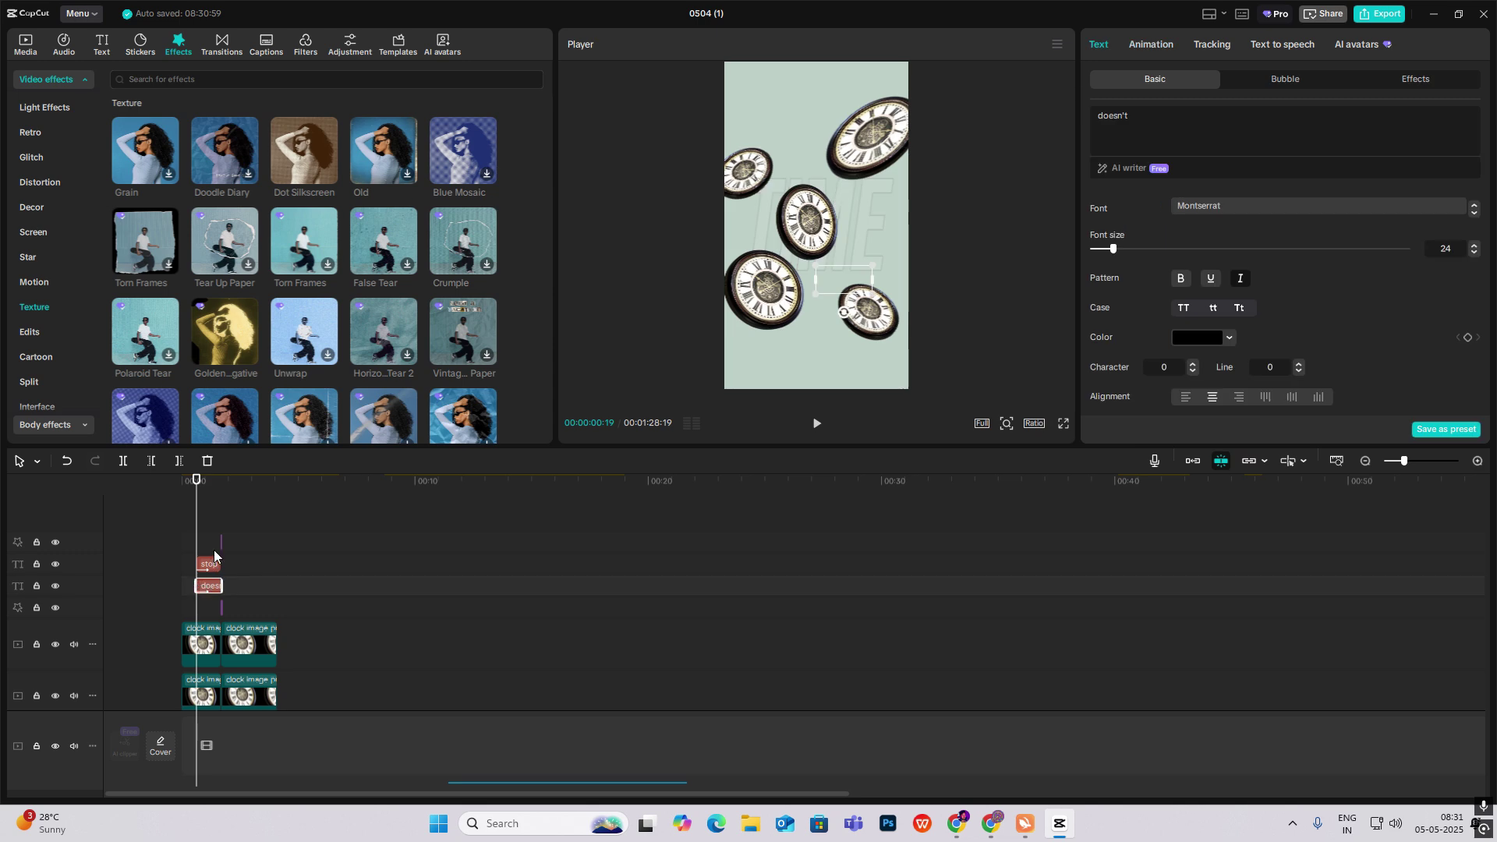
{"action": "left_click", "coordinate": [205, 562], "text": "ctrl"}
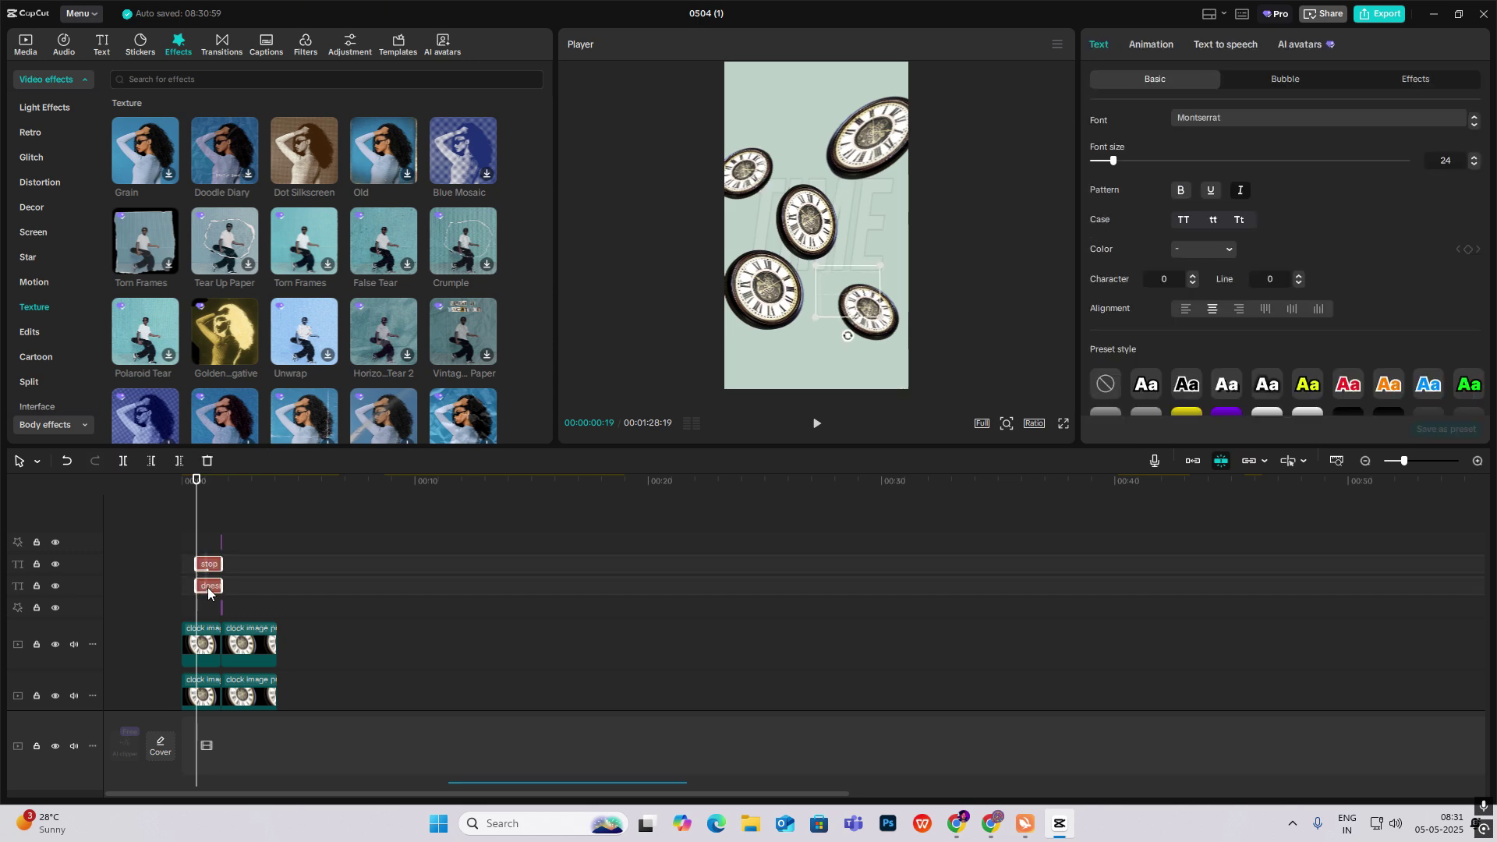
{"action": "left_click", "coordinate": [1158, 47]}
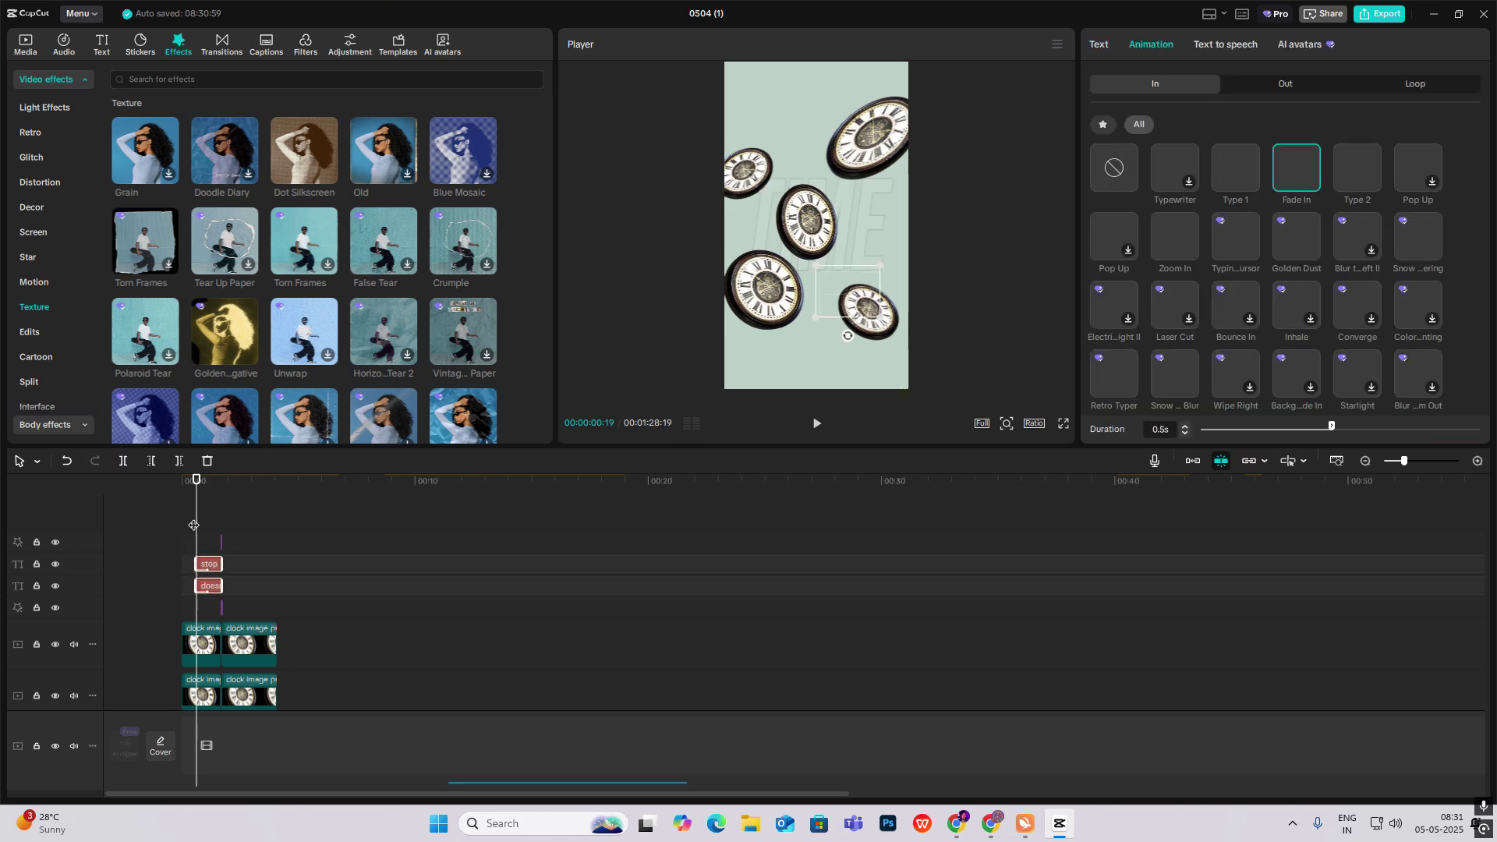
Play back the text entrance and the transition around 00:00:01:21 to check the animations with the effects.
{"action": "key", "text": "space"}
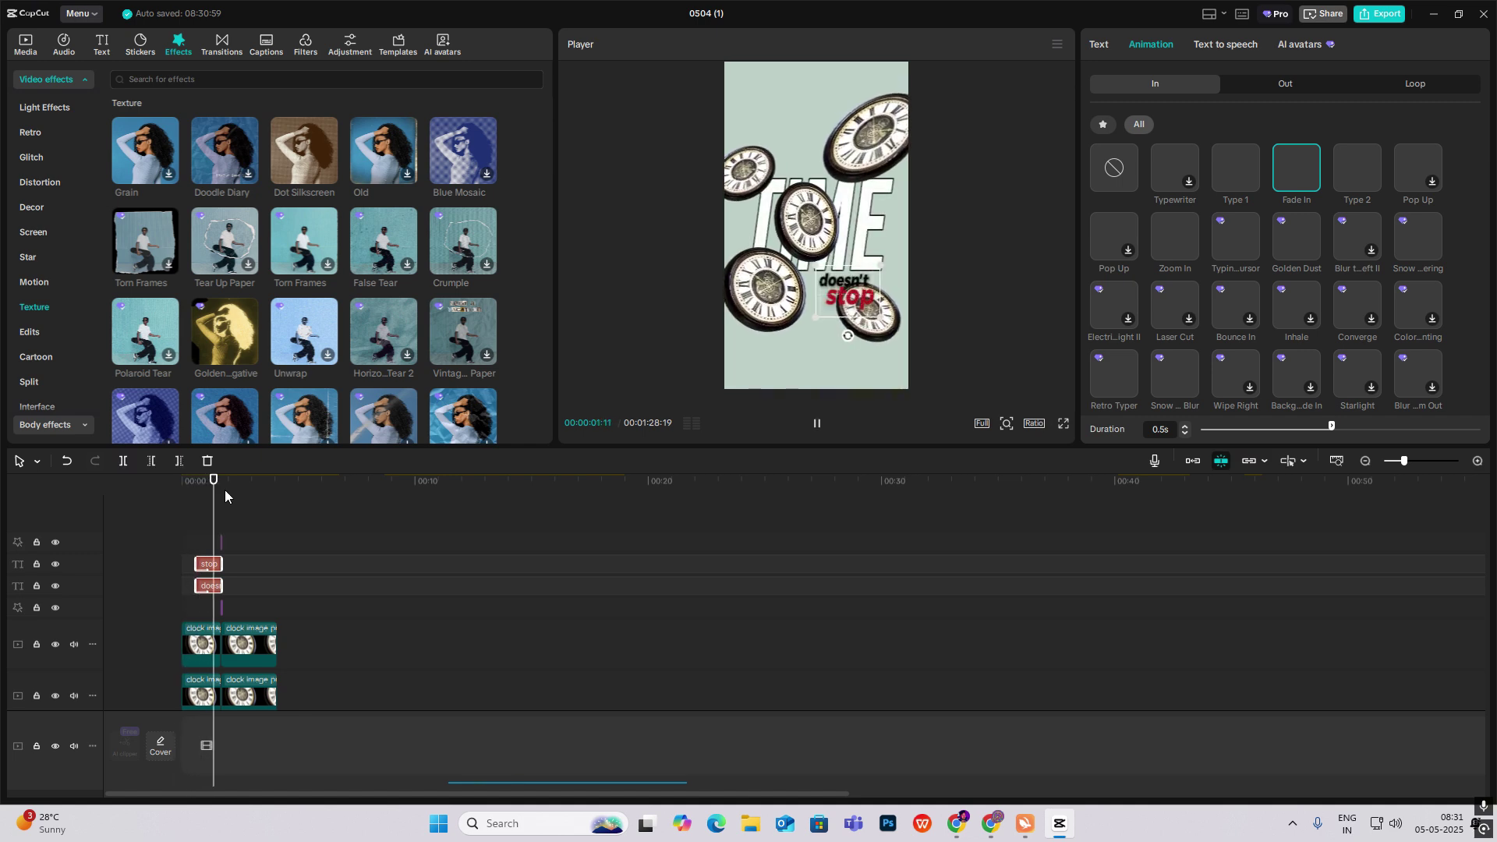
{"action": "key", "text": "space"}
{"action": "left_click", "coordinate": [217, 526]}
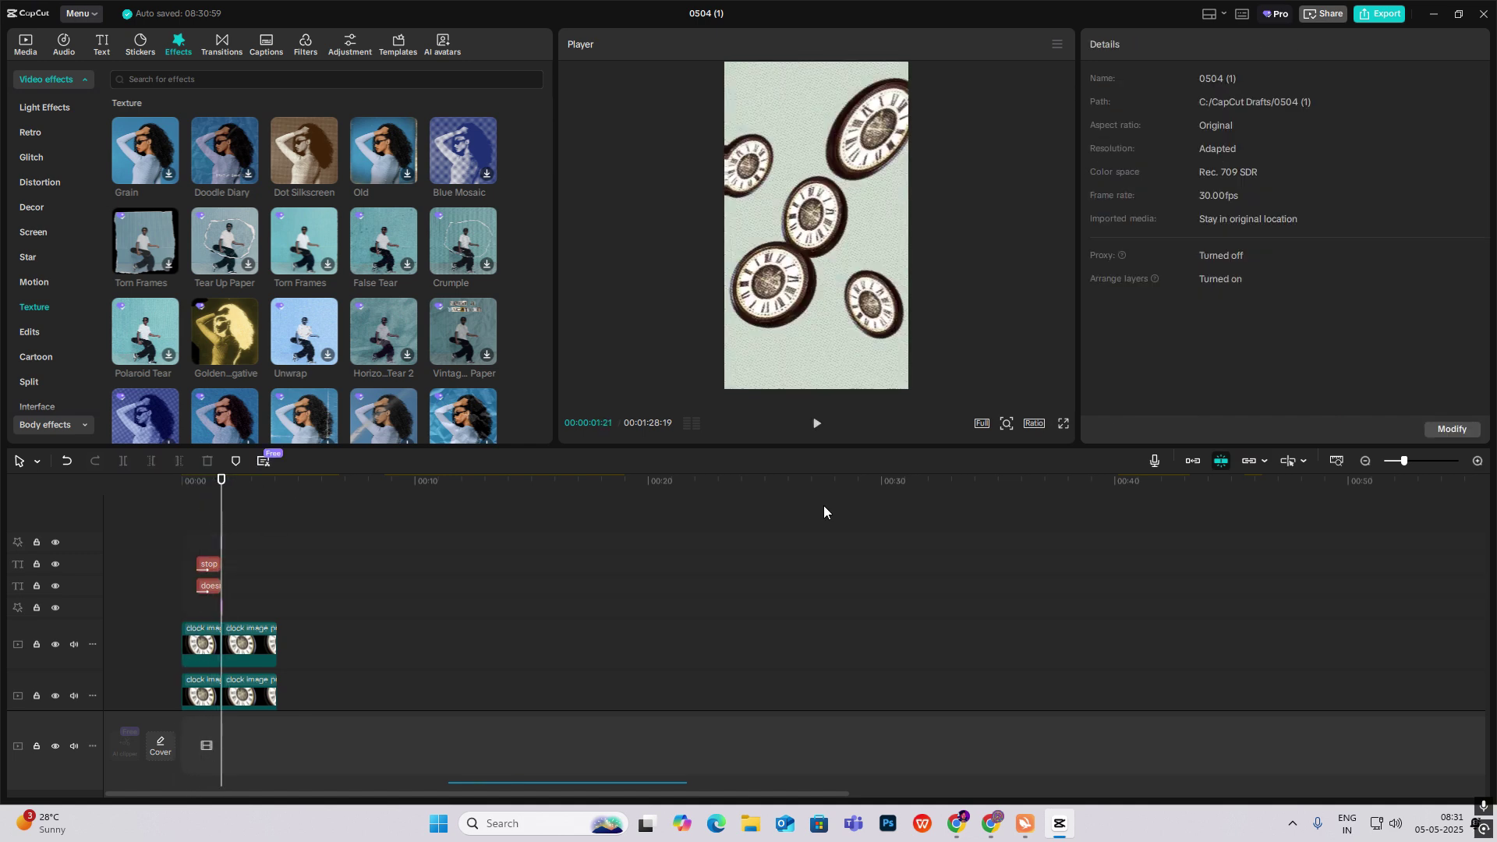
{"action": "left_click", "coordinate": [1476, 461]}
{"action": "left_click", "coordinate": [1476, 462]}
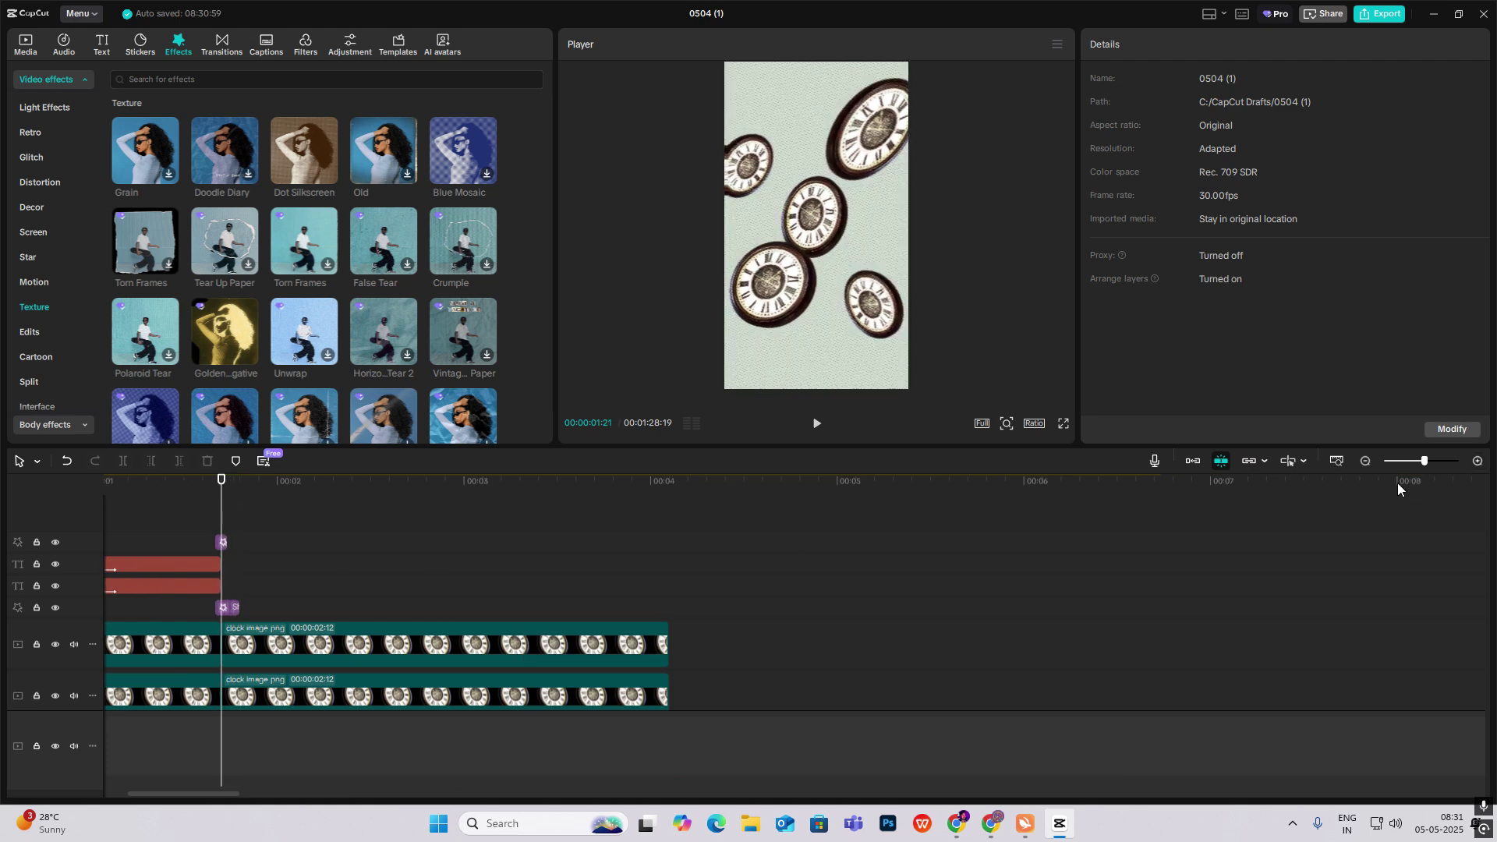
{"action": "key", "text": "space"}
{"action": "left_click_drag", "start_coordinate": [251, 540], "coordinate": [223, 535]}
{"action": "left_click", "coordinate": [1364, 460]}
{"action": "scroll", "coordinate": [629, 563], "scroll_direction": "down", "scroll_amount": 4}
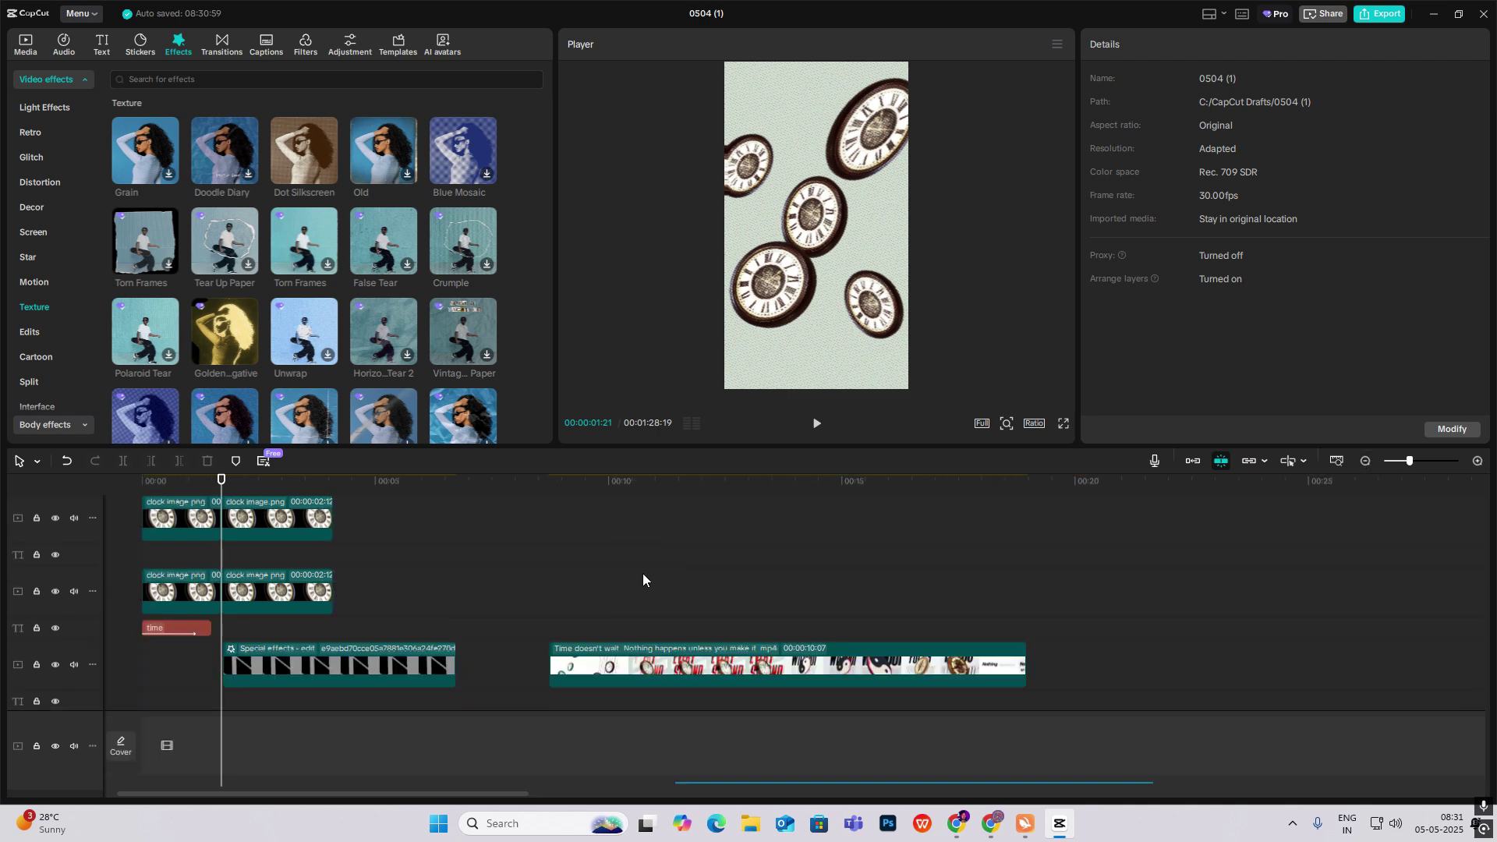
Move the "create something" and "that lasts" text clips to the clock cut at 00:00:01:21.
{"action": "left_click", "coordinate": [615, 587]}
{"action": "left_click_drag", "start_coordinate": [616, 587], "coordinate": [263, 565]}
{"action": "left_click", "coordinate": [1365, 460]}
{"action": "left_click", "coordinate": [1365, 460]}
{"action": "left_click", "coordinate": [714, 545]}
{"action": "scroll", "coordinate": [789, 610], "scroll_direction": "up", "scroll_amount": 4}
{"action": "left_click", "coordinate": [789, 611]}
{"action": "scroll", "coordinate": [789, 611], "scroll_direction": "down", "scroll_amount": 1}
{"action": "left_click", "coordinate": [773, 681], "text": "ctrl"}
{"action": "left_click_drag", "start_coordinate": [772, 682], "coordinate": [230, 628]}
{"action": "scroll", "coordinate": [404, 614], "scroll_direction": "down", "scroll_amount": 3}
{"action": "scroll", "coordinate": [237, 581], "scroll_direction": "up", "scroll_amount": 1}
Place both moved texts on tracks above the clocks, starting exactly where "doesn't stop" ends, and scrub to 00:00:02:04.
{"action": "key", "text": "ctrl+z"}
{"action": "key", "text": "ctrl+z"}
{"action": "key", "text": "ctrl+z"}
{"action": "key", "text": "ctrl+z"}
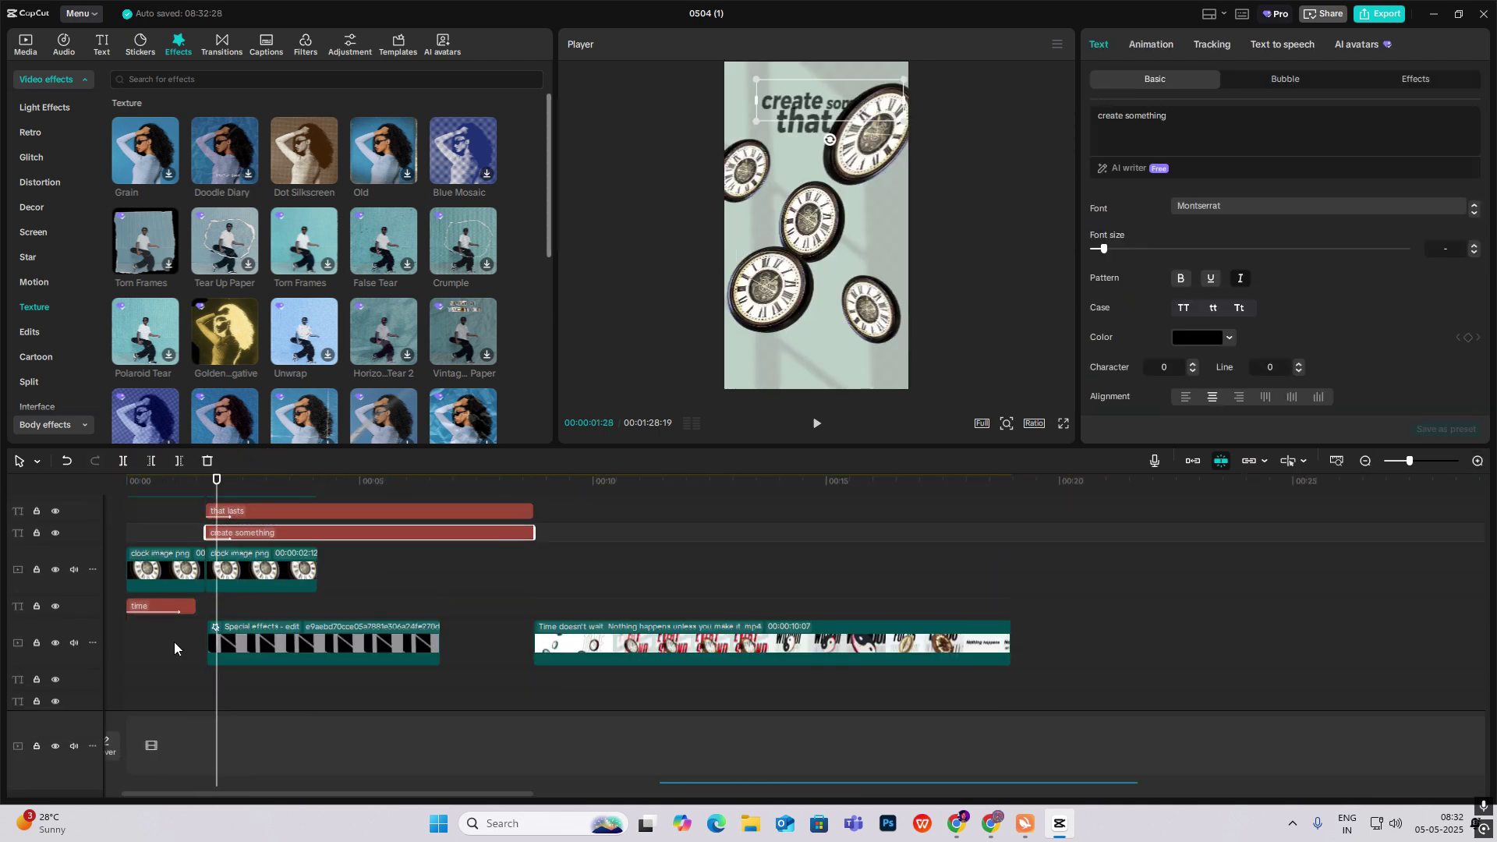
{"action": "key", "text": "ctrl+z"}
{"action": "key", "text": "ctrl+z"}
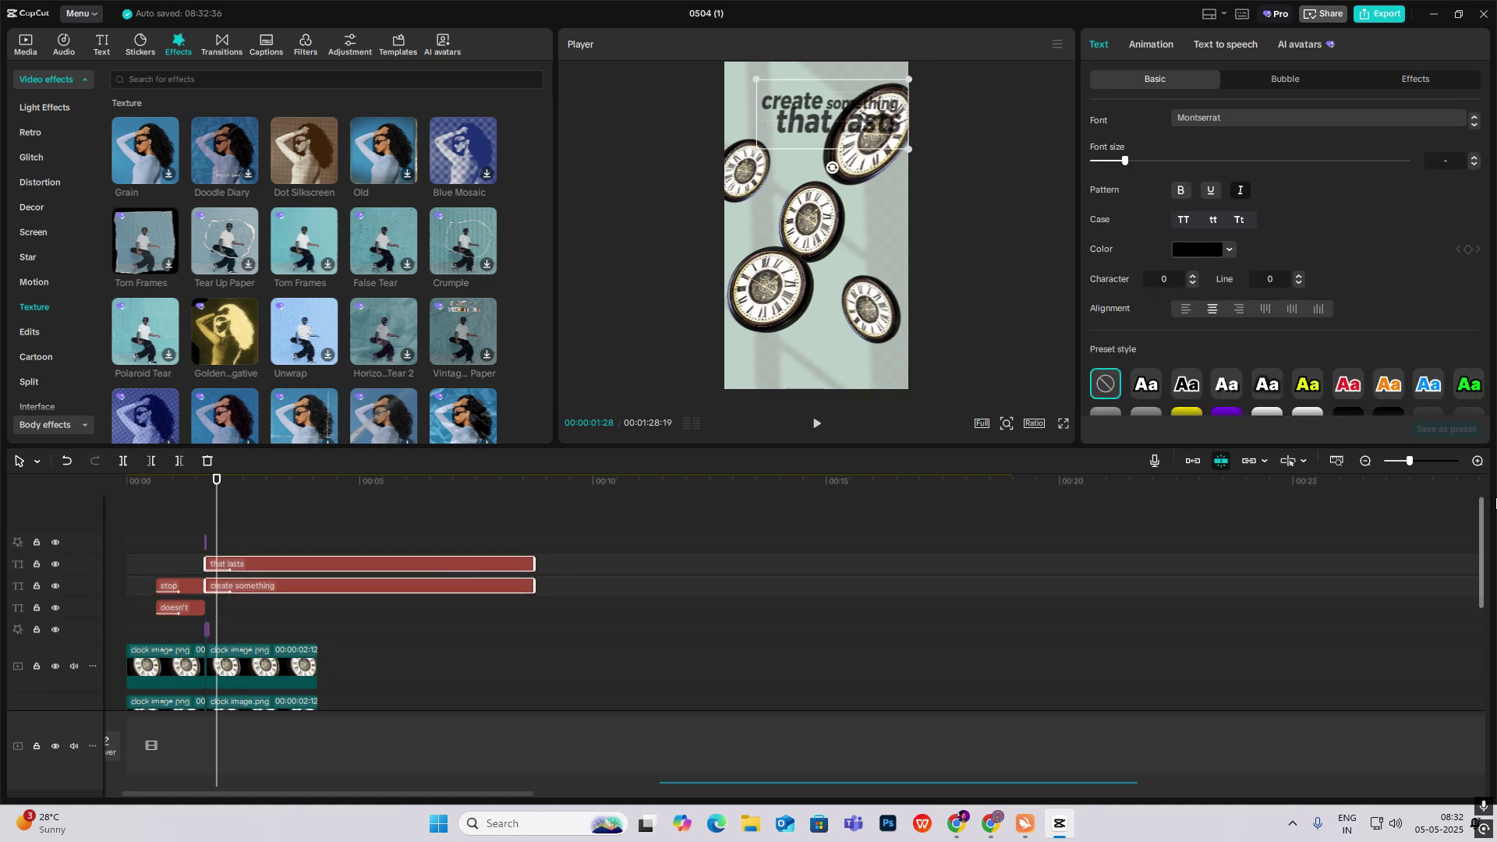
{"action": "left_click", "coordinate": [1478, 462]}
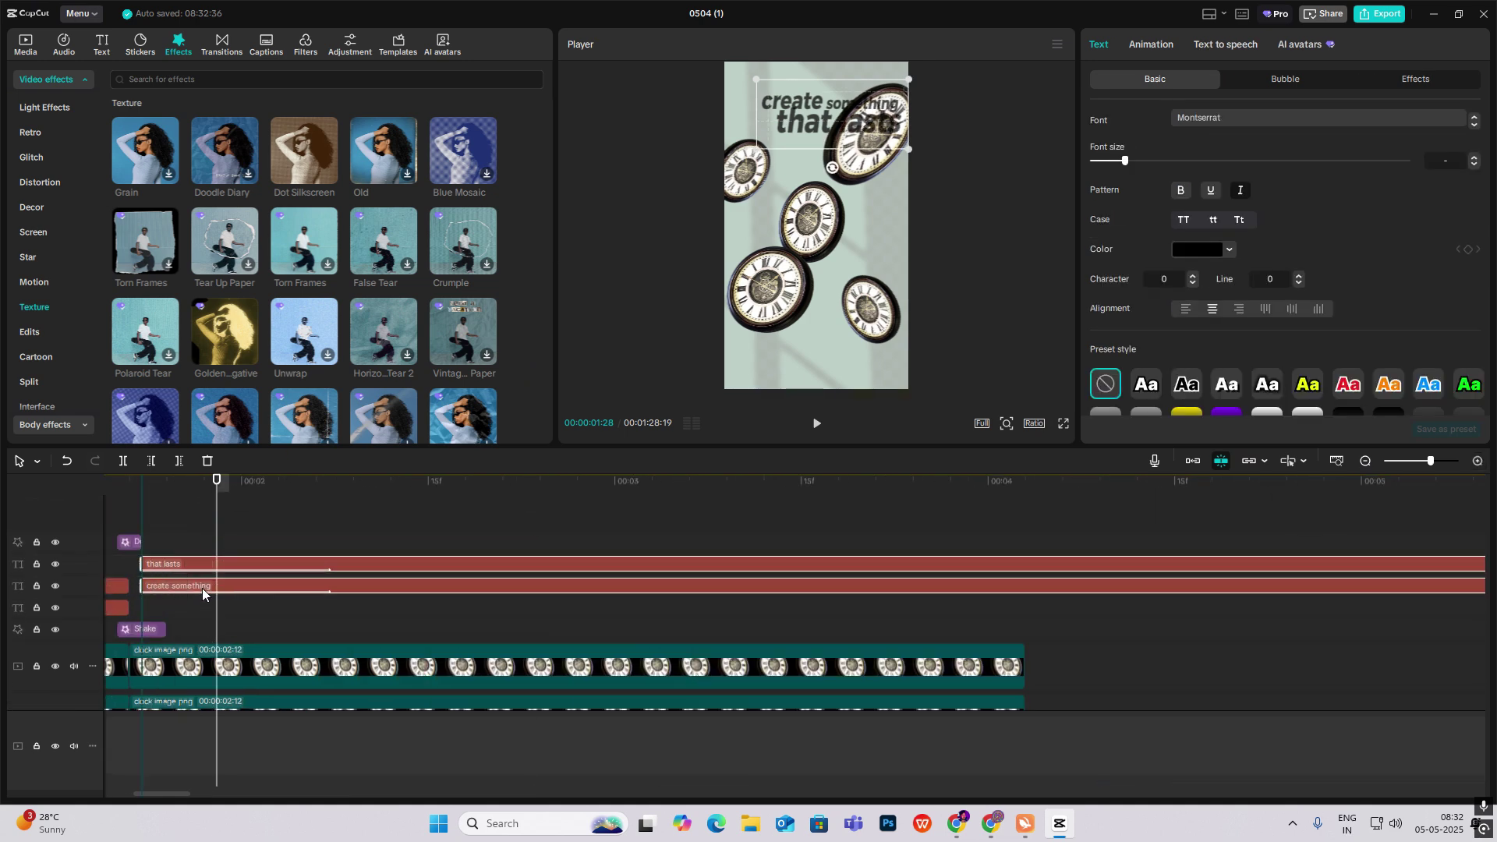
{"action": "left_click_drag", "start_coordinate": [124, 508], "coordinate": [977, 577]}
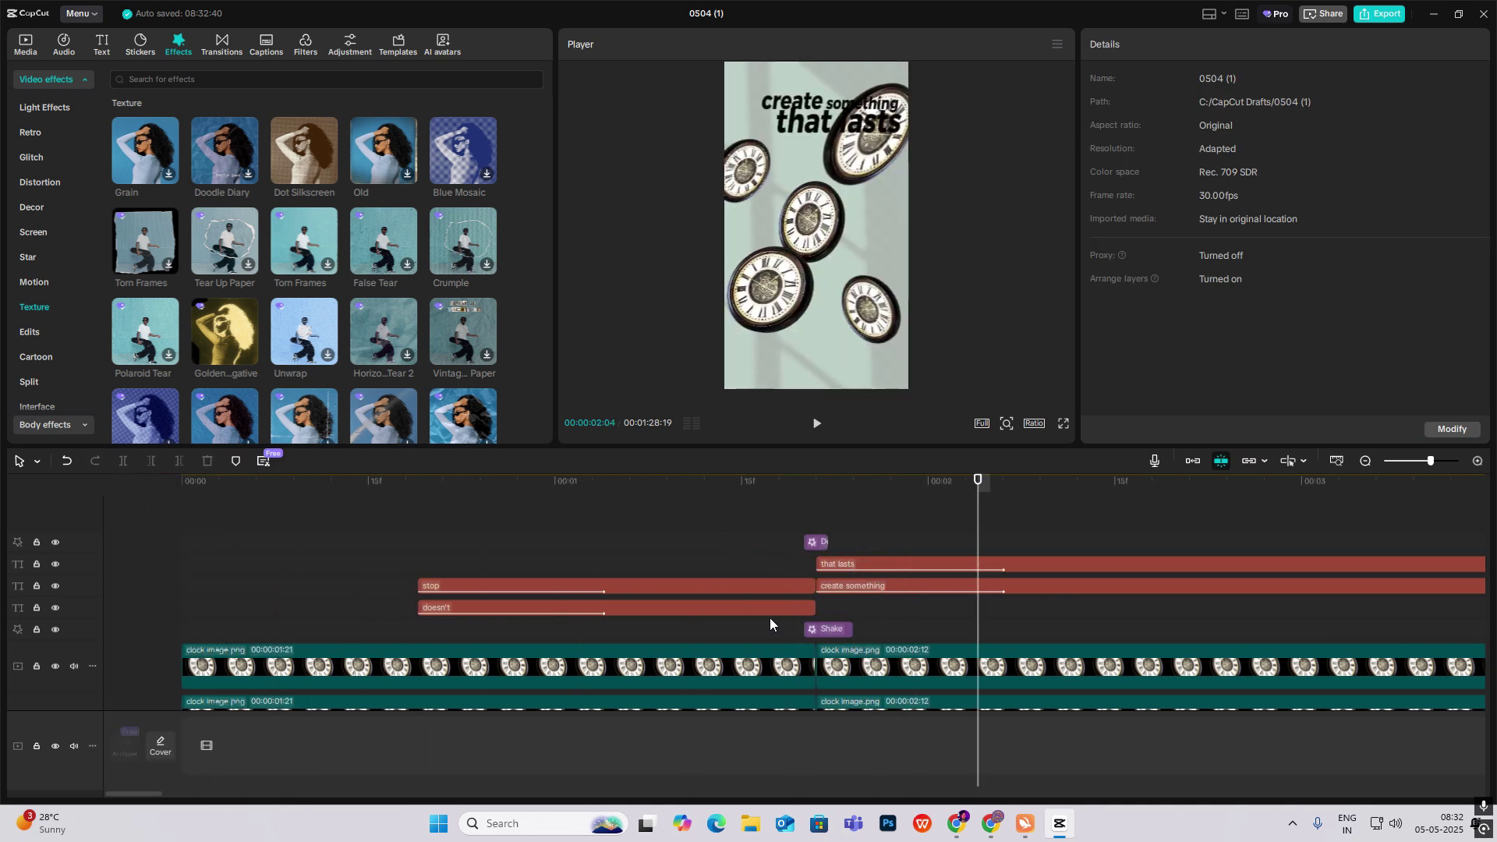
Paste a copy of the "every second" text at 00:00:01:09 and extend its end to about 00:00:06.
{"action": "scroll", "coordinate": [774, 611], "scroll_direction": "down", "scroll_amount": 2}
{"action": "left_click", "coordinate": [1365, 461]}
{"action": "scroll", "coordinate": [1106, 636], "scroll_direction": "down", "scroll_amount": 5}
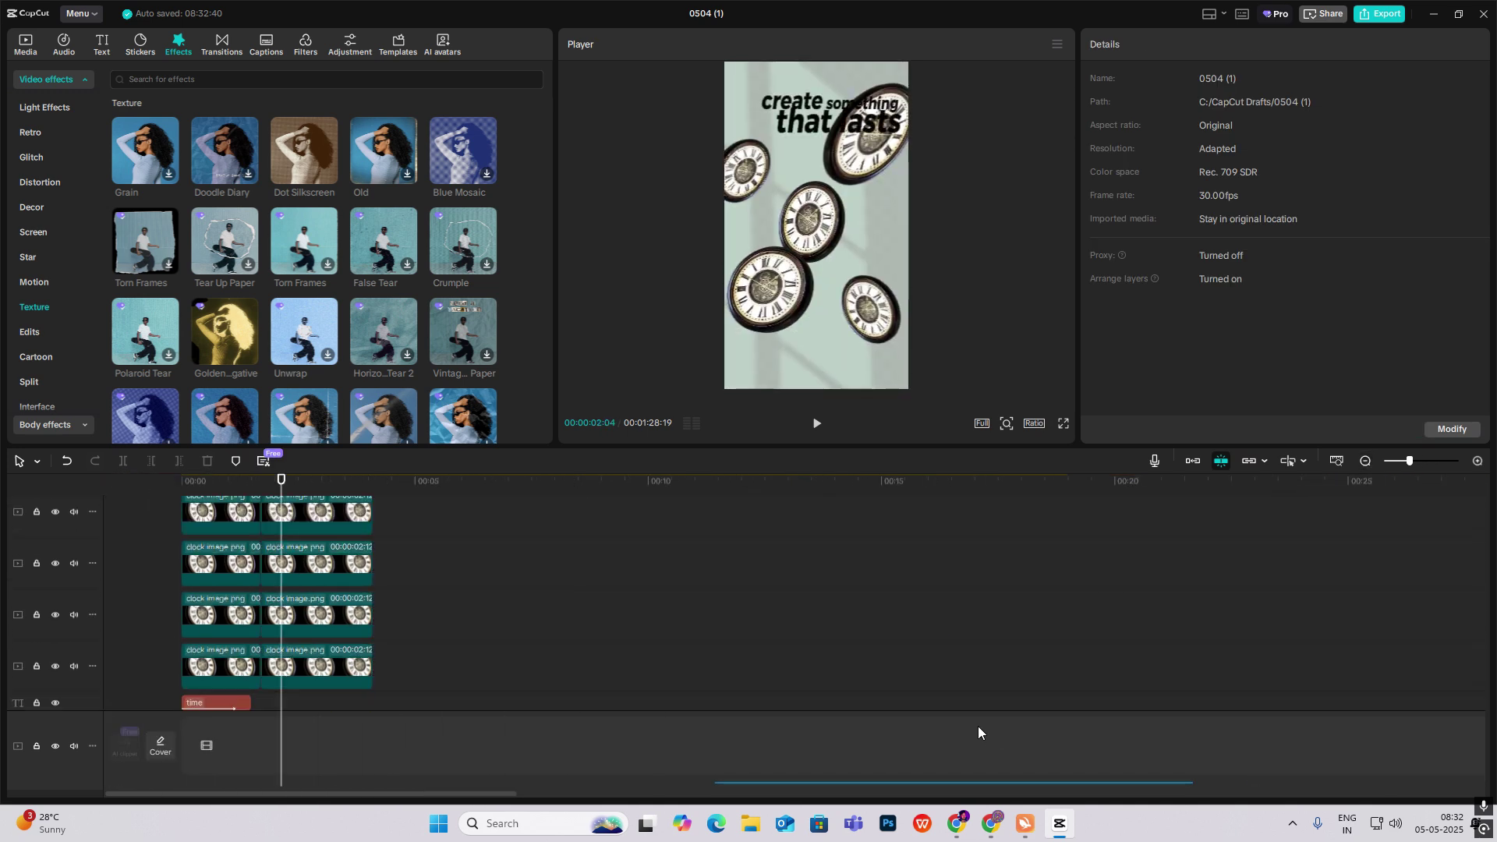
{"action": "left_click", "coordinate": [1359, 461]}
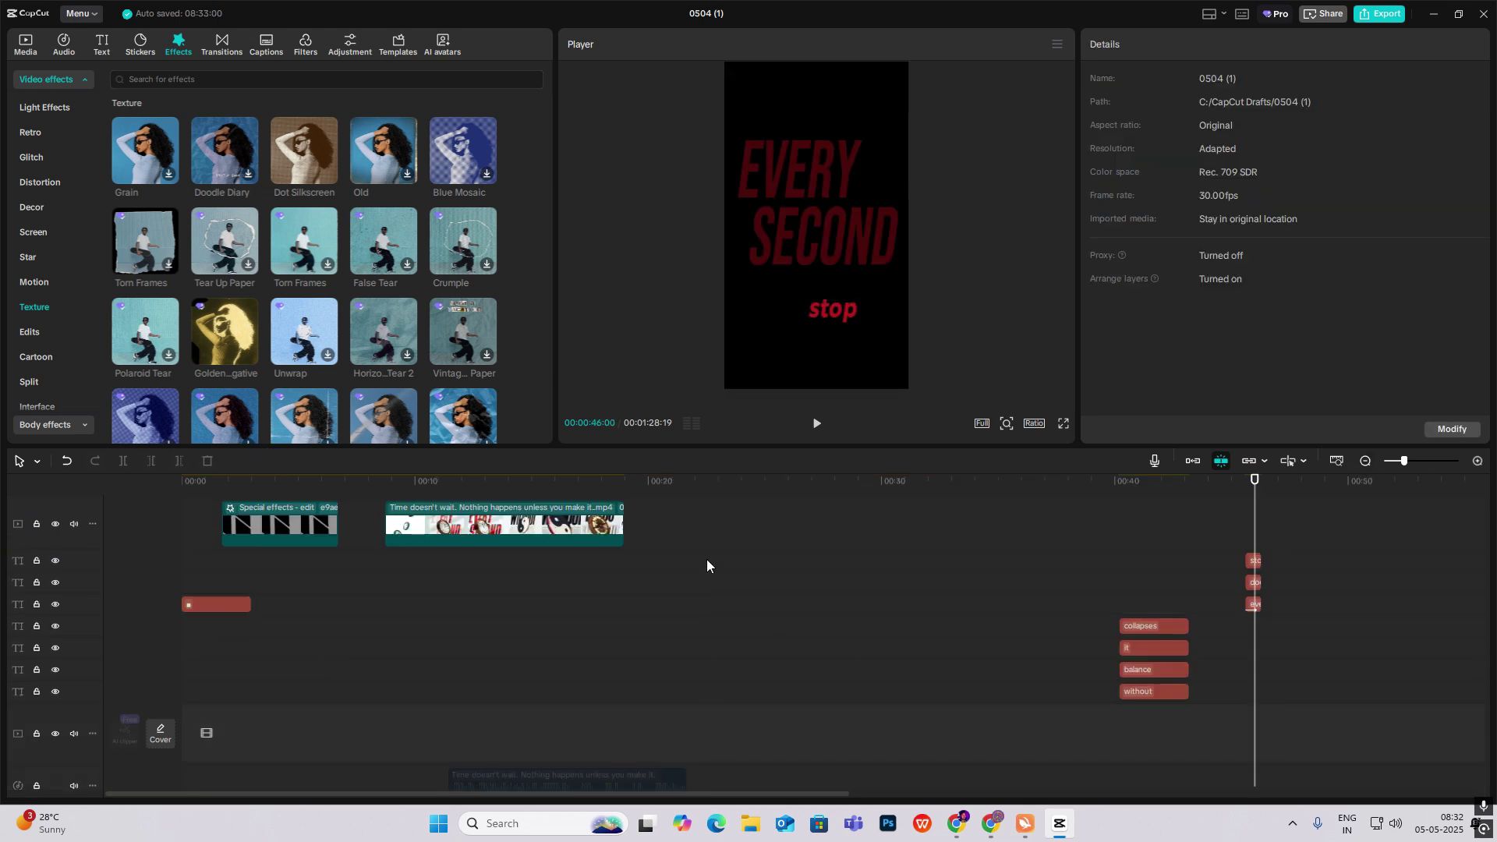
{"action": "left_click", "coordinate": [212, 586]}
{"action": "scroll", "coordinate": [280, 574], "scroll_direction": "up", "scroll_amount": 5}
{"action": "key", "text": "ctrl+v"}
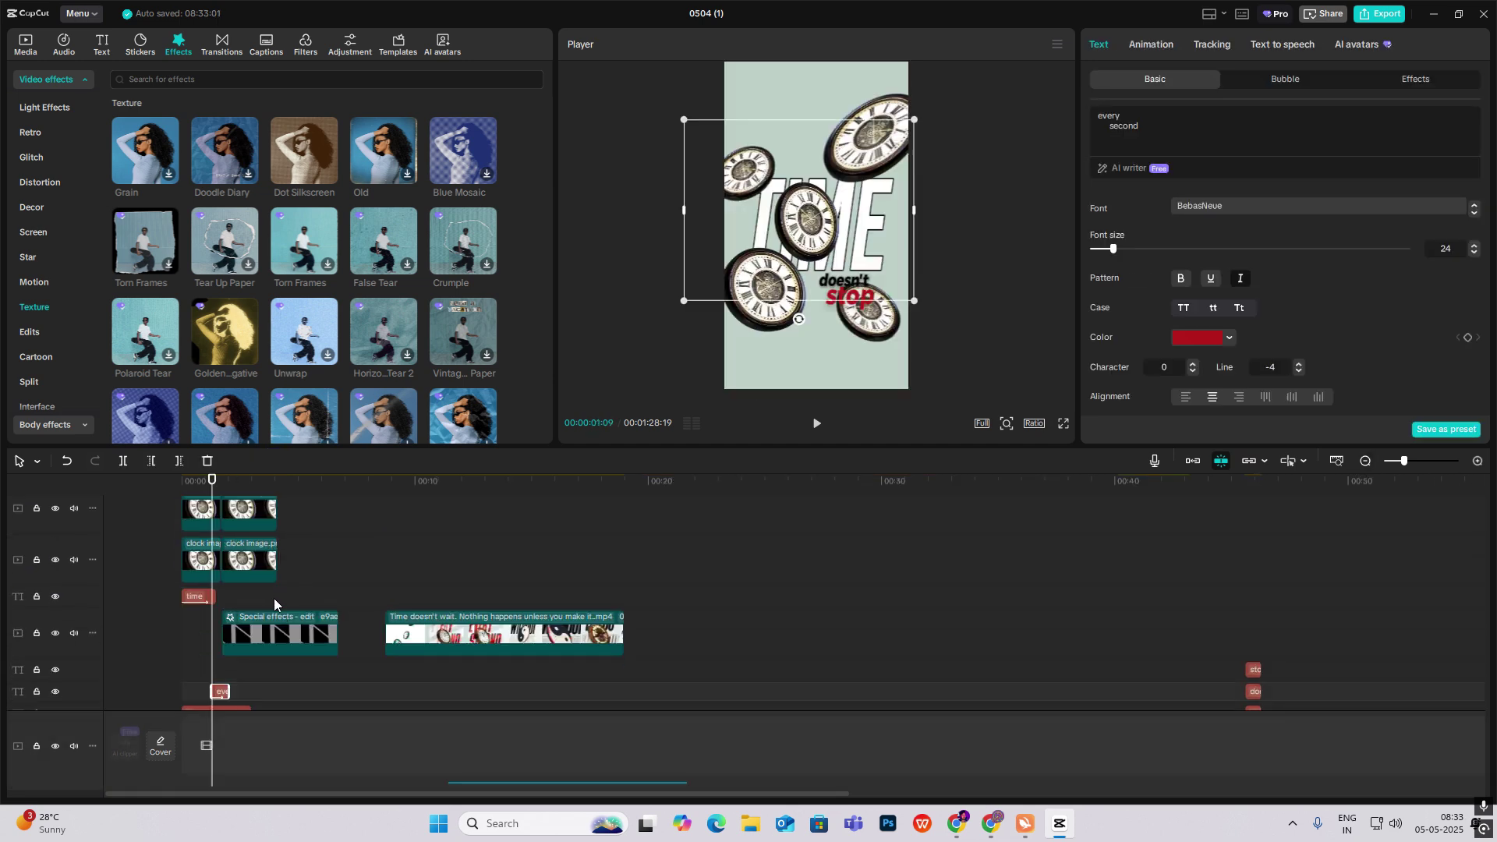
{"action": "left_click_drag", "start_coordinate": [232, 692], "coordinate": [319, 692]}
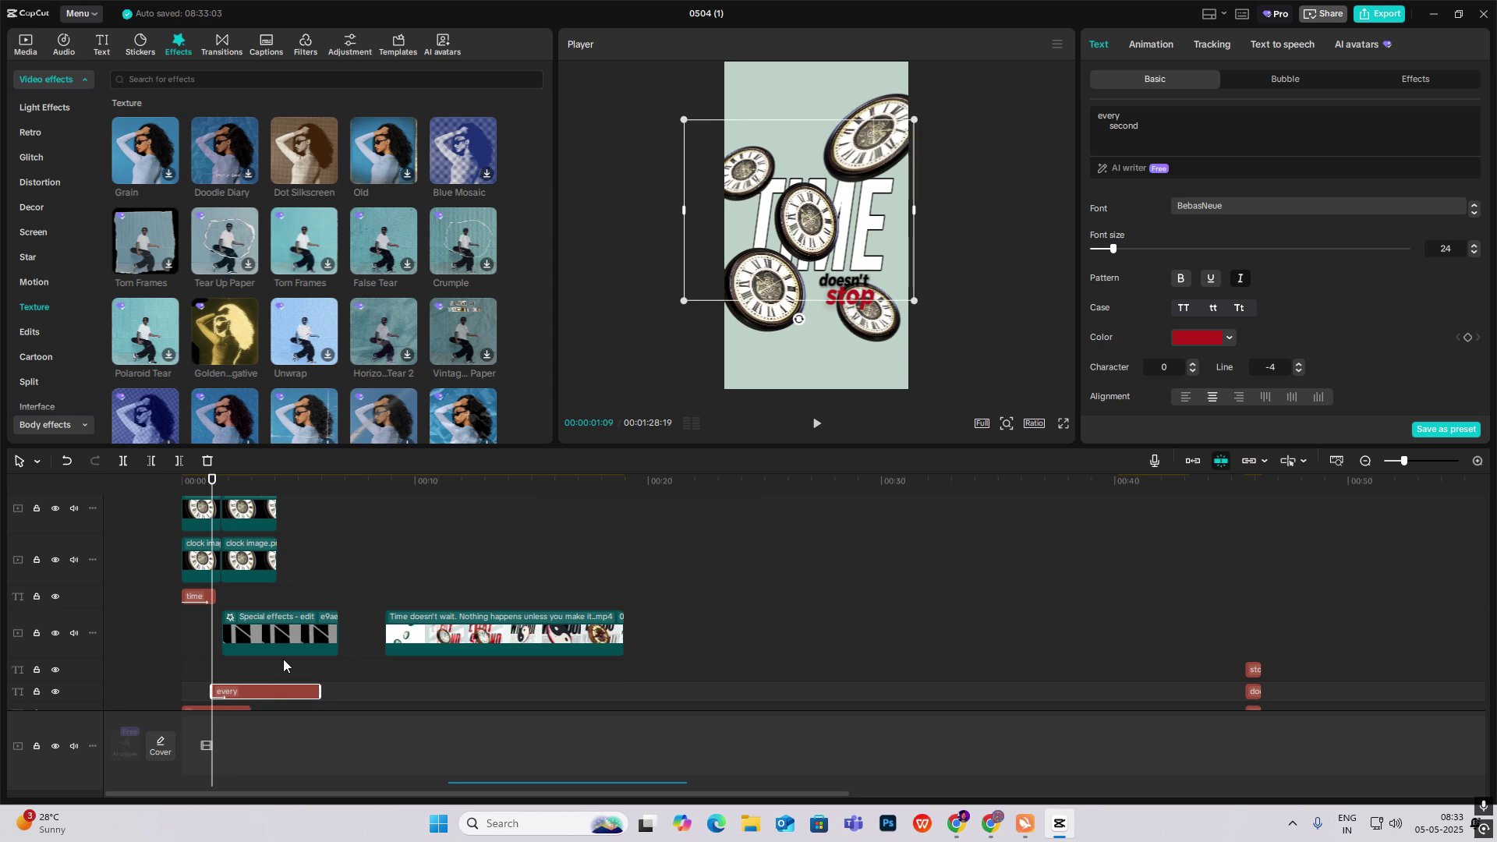
Move the "every second" clip onto the TIME text's track, aligning its start with the clock cut at 00:00:01:21.
{"action": "left_click", "coordinate": [228, 598]}
{"action": "left_click_drag", "start_coordinate": [264, 698], "coordinate": [277, 604]}
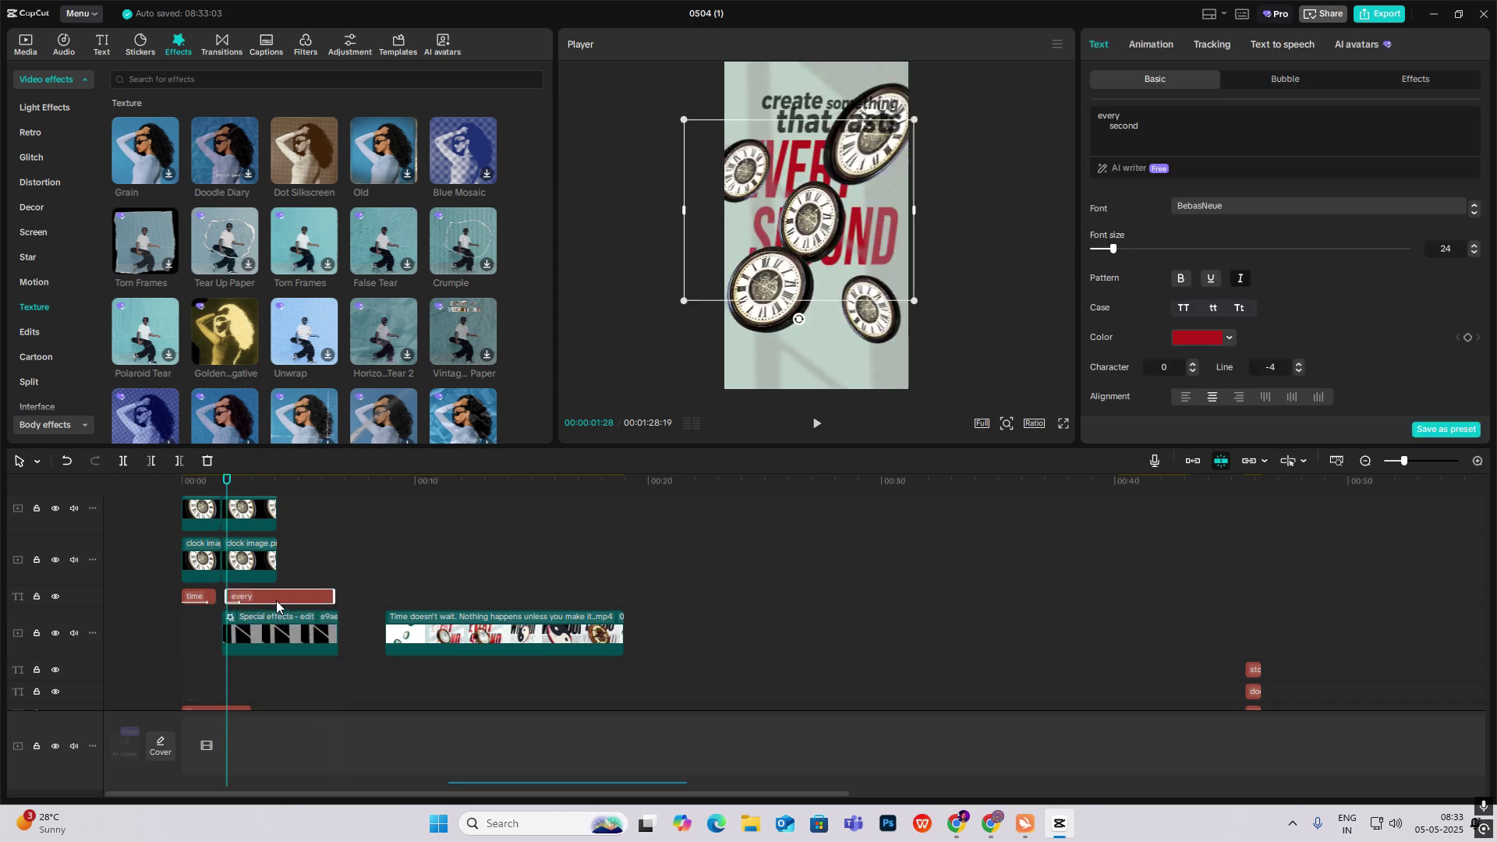
{"action": "left_click", "coordinate": [222, 608]}
{"action": "left_click", "coordinate": [1478, 462]}
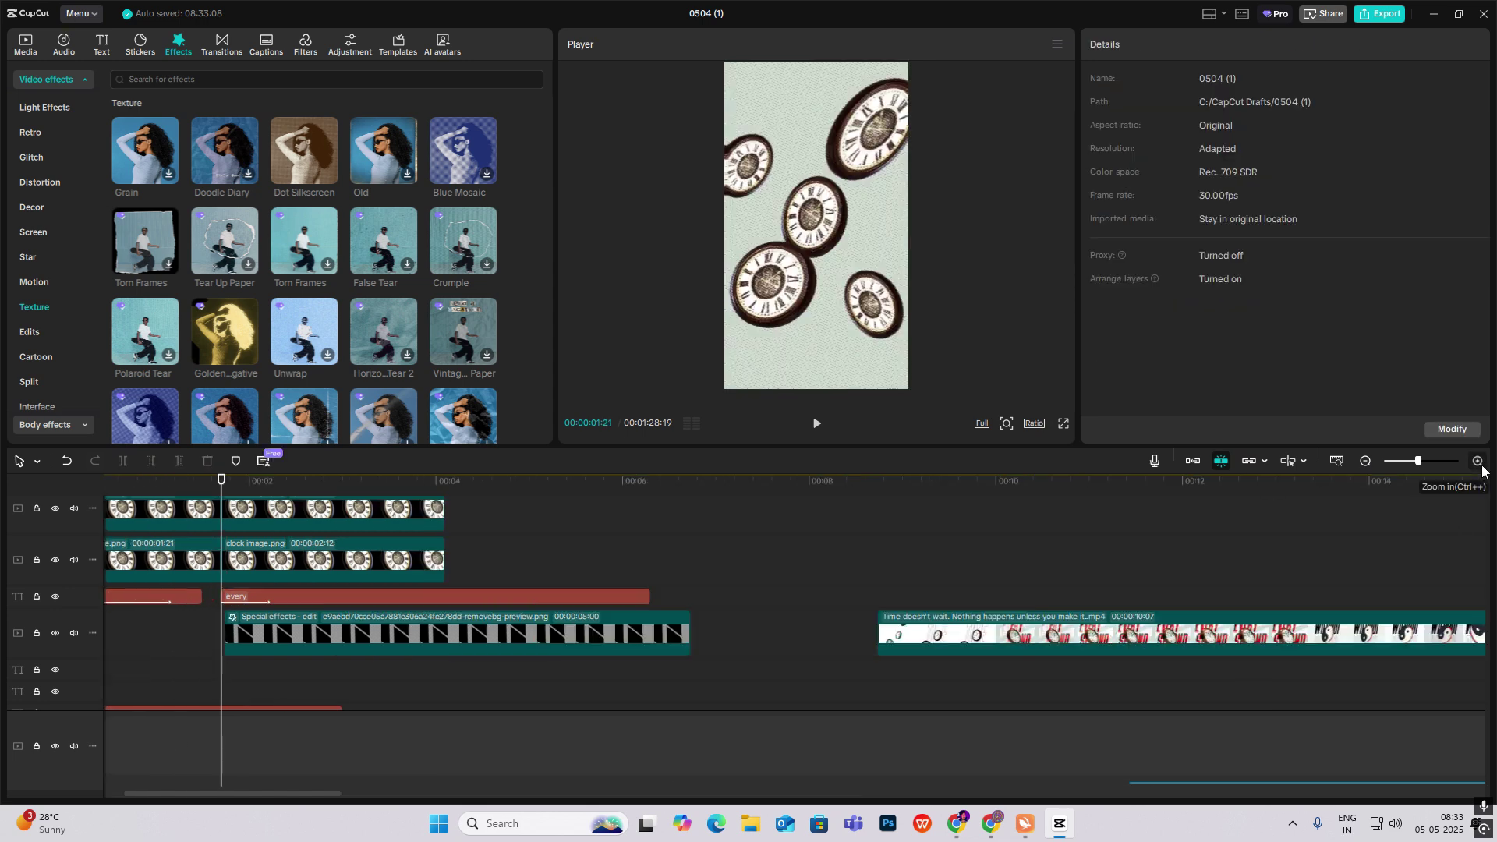
At 00:00:02:08, enlarge the "every second" text slightly and lower it in the frame beneath "that lasts".
{"action": "left_click_drag", "start_coordinate": [220, 675], "coordinate": [382, 661]}
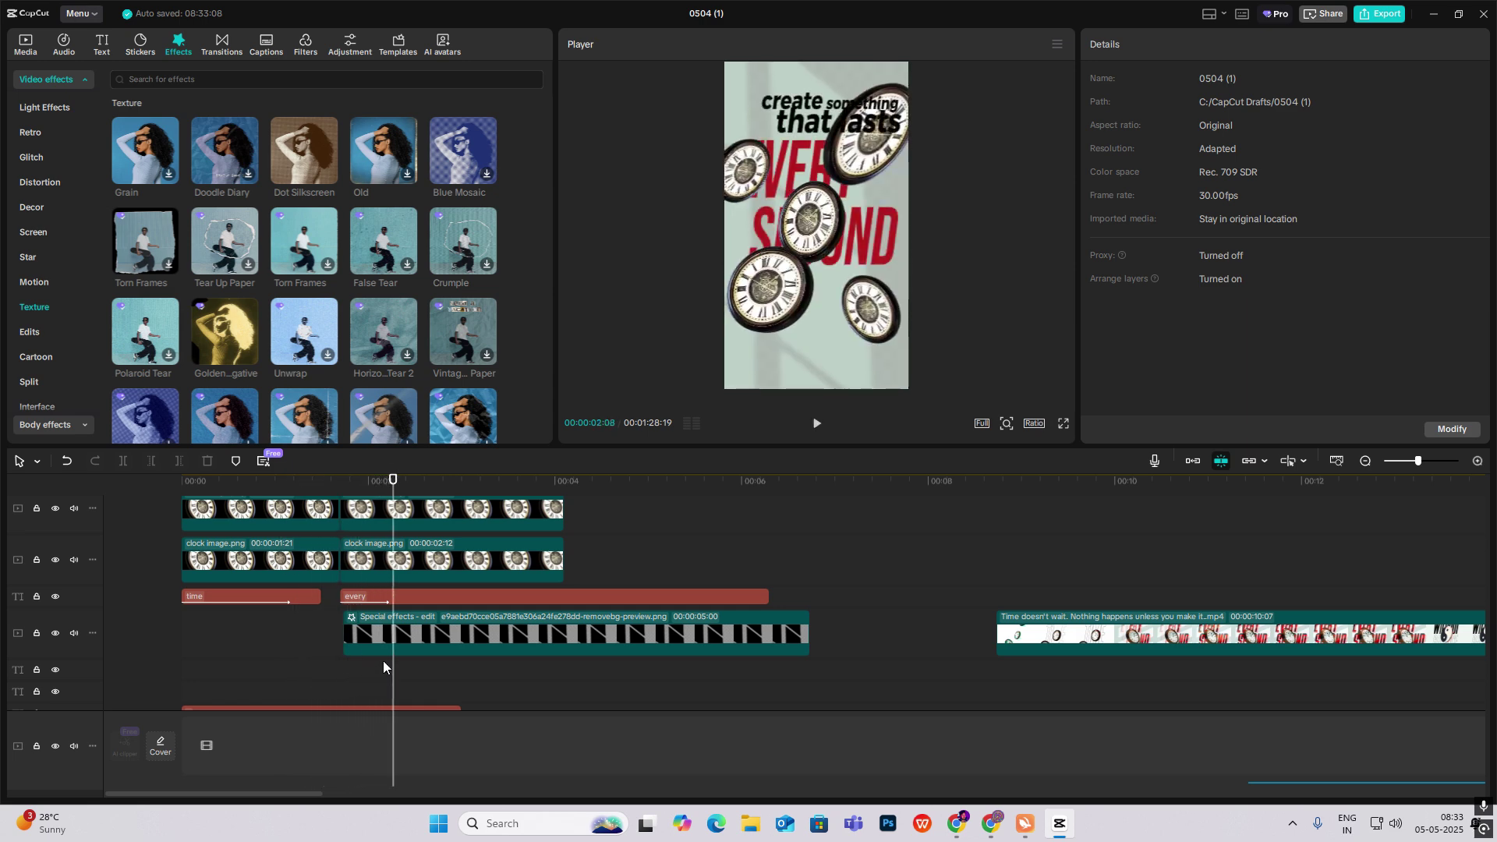
{"action": "left_click", "coordinate": [385, 598]}
{"action": "left_click_drag", "start_coordinate": [920, 308], "coordinate": [922, 309]}
{"action": "left_click_drag", "start_coordinate": [841, 267], "coordinate": [845, 296]}
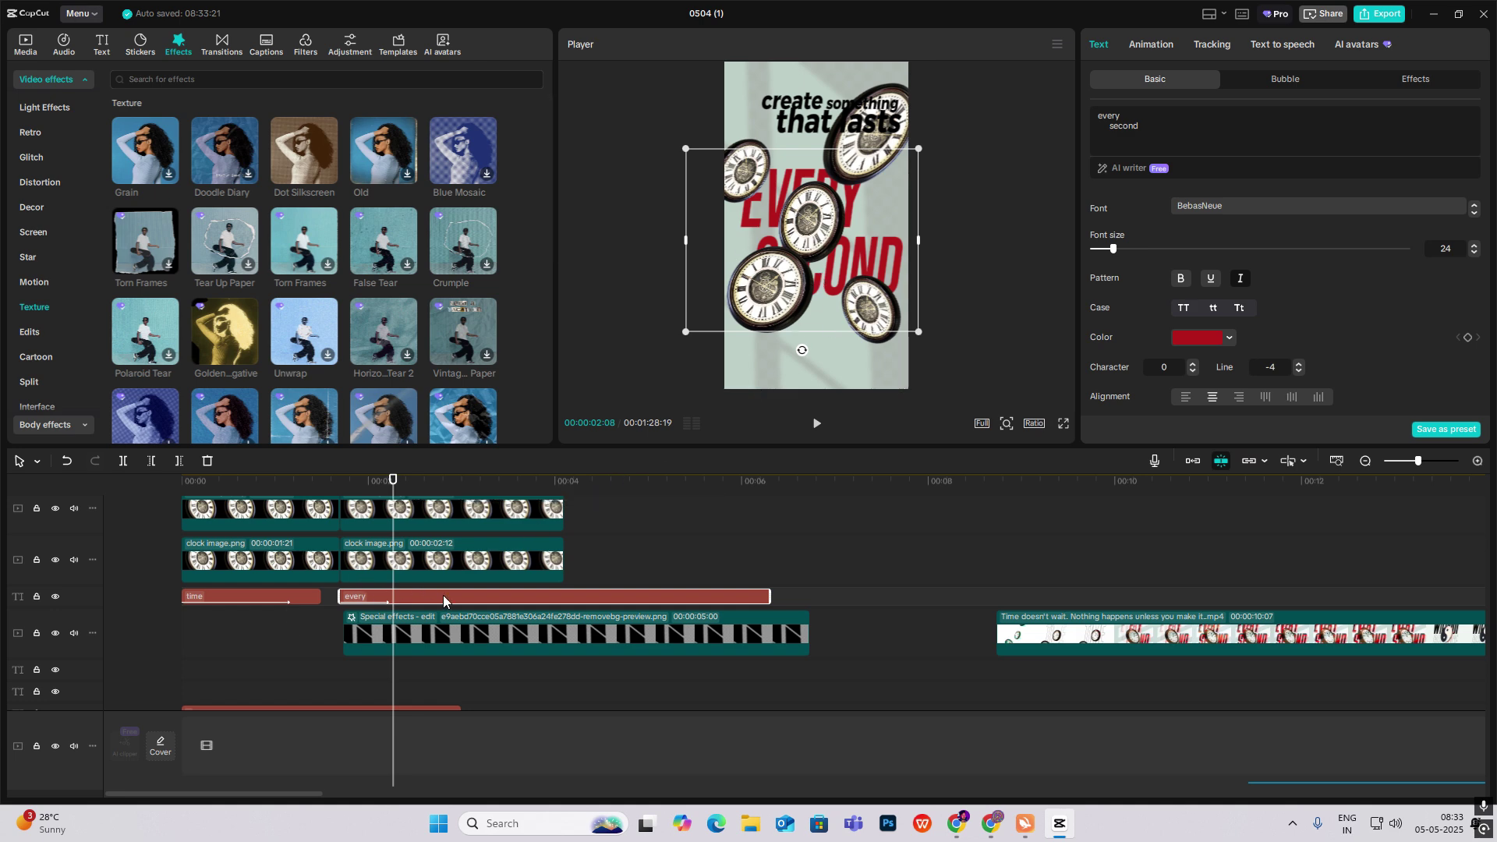
Scrub the opening up to 00:00:01:21 to review the clocks, effects and newly placed text clips.
{"action": "scroll", "coordinate": [443, 601], "scroll_direction": "down", "scroll_amount": 5}
{"action": "left_click", "coordinate": [479, 562]}
{"action": "left_click_drag", "start_coordinate": [486, 533], "coordinate": [194, 534]}
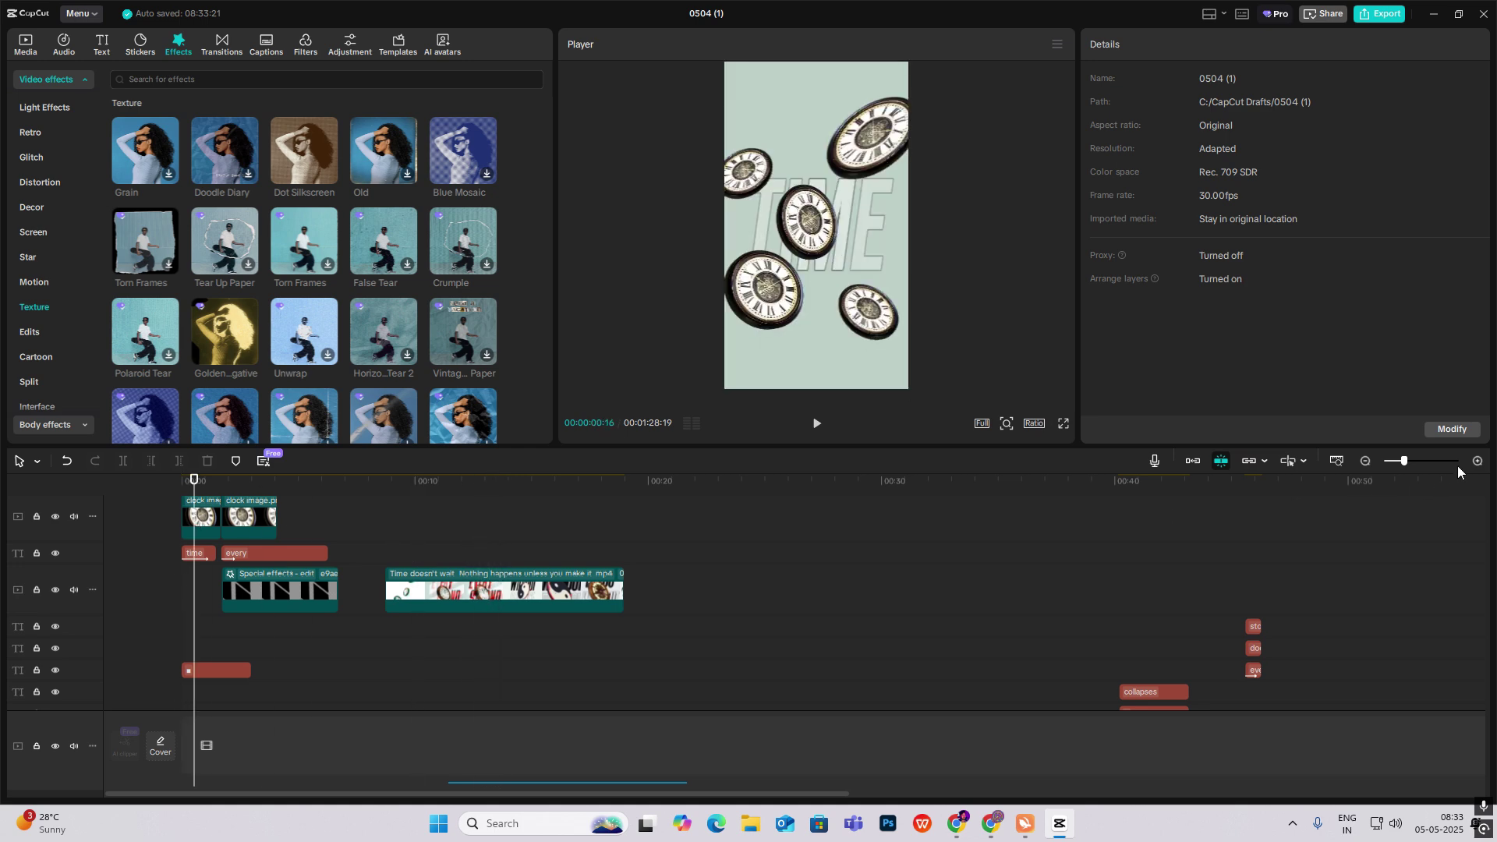
{"action": "left_click", "coordinate": [1418, 461]}
{"action": "scroll", "coordinate": [208, 583], "scroll_direction": "up", "scroll_amount": 4}
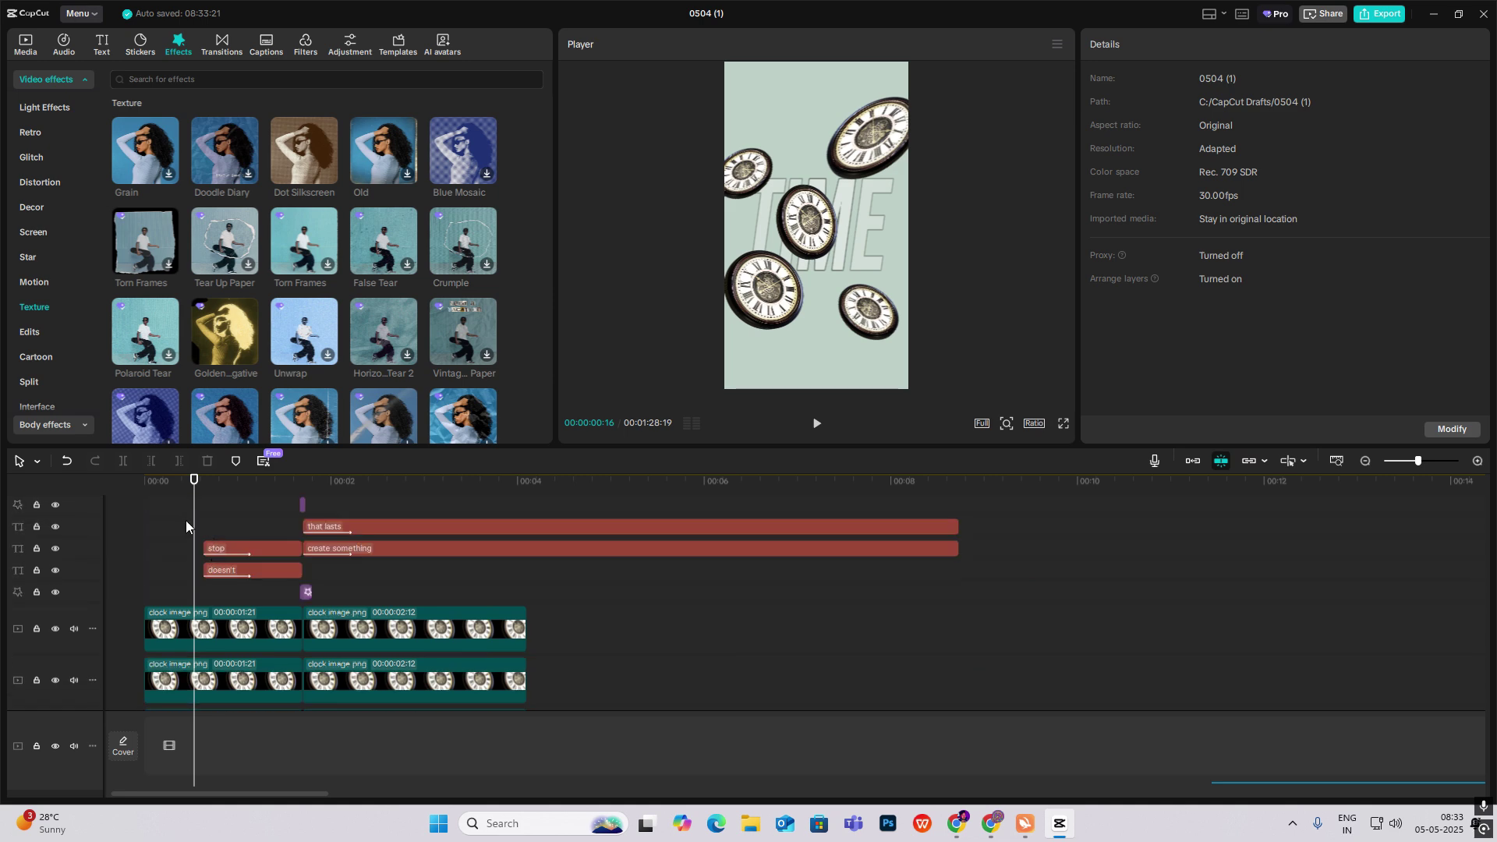
{"action": "left_click_drag", "start_coordinate": [189, 528], "coordinate": [344, 594]}
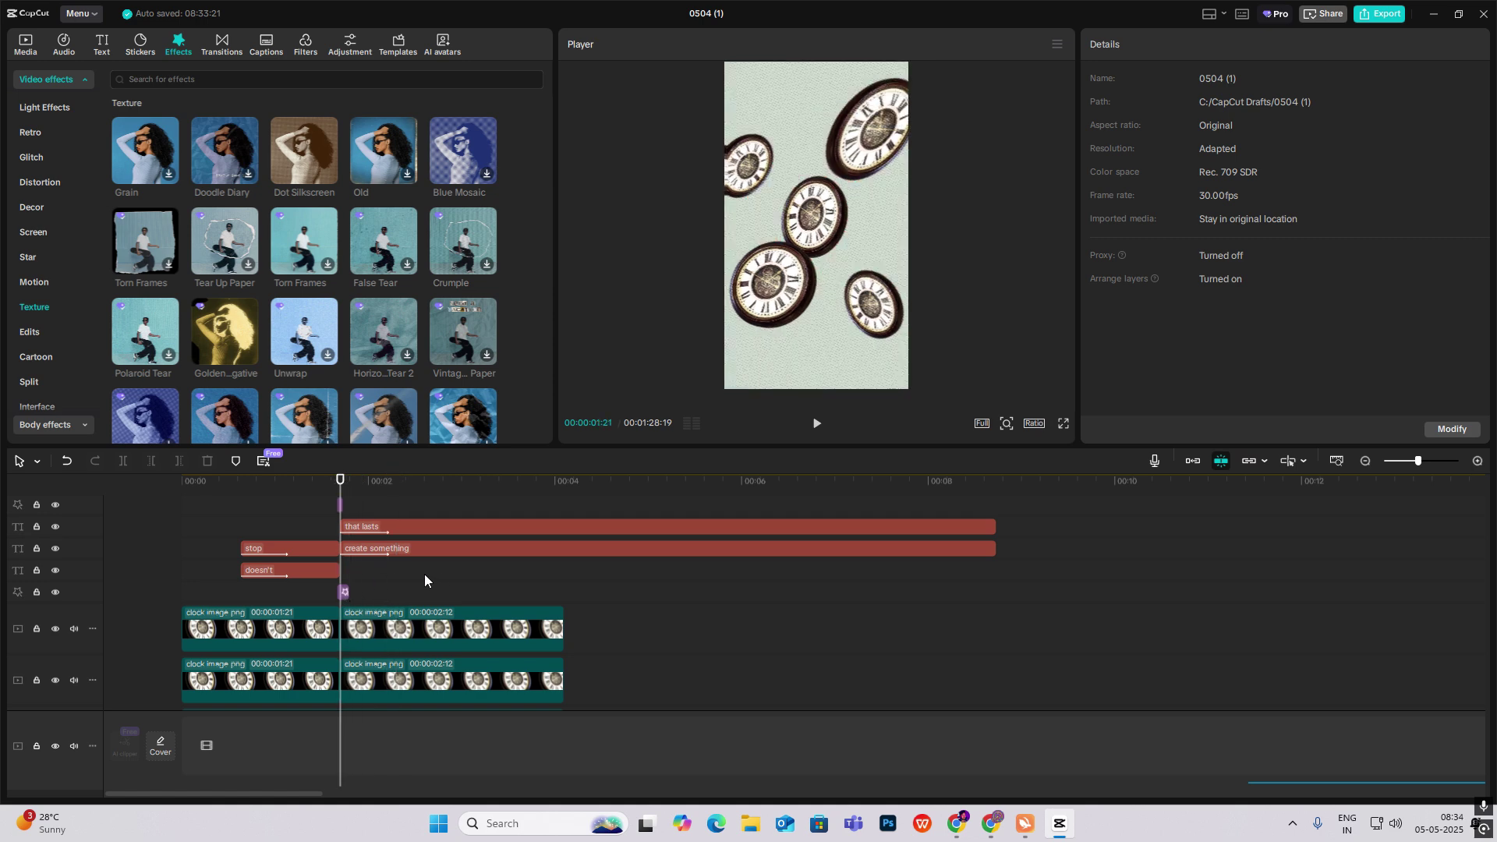
{"action": "scroll", "coordinate": [357, 576], "scroll_direction": "up", "scroll_amount": 1}
{"action": "scroll", "coordinate": [1266, 608], "scroll_direction": "down", "scroll_amount": 4}
{"action": "left_click", "coordinate": [1080, 575]}
{"action": "left_click_drag", "start_coordinate": [1080, 575], "coordinate": [344, 587]}
{"action": "scroll", "coordinate": [352, 588], "scroll_direction": "up", "scroll_amount": 4}
Combine the three new texts, the clock clips after 00:00:01:21 and the window-shadow overlay into one compound clip.
{"action": "left_click", "coordinate": [530, 695]}
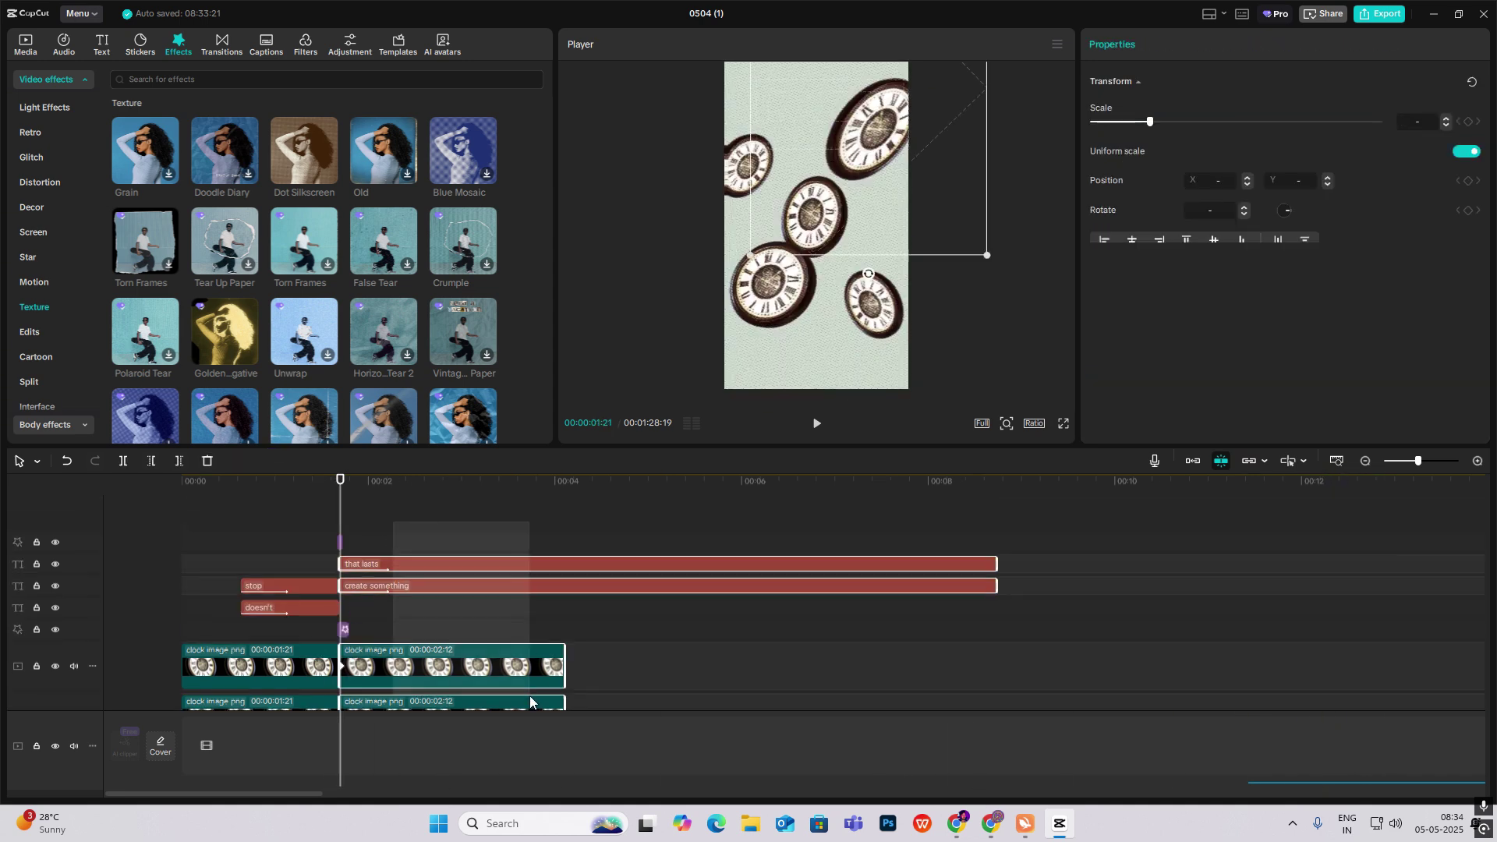
{"action": "left_click", "coordinate": [531, 669]}
{"action": "scroll", "coordinate": [528, 672], "scroll_direction": "down", "scroll_amount": 4}
{"action": "left_click_drag", "start_coordinate": [662, 547], "coordinate": [498, 709]}
{"action": "scroll", "coordinate": [499, 702], "scroll_direction": "down", "scroll_amount": 3}
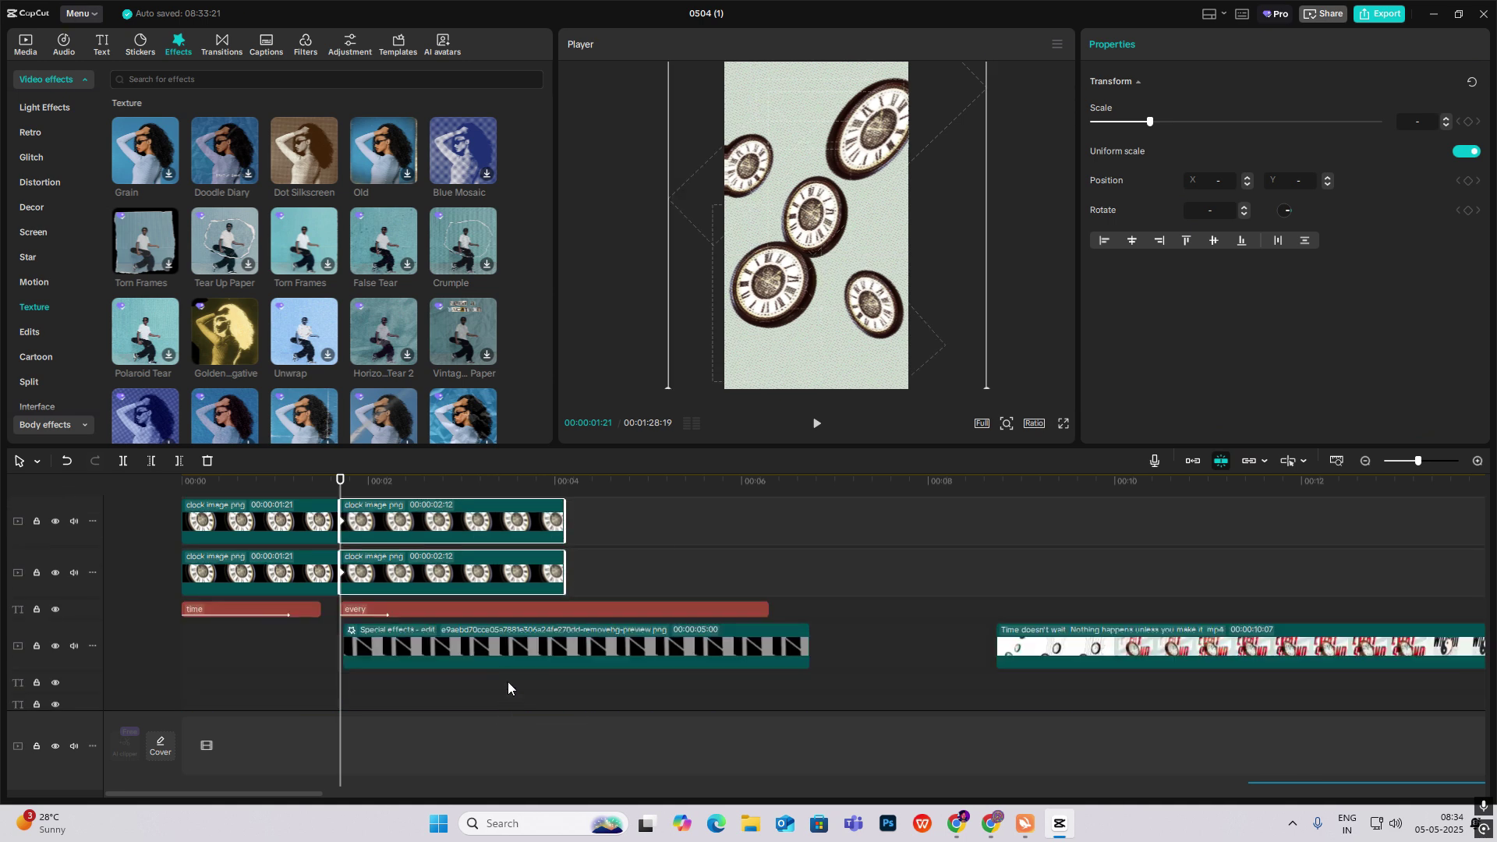
{"action": "left_click", "coordinate": [474, 616], "text": "ctrl"}
{"action": "left_click", "coordinate": [410, 648], "text": "ctrl"}
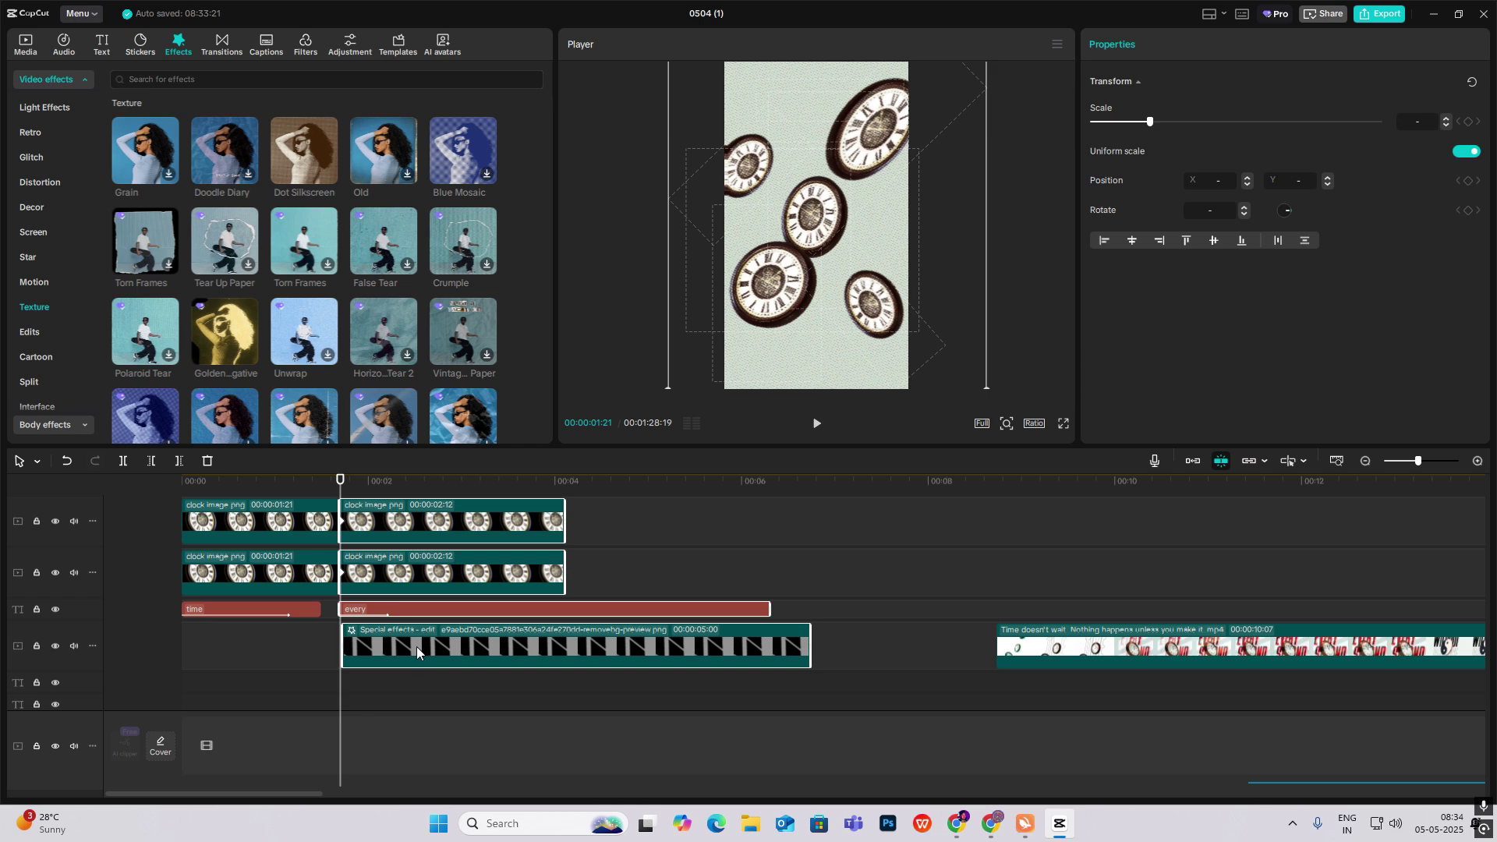
{"action": "key", "text": "alt+g"}
Keyframe the compound clip's scale from 100% at 00:00:01:21 to 107% at 00:00:02:19.
{"action": "left_click", "coordinate": [368, 593]}
{"action": "left_click_drag", "start_coordinate": [372, 595], "coordinate": [336, 629]}
{"action": "left_click", "coordinate": [383, 629]}
{"action": "left_click", "coordinate": [1147, 45]}
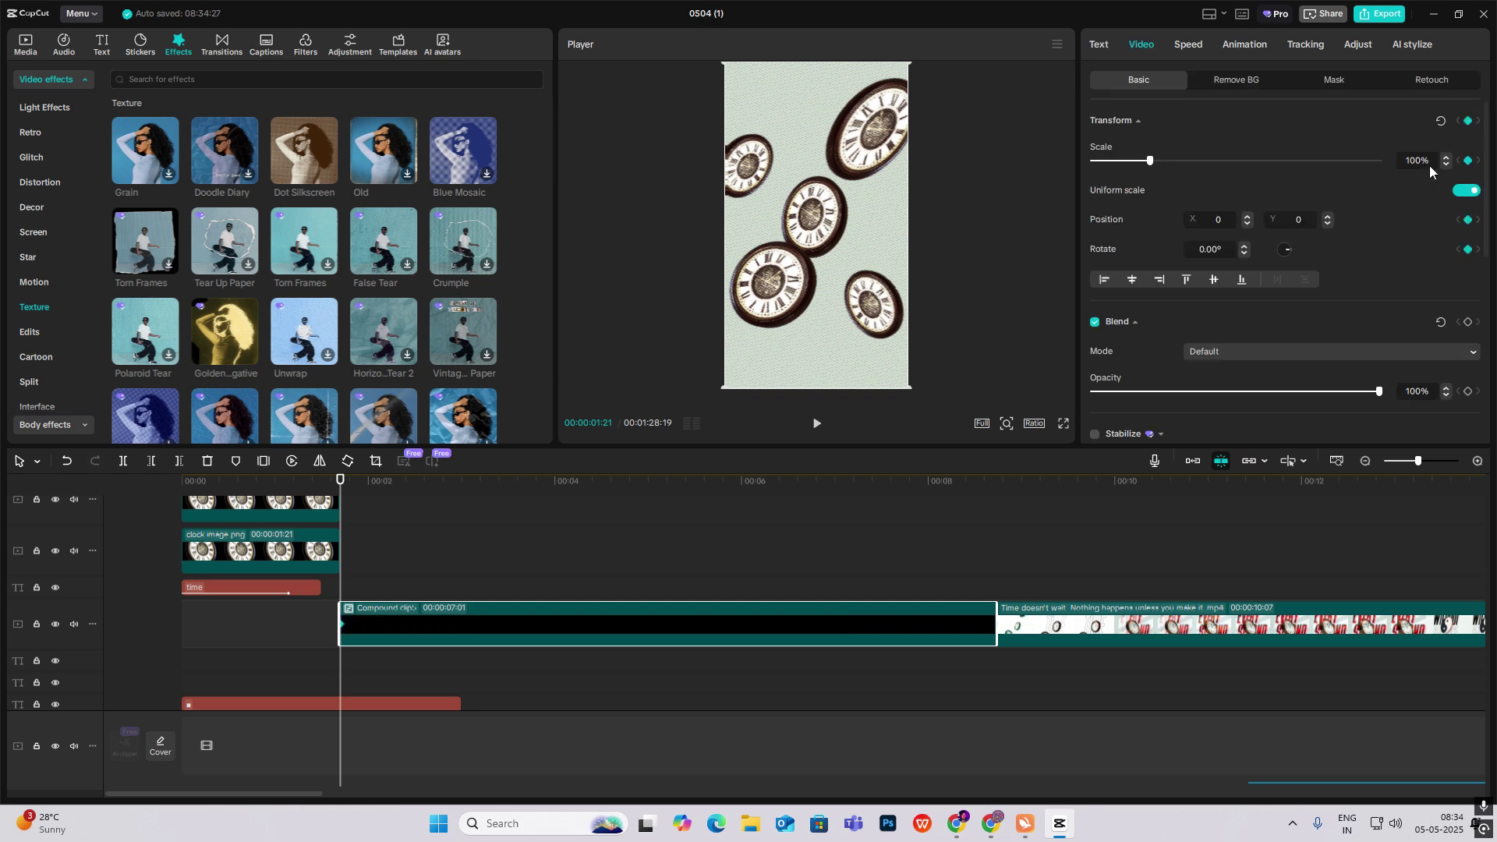
{"action": "left_click_drag", "start_coordinate": [340, 581], "coordinate": [431, 610]}
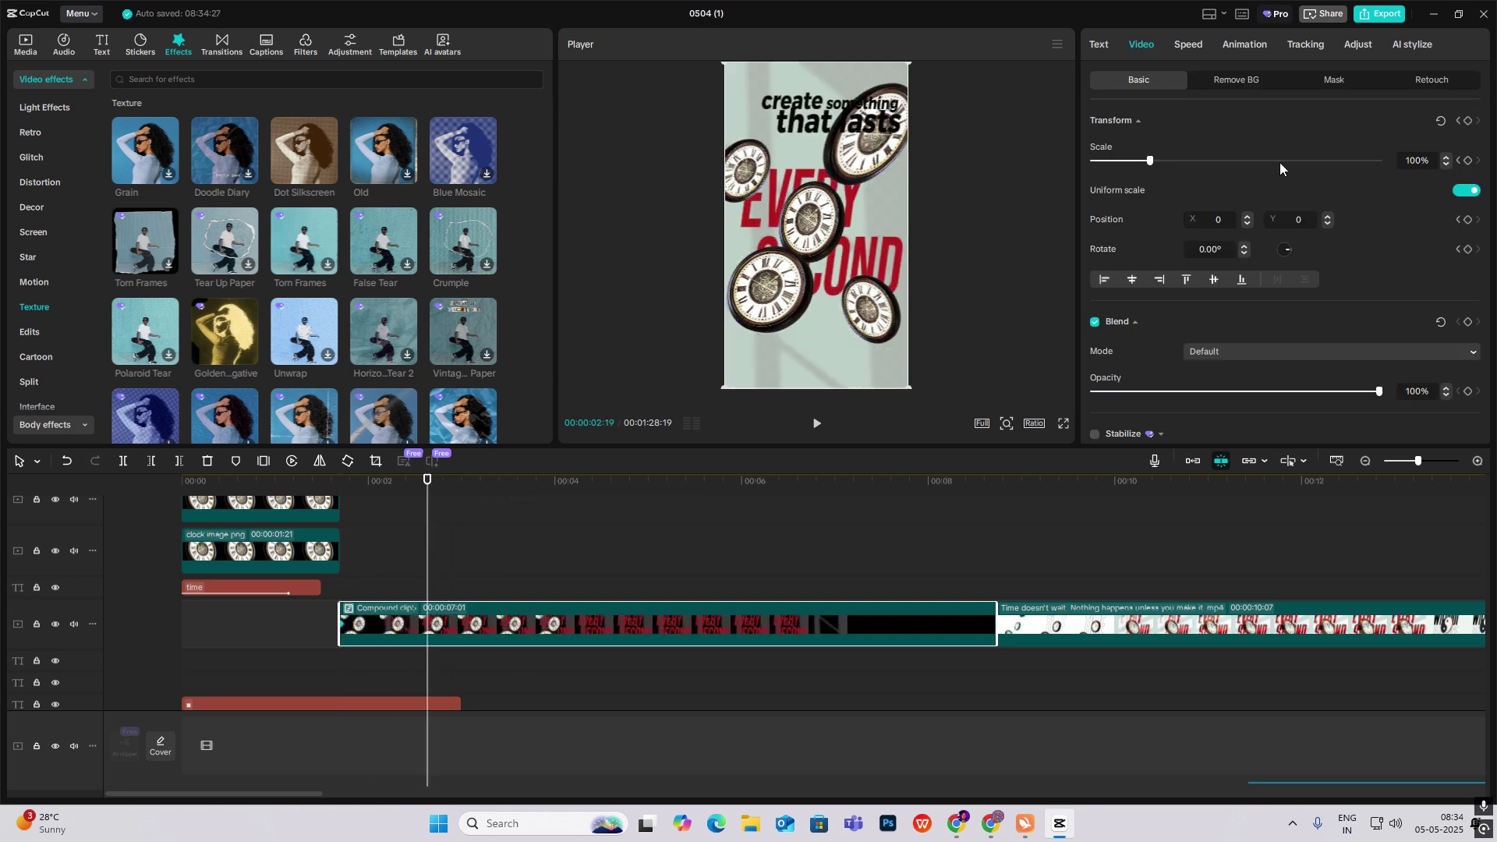
{"action": "left_click_drag", "start_coordinate": [1153, 163], "coordinate": [1157, 164]}
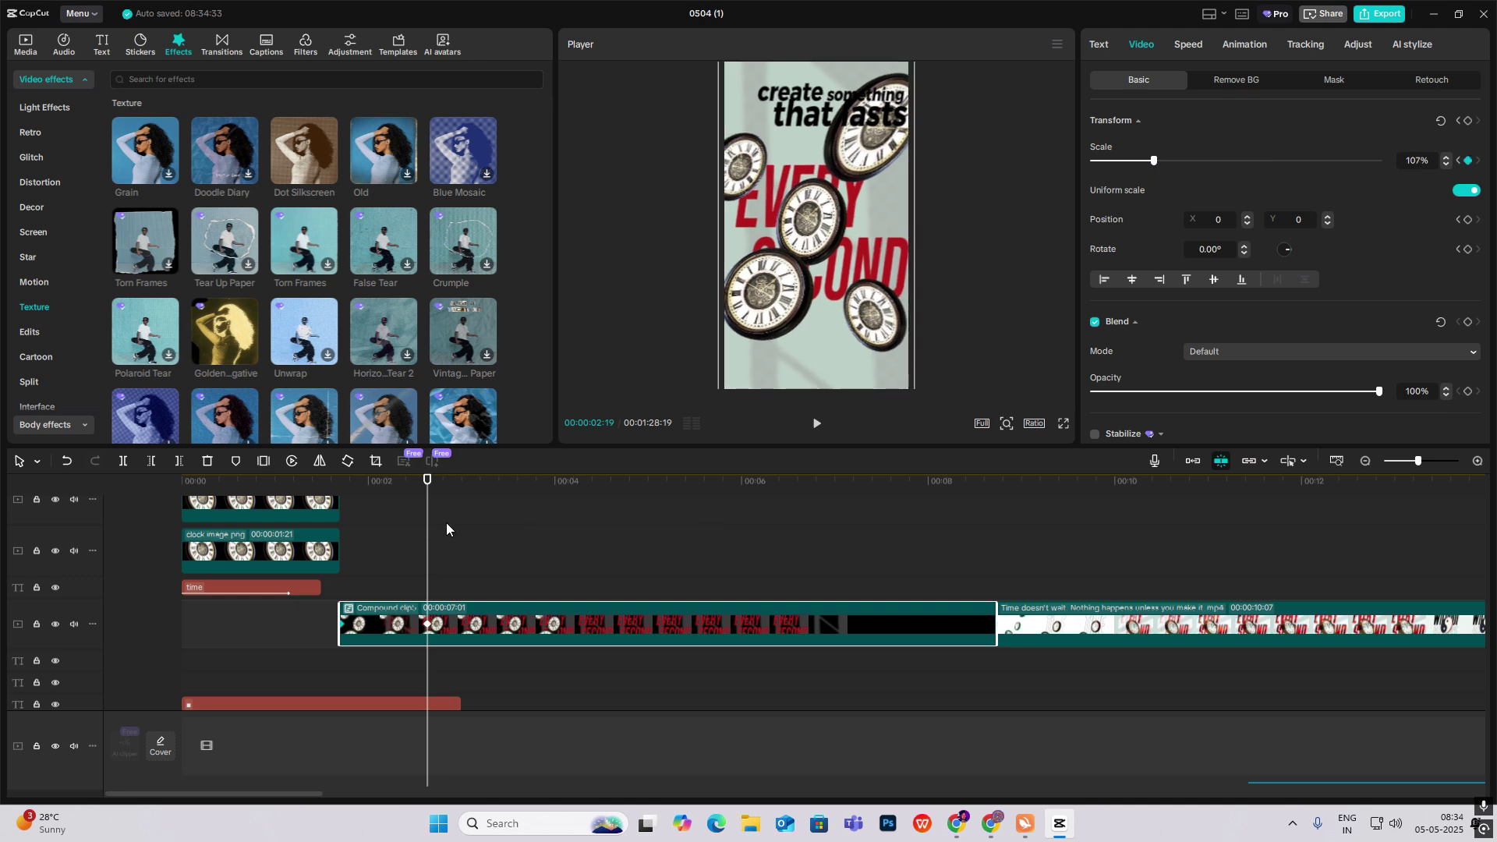
Play back the edit from the start to check the compound clip's slow zoom.
{"action": "left_click_drag", "start_coordinate": [428, 538], "coordinate": [55, 571]}
{"action": "key", "text": "space"}
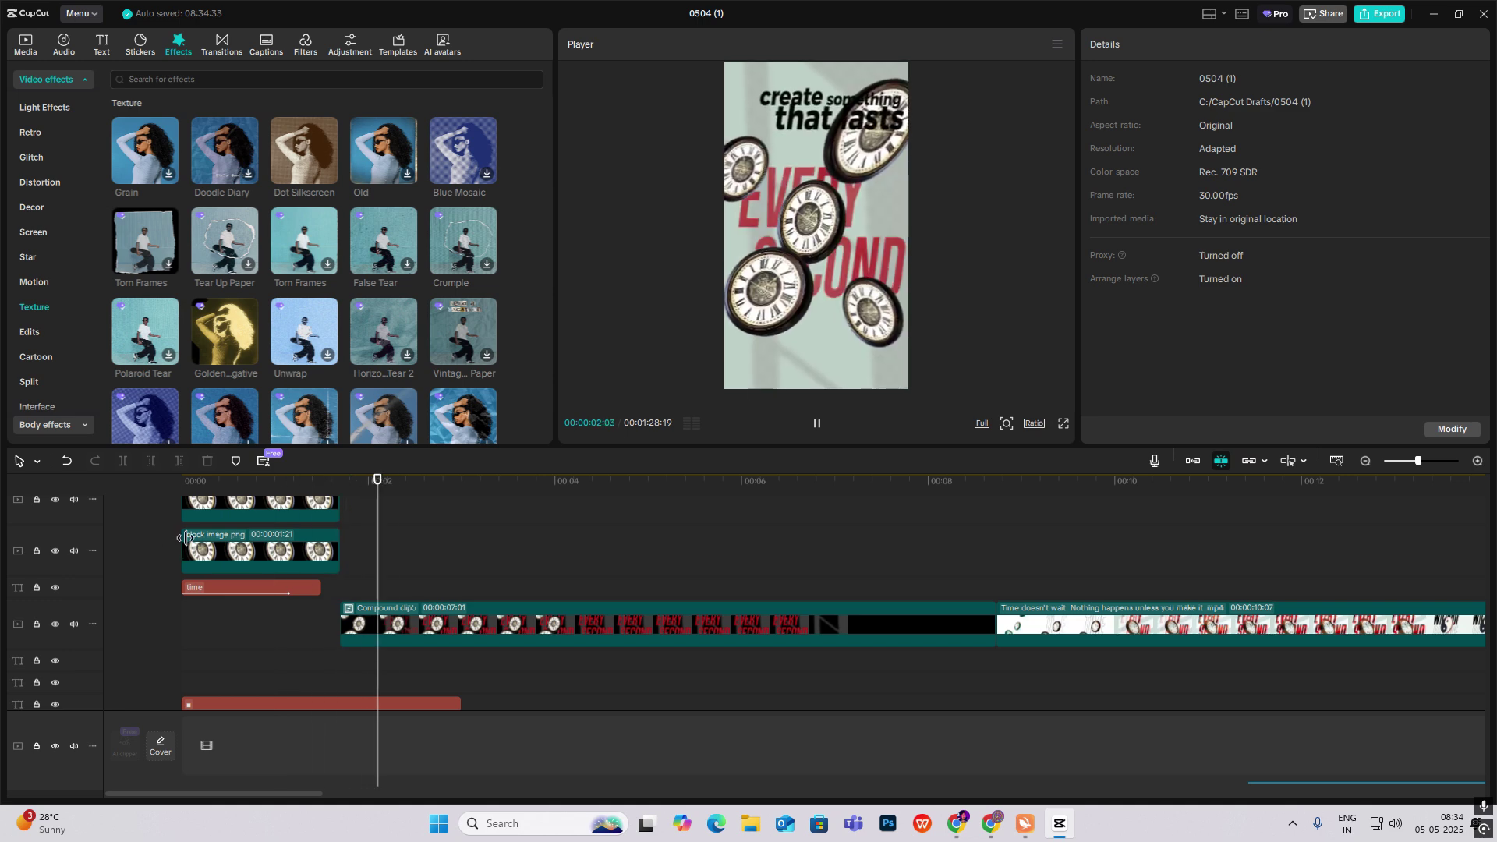
{"action": "key", "text": "space"}
Keyframe the compound clip's scale at 107% at 00:00:02:21 and 210% at 00:00:02:26.
{"action": "left_click", "coordinate": [441, 602]}
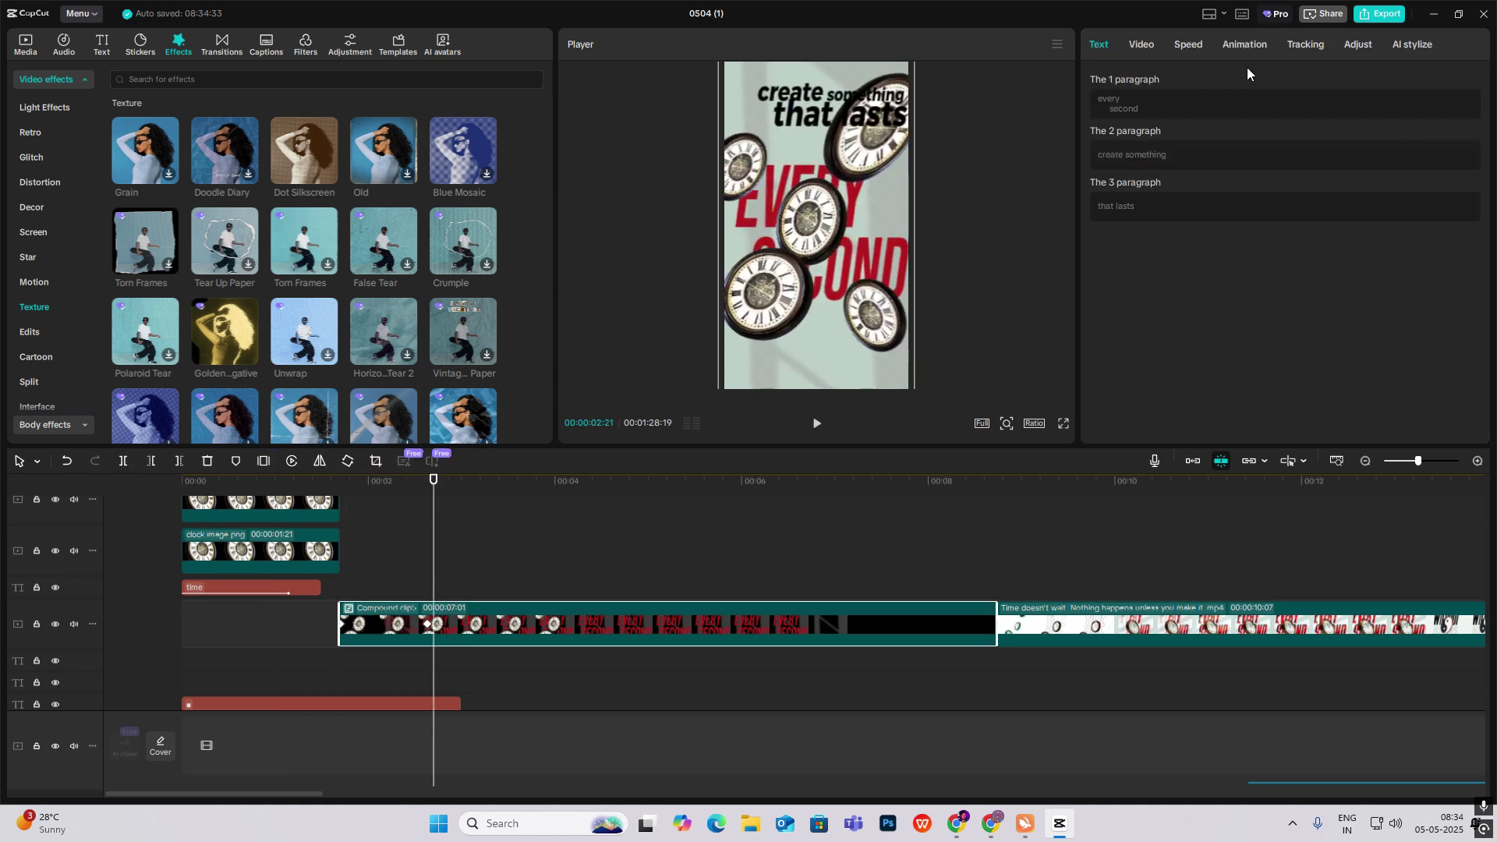
{"action": "left_click", "coordinate": [1140, 45]}
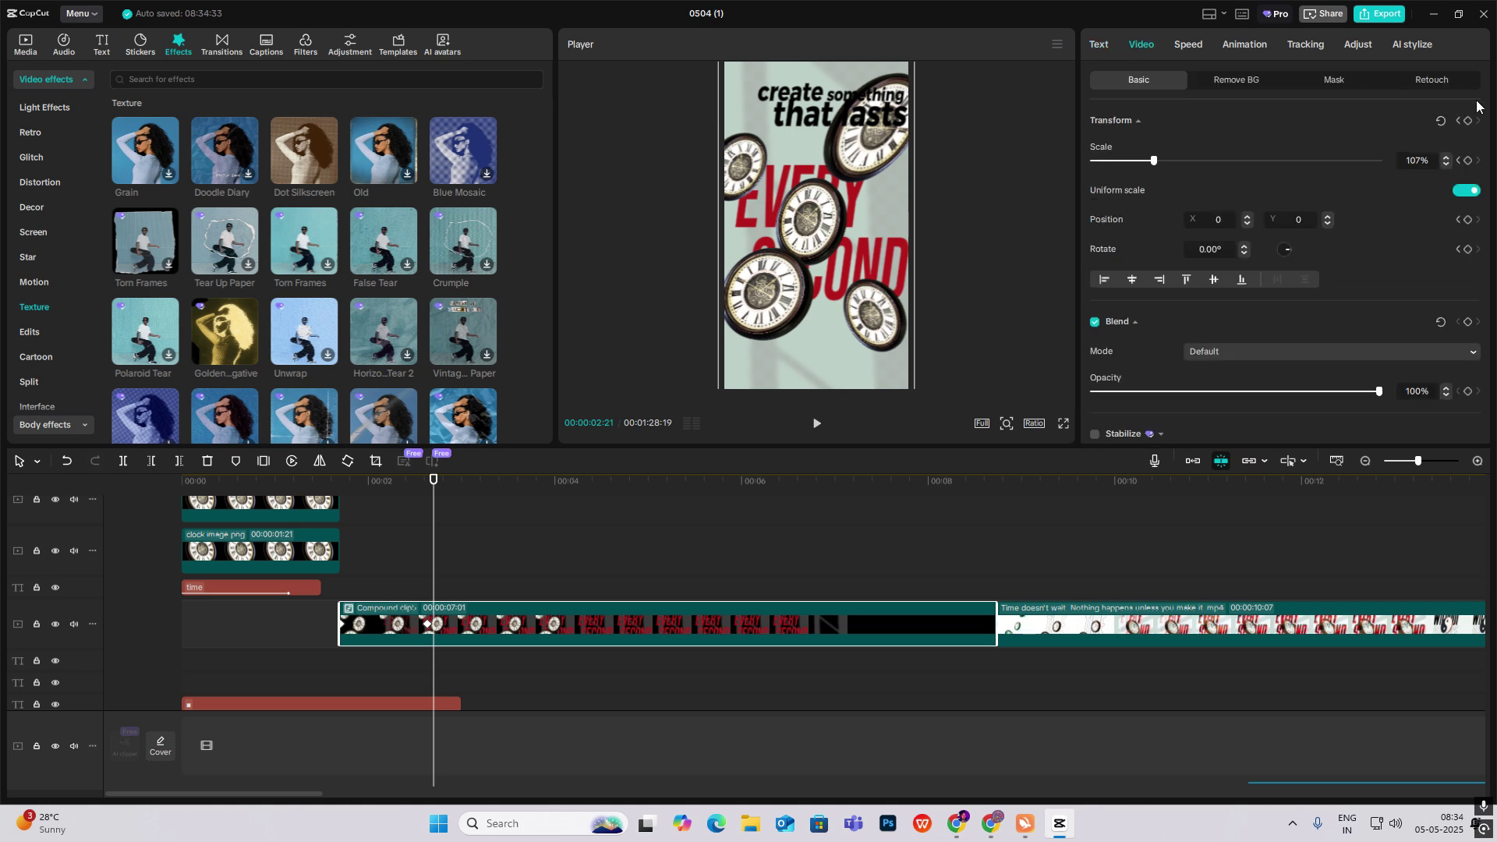
{"action": "left_click", "coordinate": [439, 576]}
{"action": "left_click", "coordinate": [438, 606]}
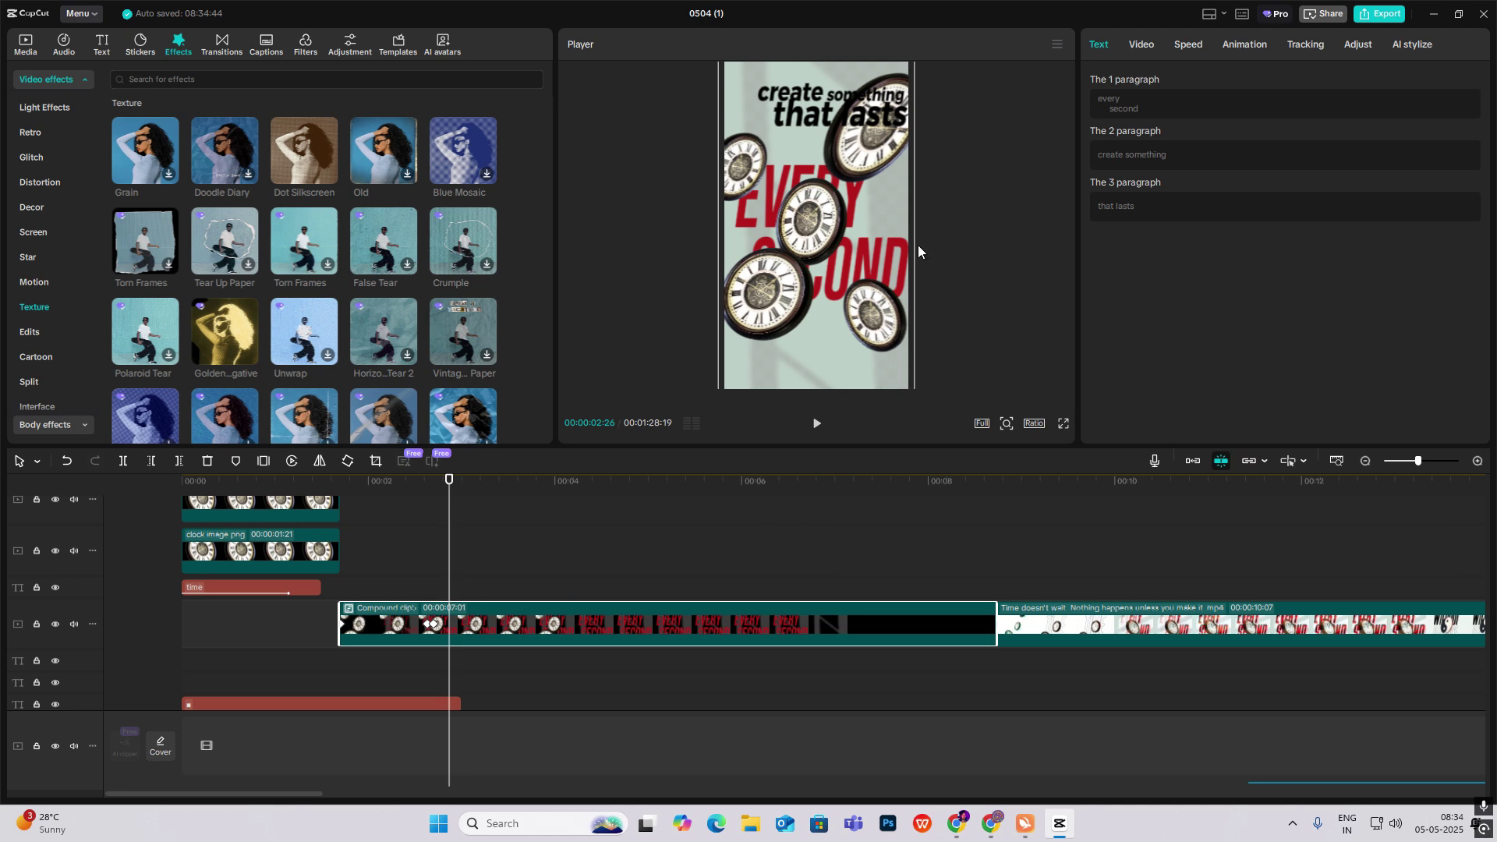
{"action": "left_click", "coordinate": [1140, 45]}
{"action": "left_click_drag", "start_coordinate": [1150, 160], "coordinate": [1213, 177]}
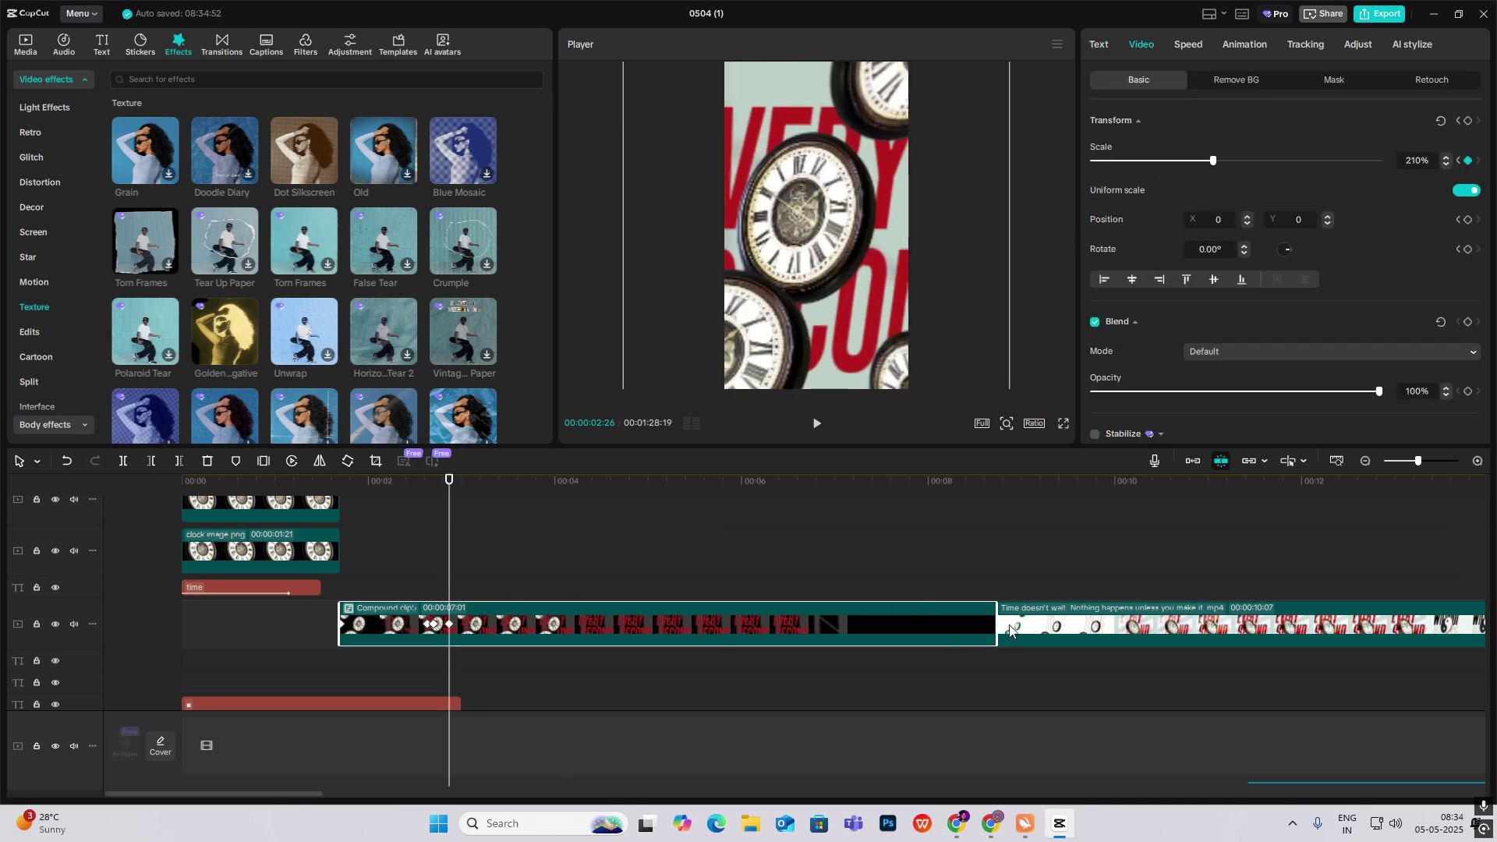
Trim the compound clip's end to 00:00:02:26 and play back the fast zoom.
{"action": "left_click_drag", "start_coordinate": [997, 623], "coordinate": [449, 646]}
{"action": "left_click", "coordinate": [404, 576]}
{"action": "left_click", "coordinate": [307, 619]}
{"action": "key", "text": "space"}
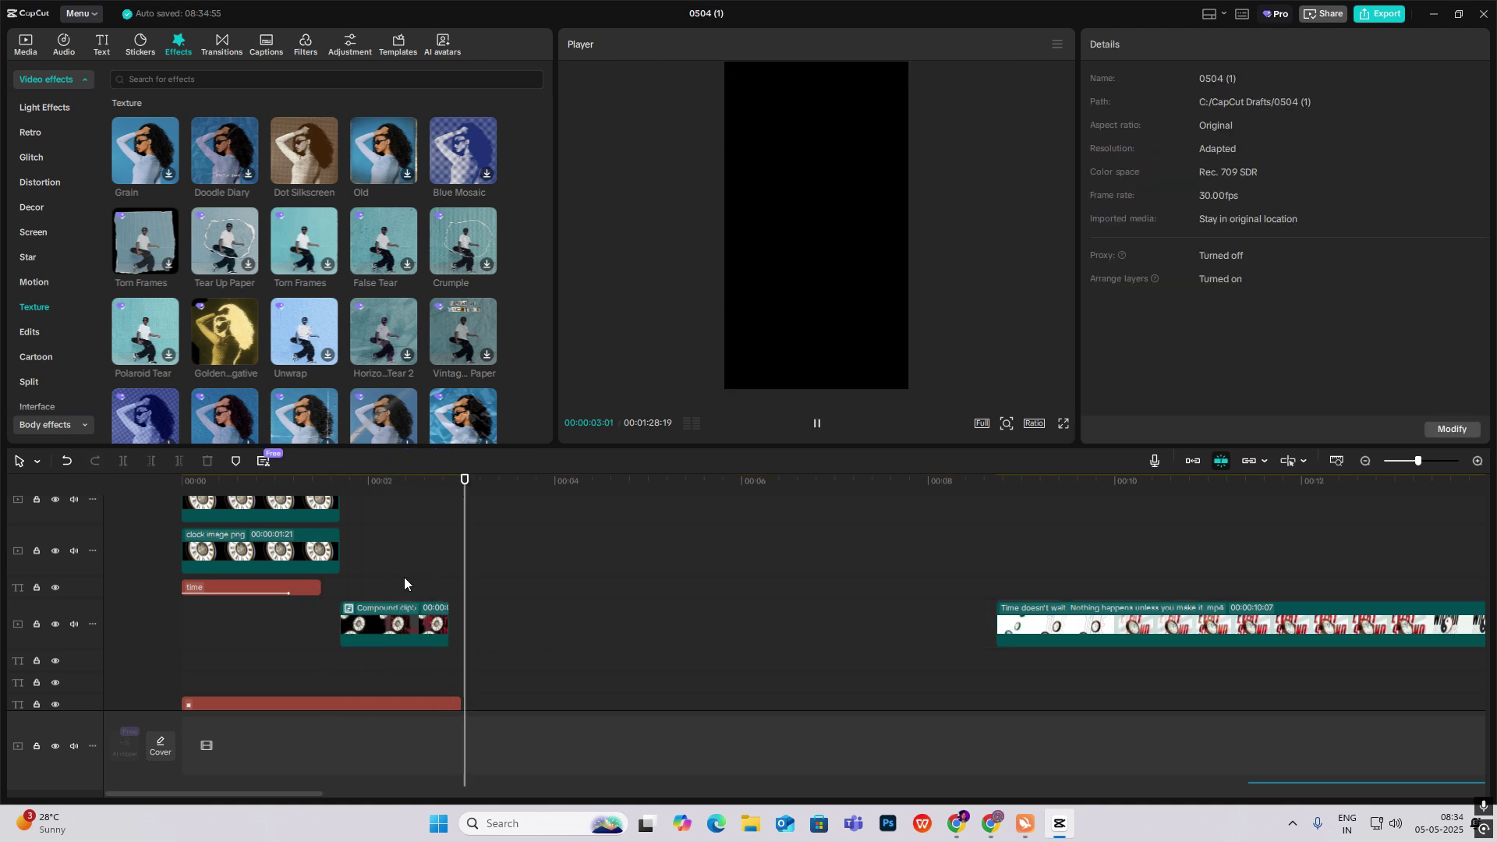
Copy the Dot Silkscreen effect to 00:00:02:21 and place it directly above the end of the compound clip.
{"action": "left_click", "coordinate": [434, 616]}
{"action": "scroll", "coordinate": [381, 586], "scroll_direction": "up", "scroll_amount": 5}
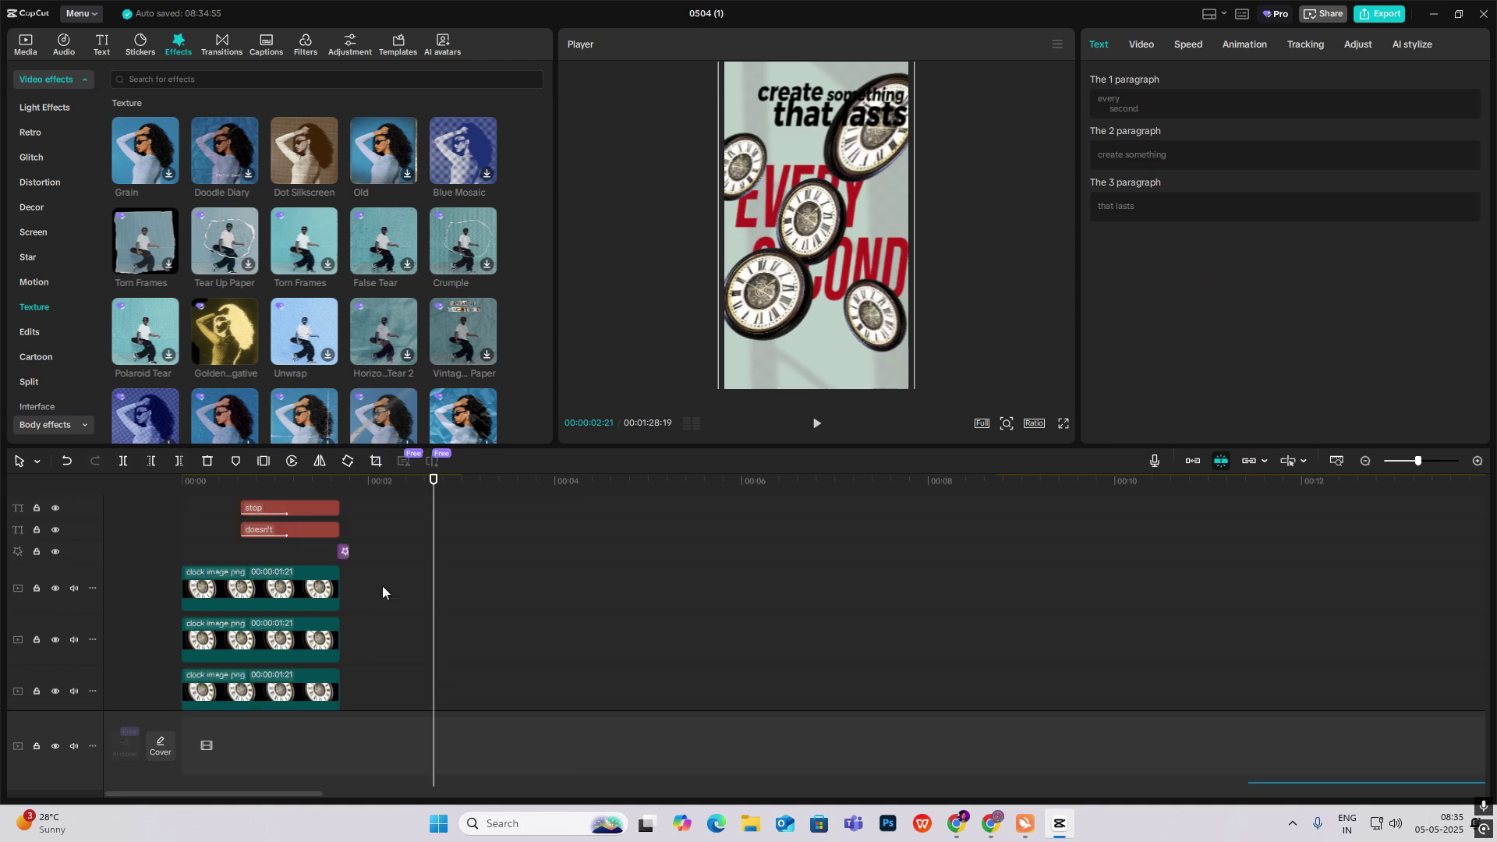
{"action": "left_click", "coordinate": [371, 541]}
{"action": "left_click", "coordinate": [339, 542]}
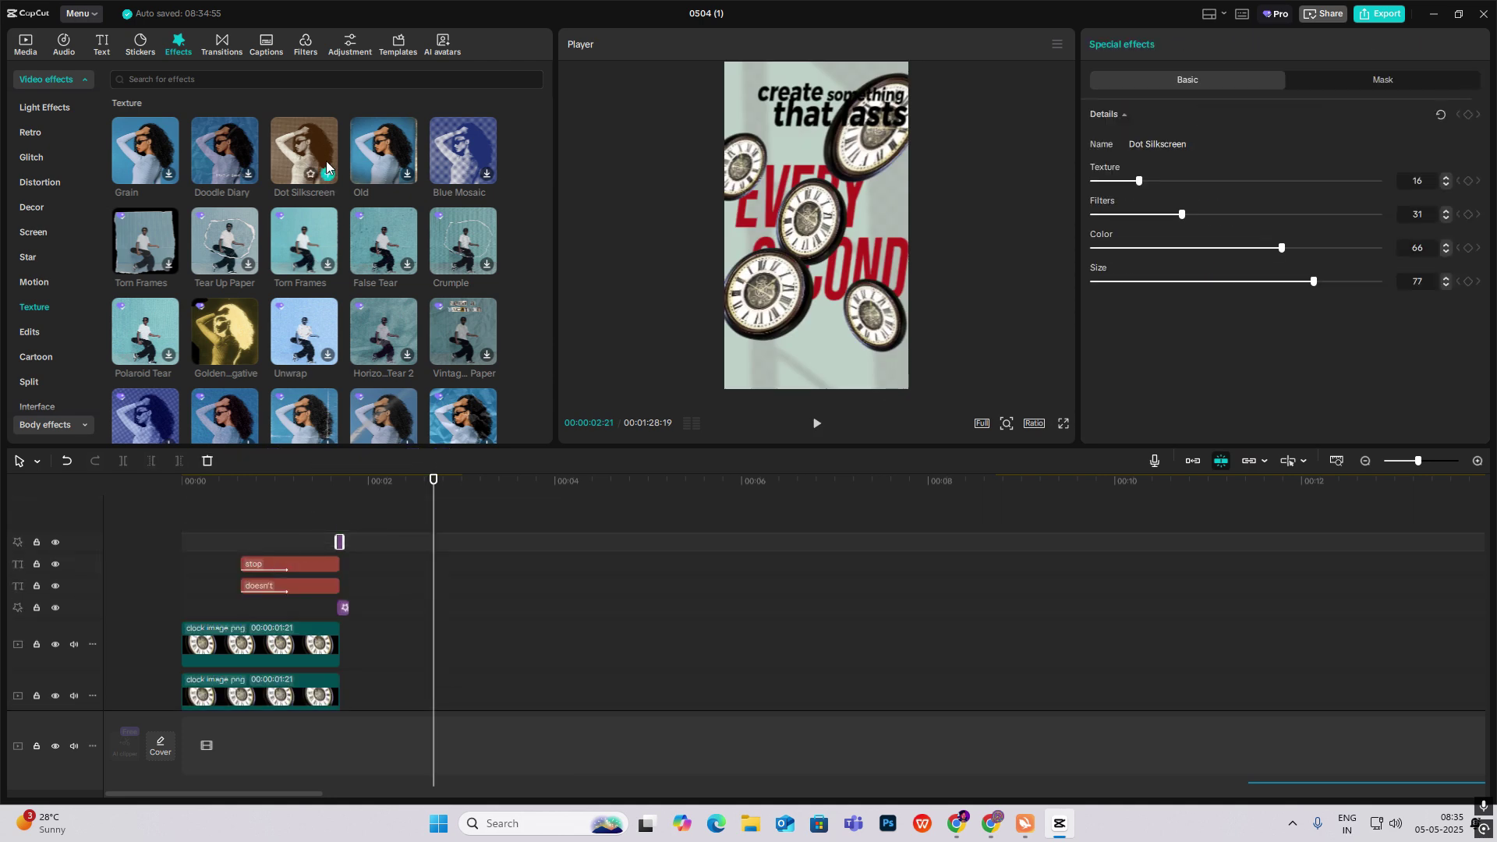
{"action": "scroll", "coordinate": [402, 713], "scroll_direction": "down", "scroll_amount": 5}
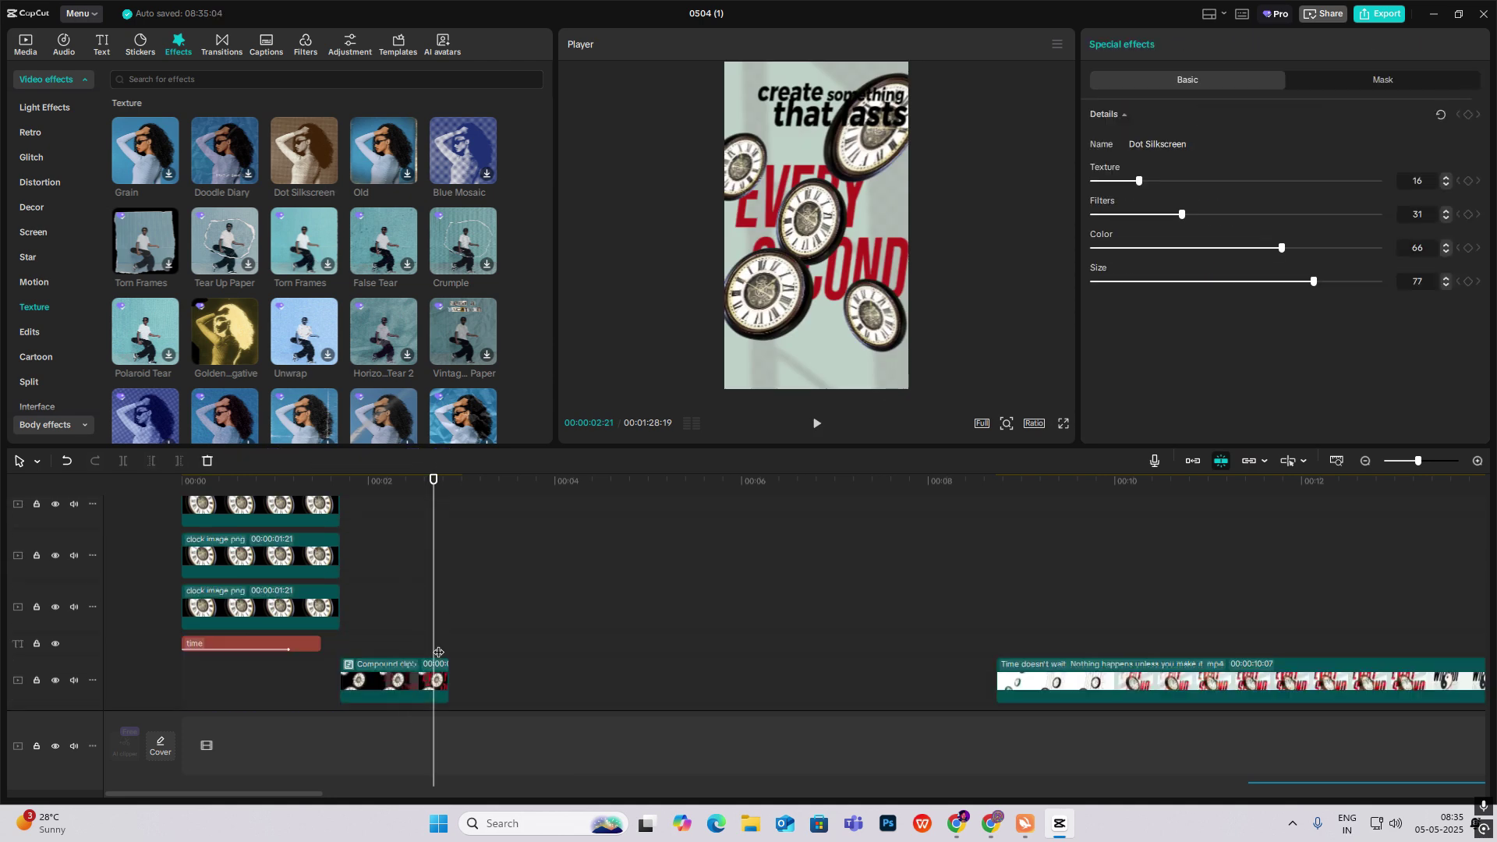
{"action": "key", "text": "ctrl+v"}
{"action": "left_click", "coordinate": [1477, 460]}
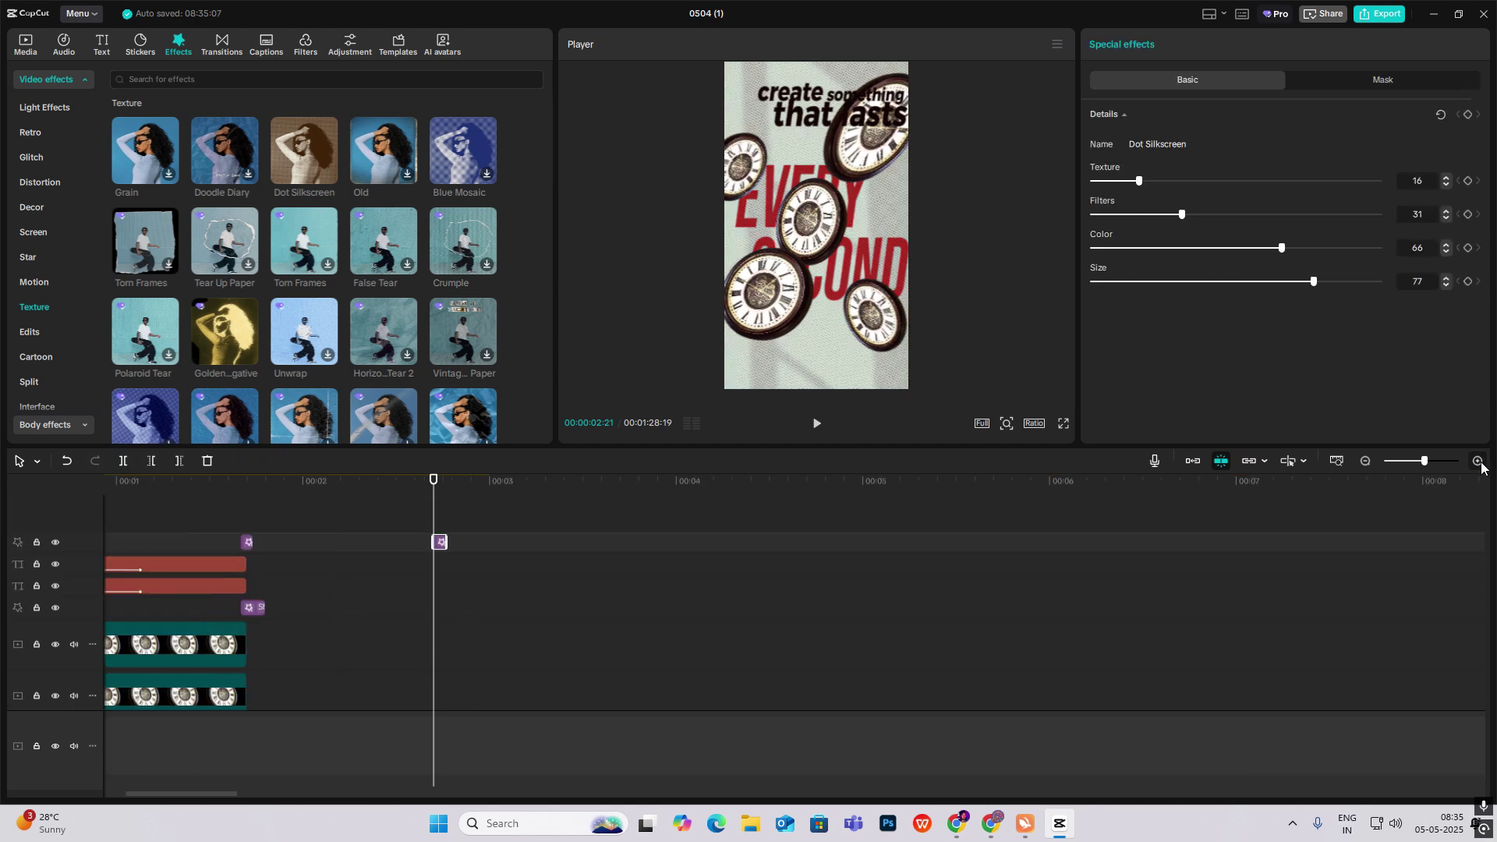
{"action": "left_click", "coordinate": [1478, 461]}
{"action": "left_click", "coordinate": [1478, 461]}
{"action": "left_click_drag", "start_coordinate": [461, 542], "coordinate": [446, 684]}
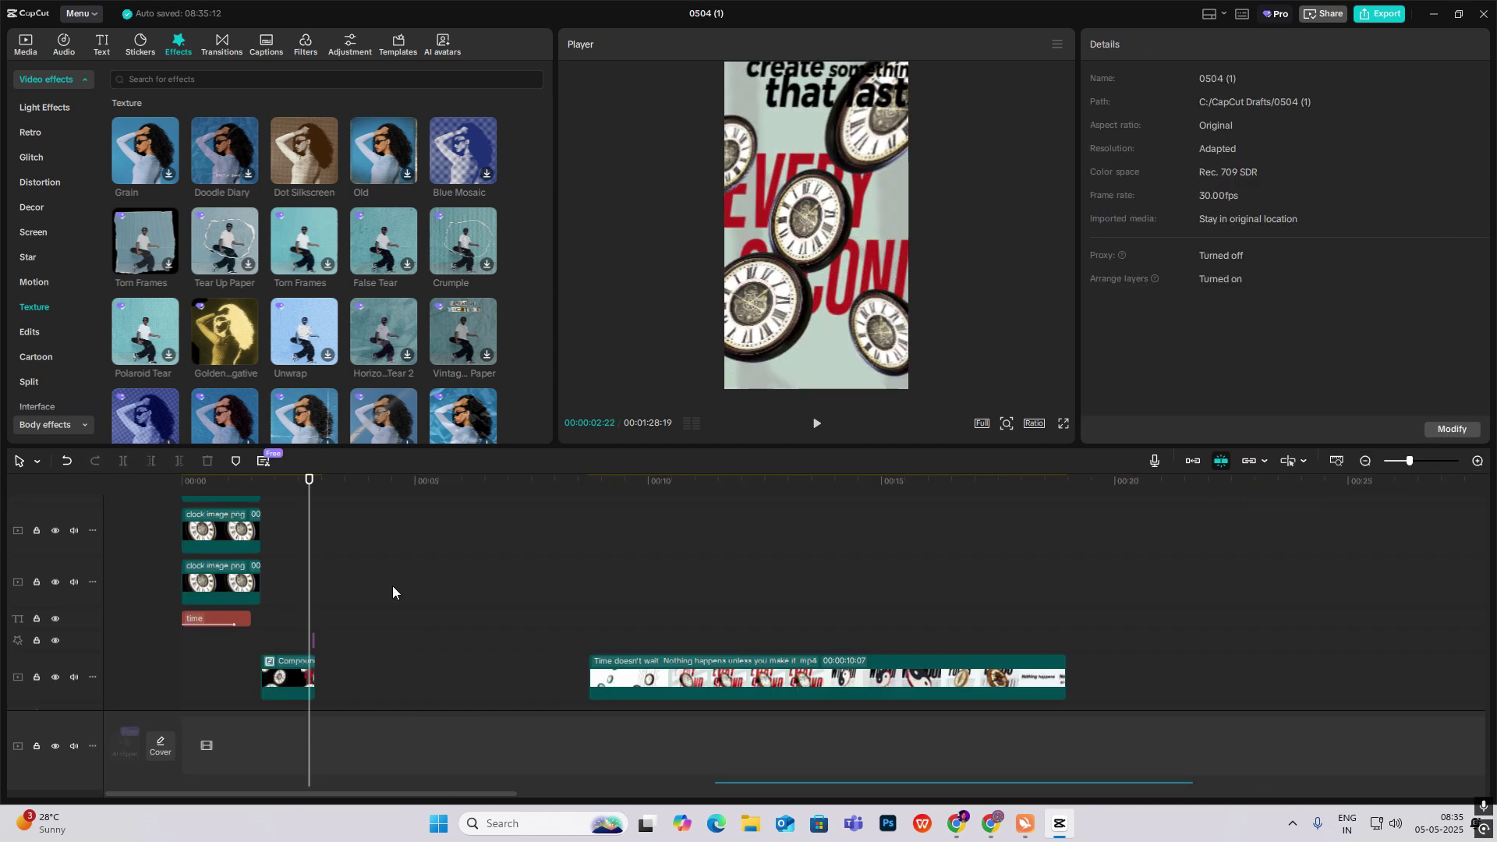
Play back the first scene from the start to check the texts, zoom and added Dot Silkscreen effect.
{"action": "left_click_drag", "start_coordinate": [321, 586], "coordinate": [59, 588]}
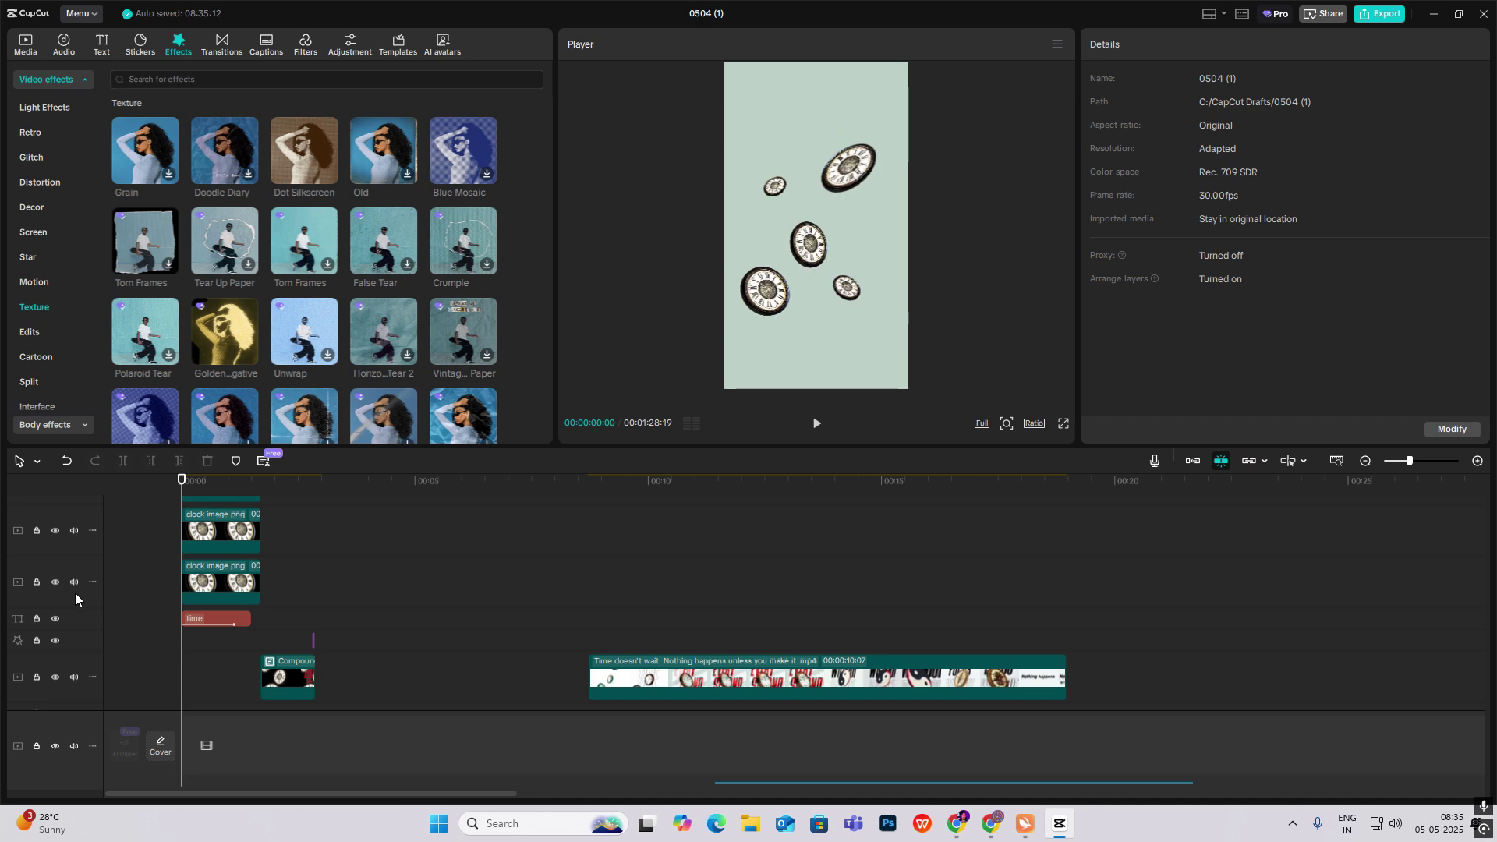
{"action": "key", "text": "space"}
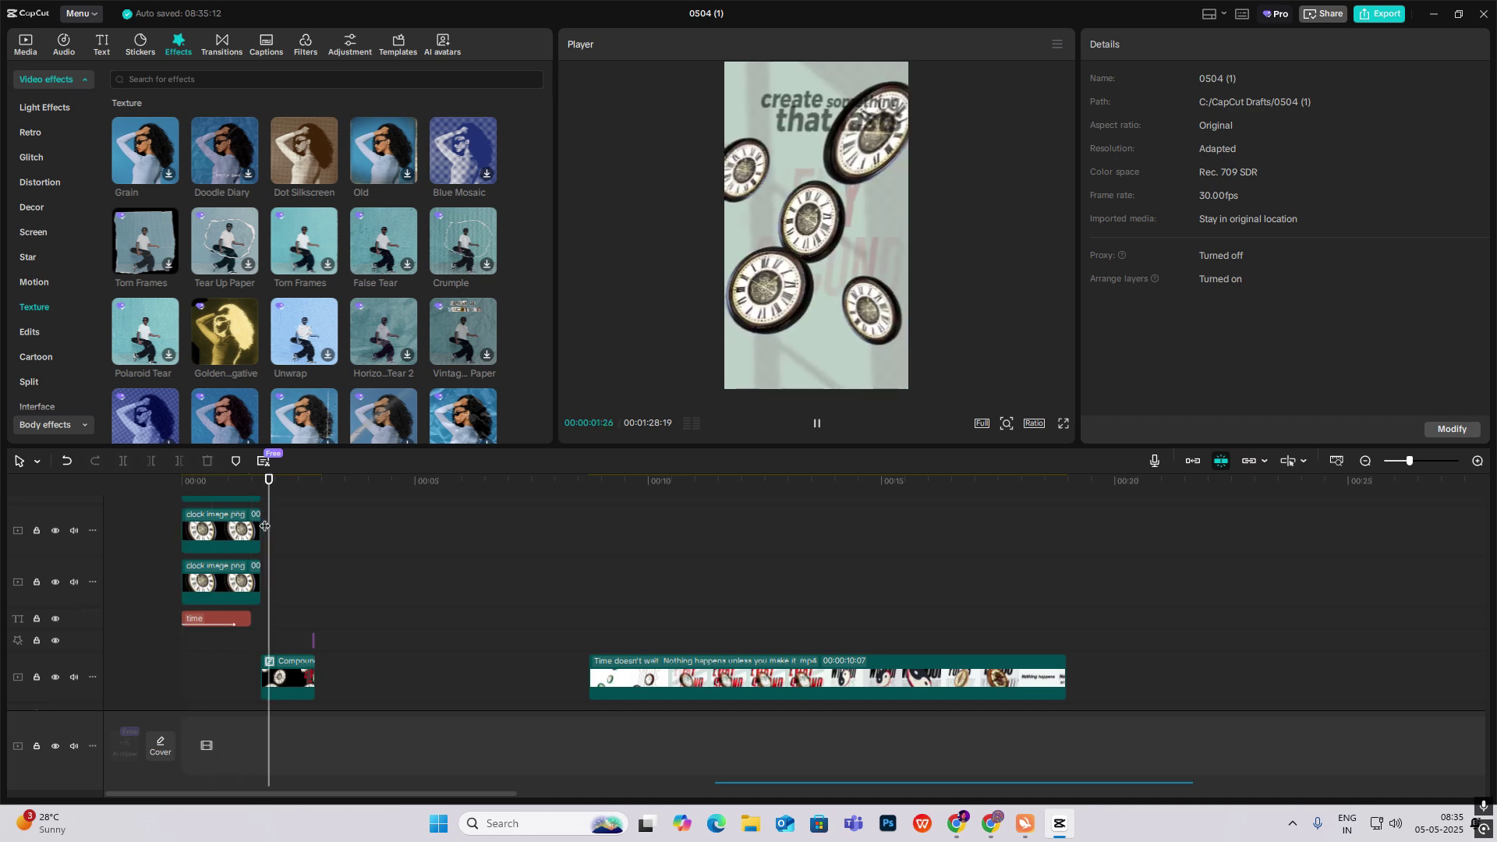
{"action": "left_click_drag", "start_coordinate": [329, 571], "coordinate": [867, 680]}
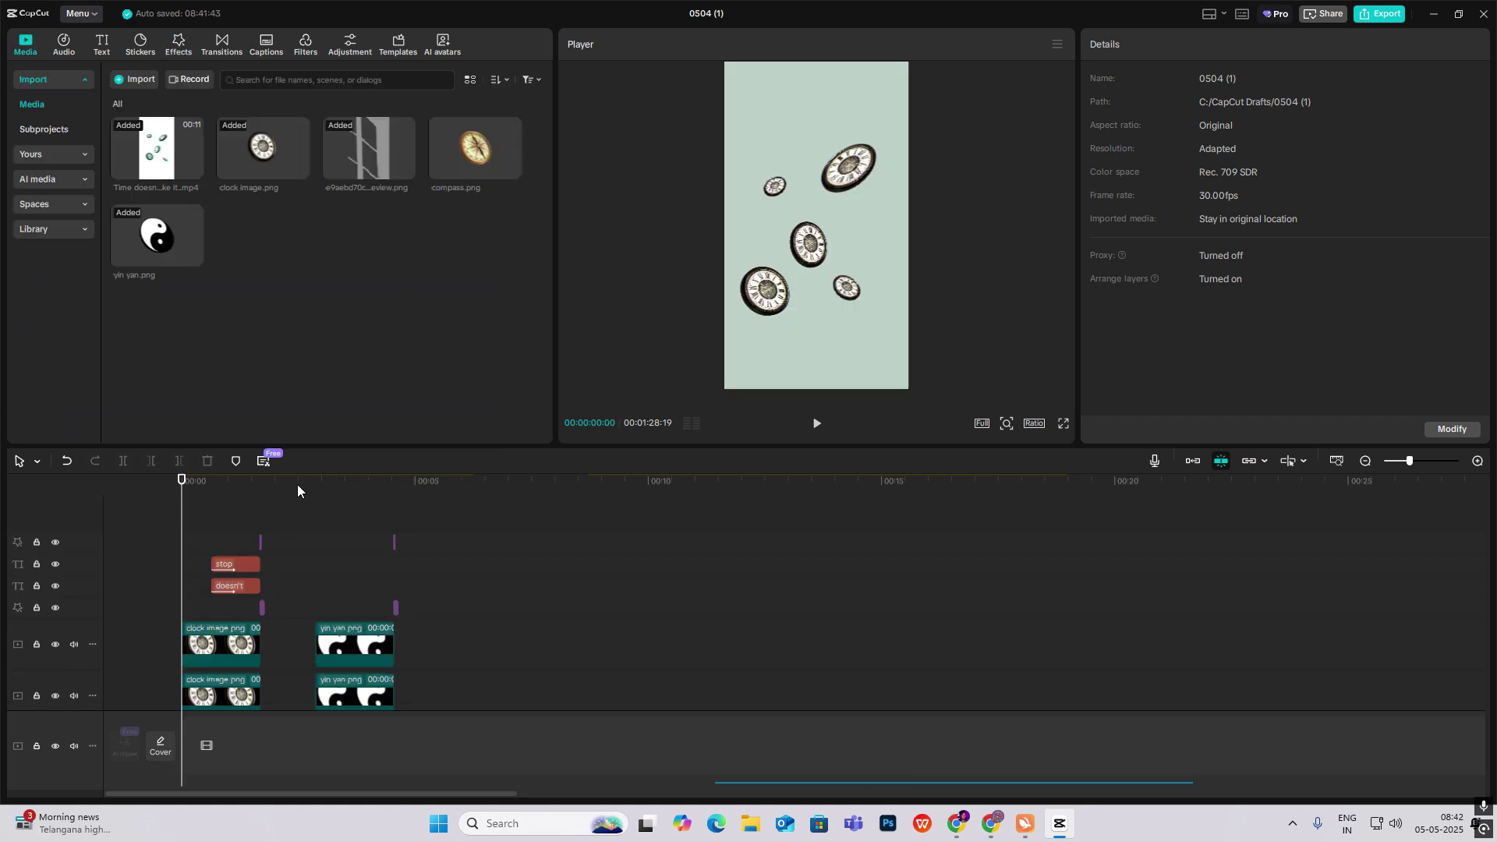
Play back the edit from the clock scene through the yin-yang scene to check both sections.
{"action": "key", "text": "space"}
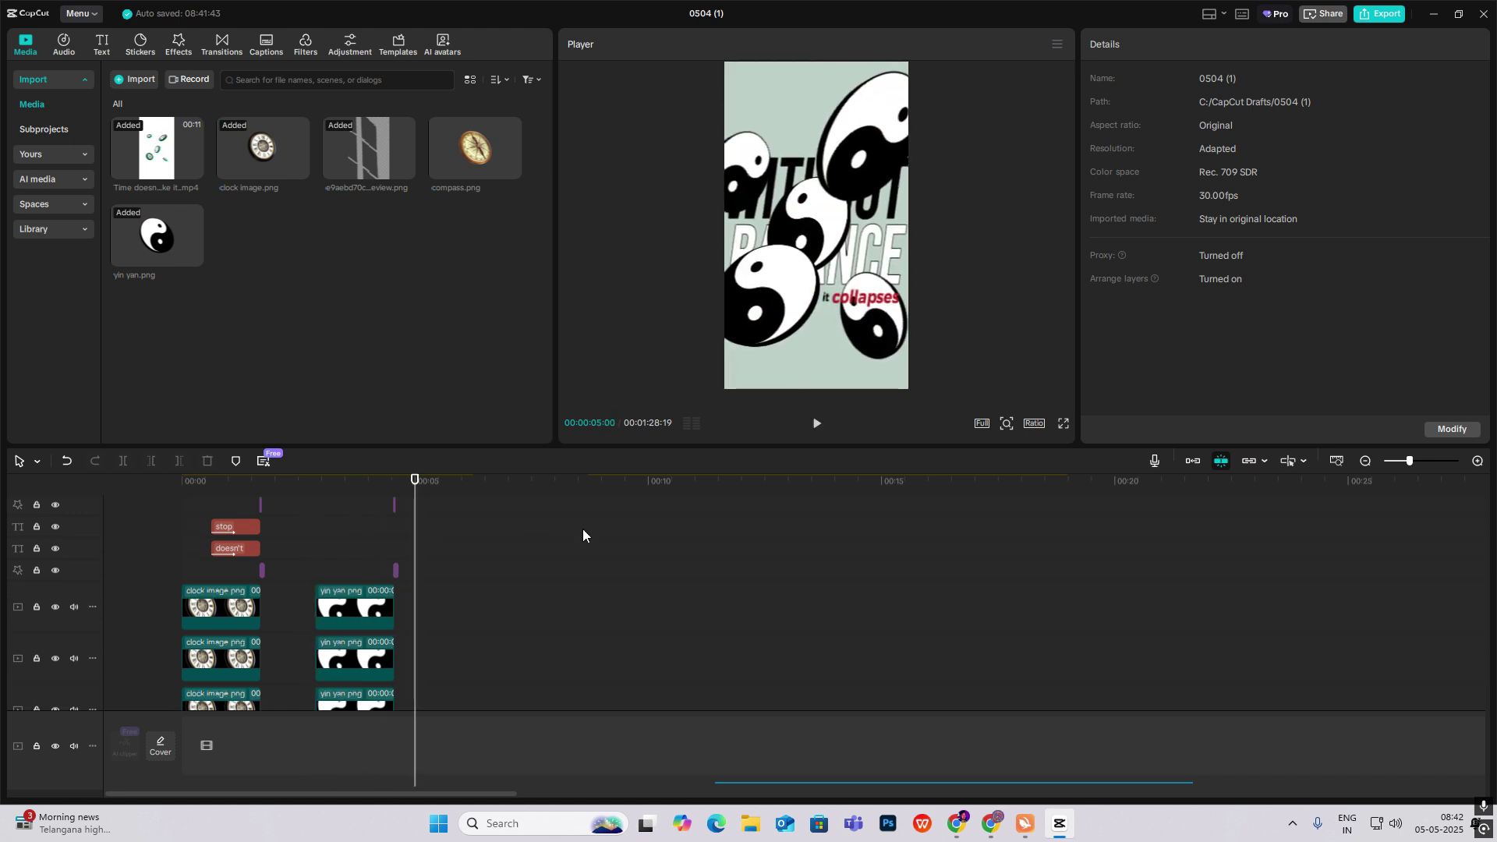
{"action": "scroll", "coordinate": [639, 608], "scroll_direction": "down", "scroll_amount": 3}
{"action": "key", "text": "space"}
{"action": "key", "text": "space"}
{"action": "scroll", "coordinate": [779, 671], "scroll_direction": "down", "scroll_amount": 3}
Scrub the reference video from 00:00:17:16 to 00:00:18:18 to examine how its closing text animates.
{"action": "left_click", "coordinate": [939, 537]}
{"action": "left_click_drag", "start_coordinate": [939, 538], "coordinate": [999, 696]}
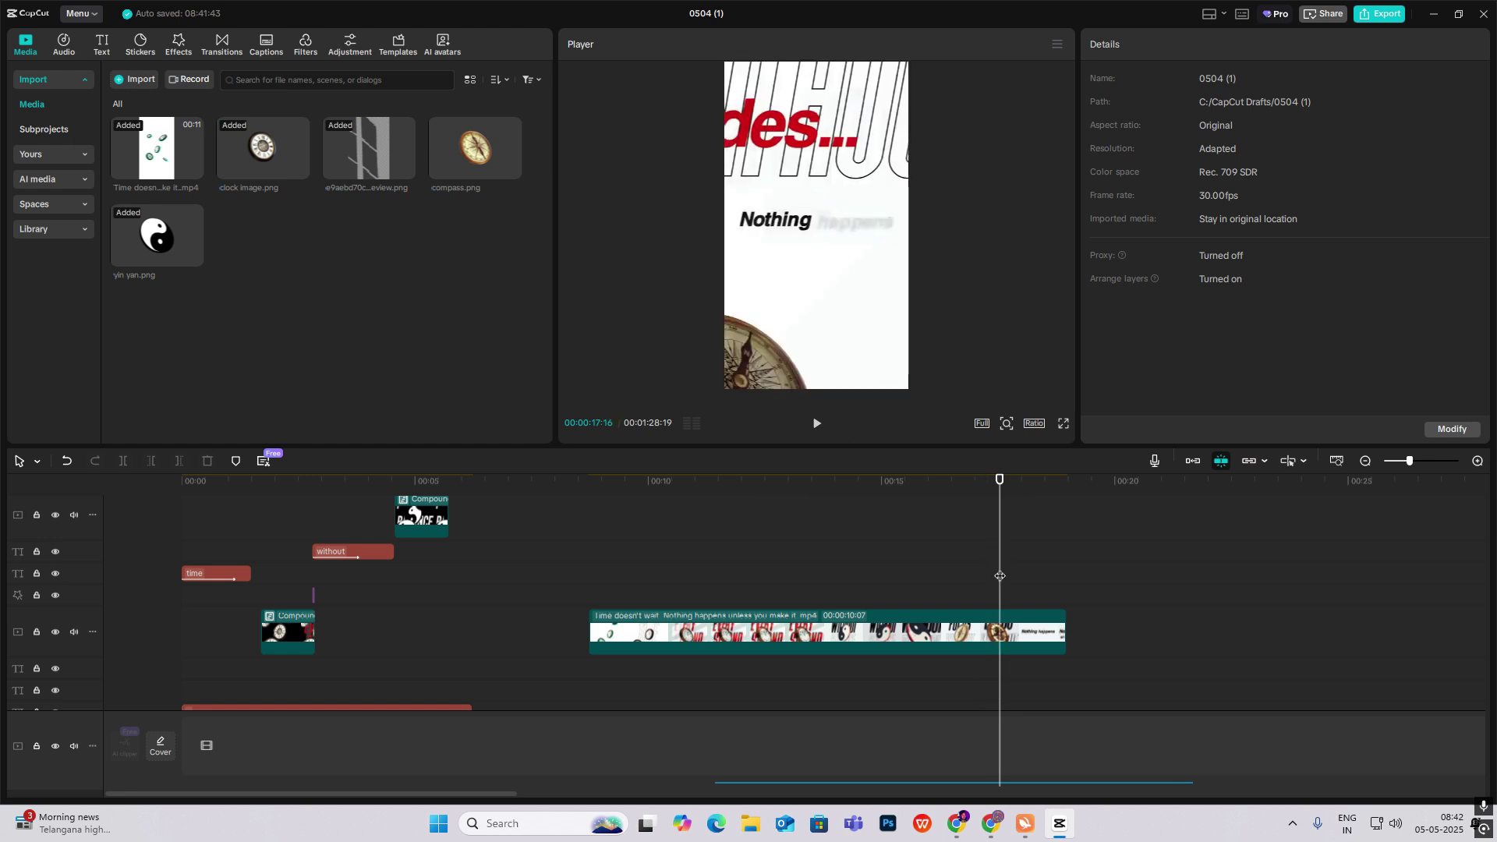
{"action": "left_click_drag", "start_coordinate": [1004, 560], "coordinate": [1050, 580]}
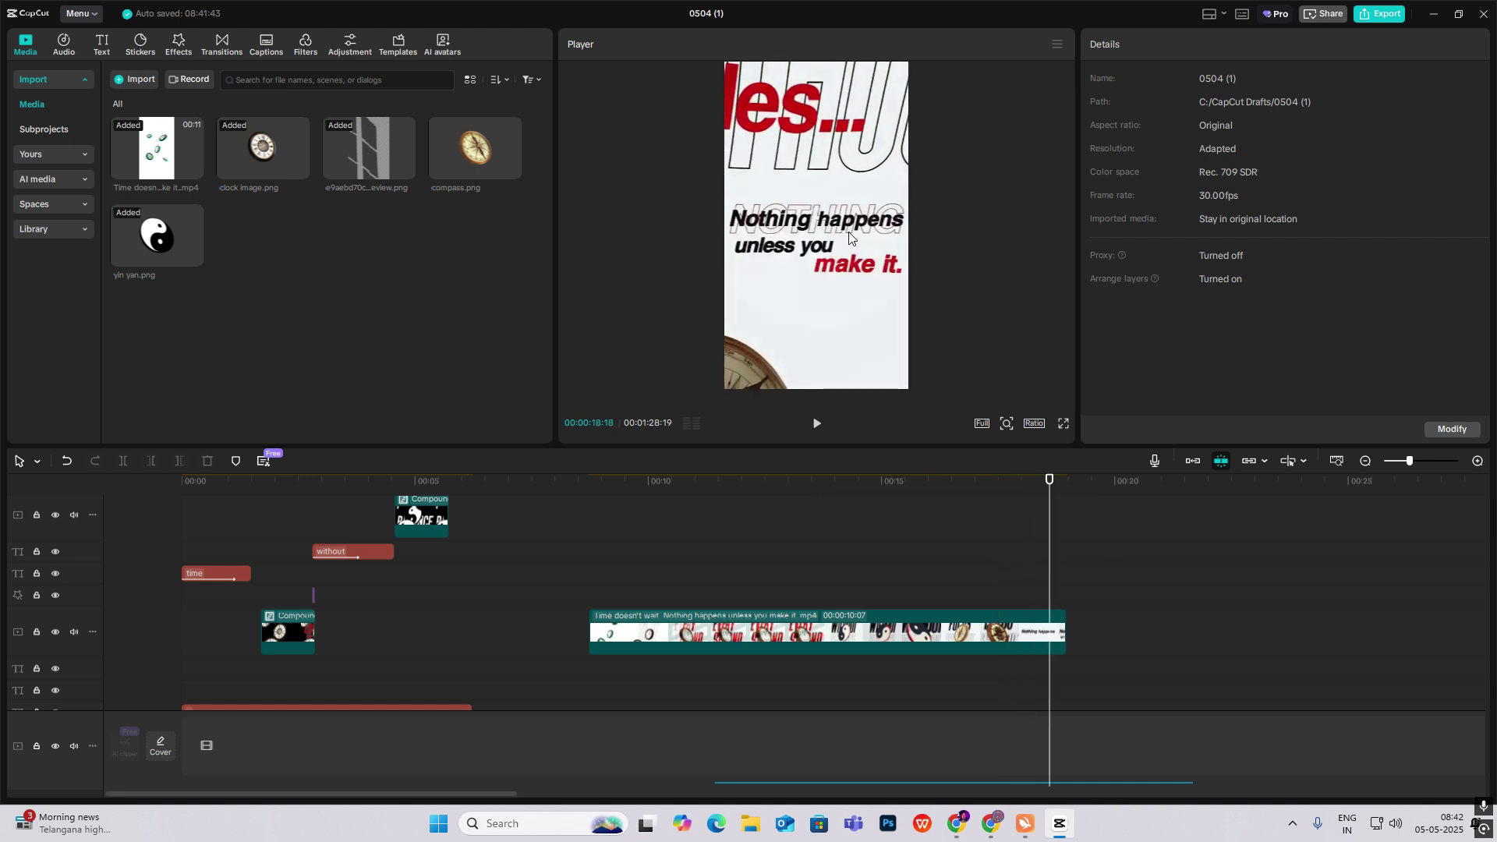